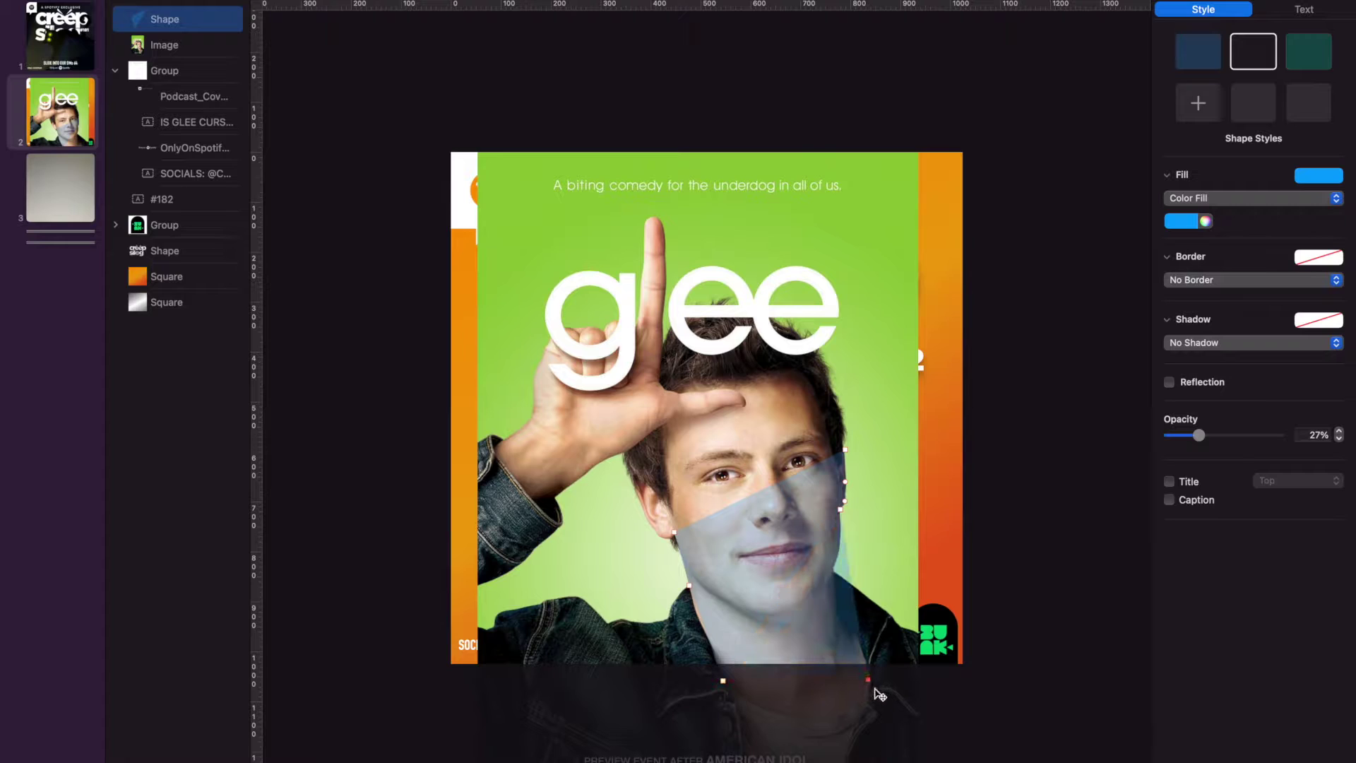
# Step: Fit the face shape's outline to the jaw and neck by adding and moving points along both sides of the neck
pyautogui.moveTo(854, 595); pyautogui.dragTo(836, 575)
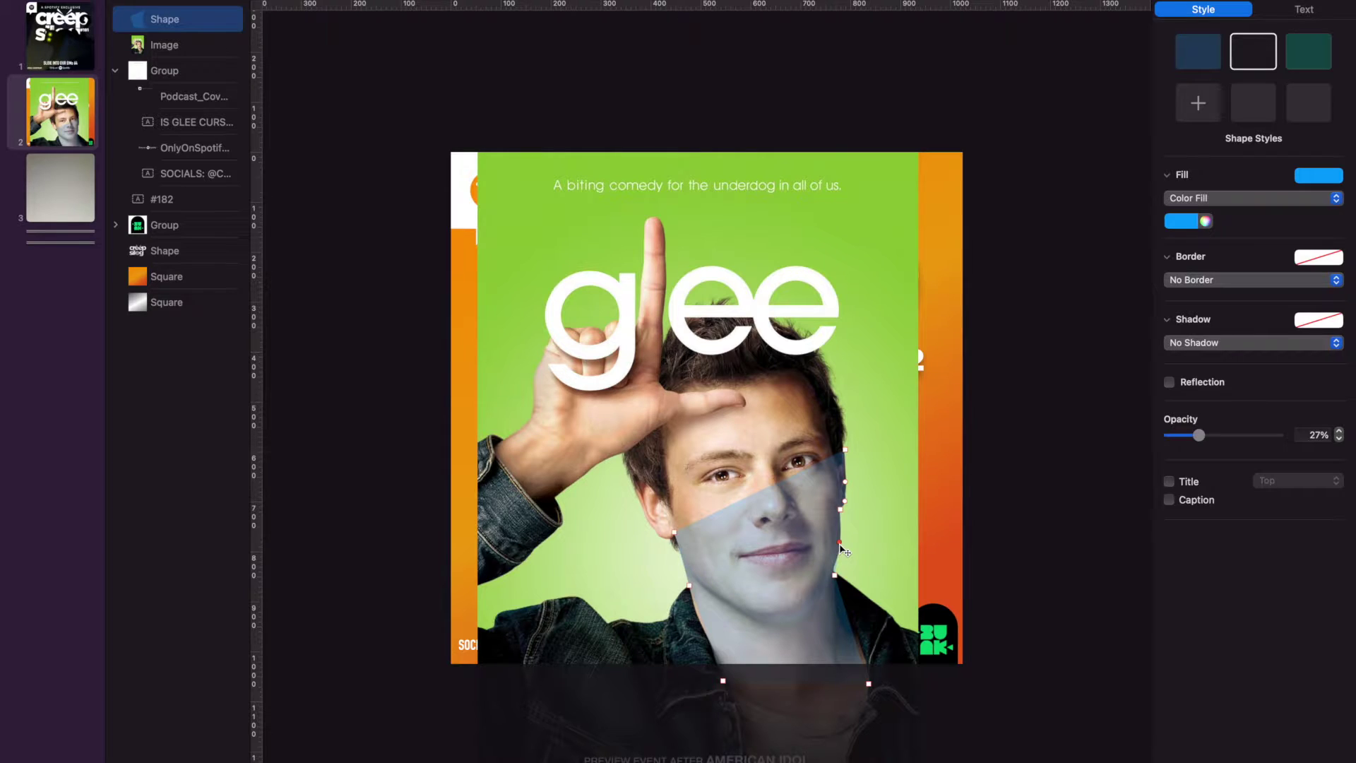
pyautogui.moveTo(852, 629); pyautogui.dragTo(836, 602)
pyautogui.click(707, 635)
# Step: Extend the face shape's upper edge to the ear on the left of the face and fit points around that ear and its lobe
pyautogui.moveTo(758, 492); pyautogui.dragTo(634, 486)
pyautogui.scroll(5, 629, 485)
pyautogui.scroll(-3, 629, 485)
pyautogui.moveTo(576, 570); pyautogui.dragTo(576, 627)
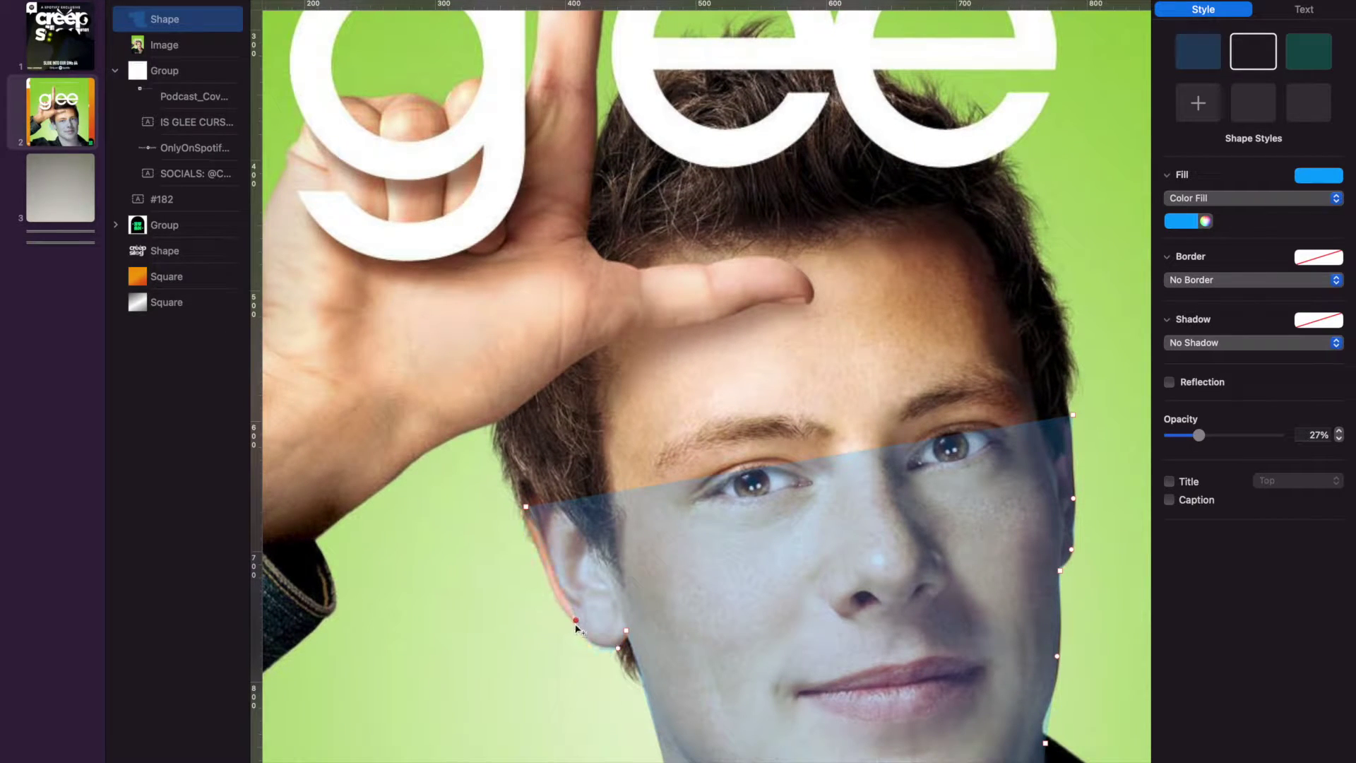
pyautogui.moveTo(553, 566); pyautogui.dragTo(559, 599)
# Step: Curve the face shape's top edge up over the forehead and front hair, and finish editing its points
pyautogui.scroll(2, 636, 593)
pyautogui.hscroll(2, 636, 593)
pyautogui.moveTo(754, 492); pyautogui.dragTo(720, 139)
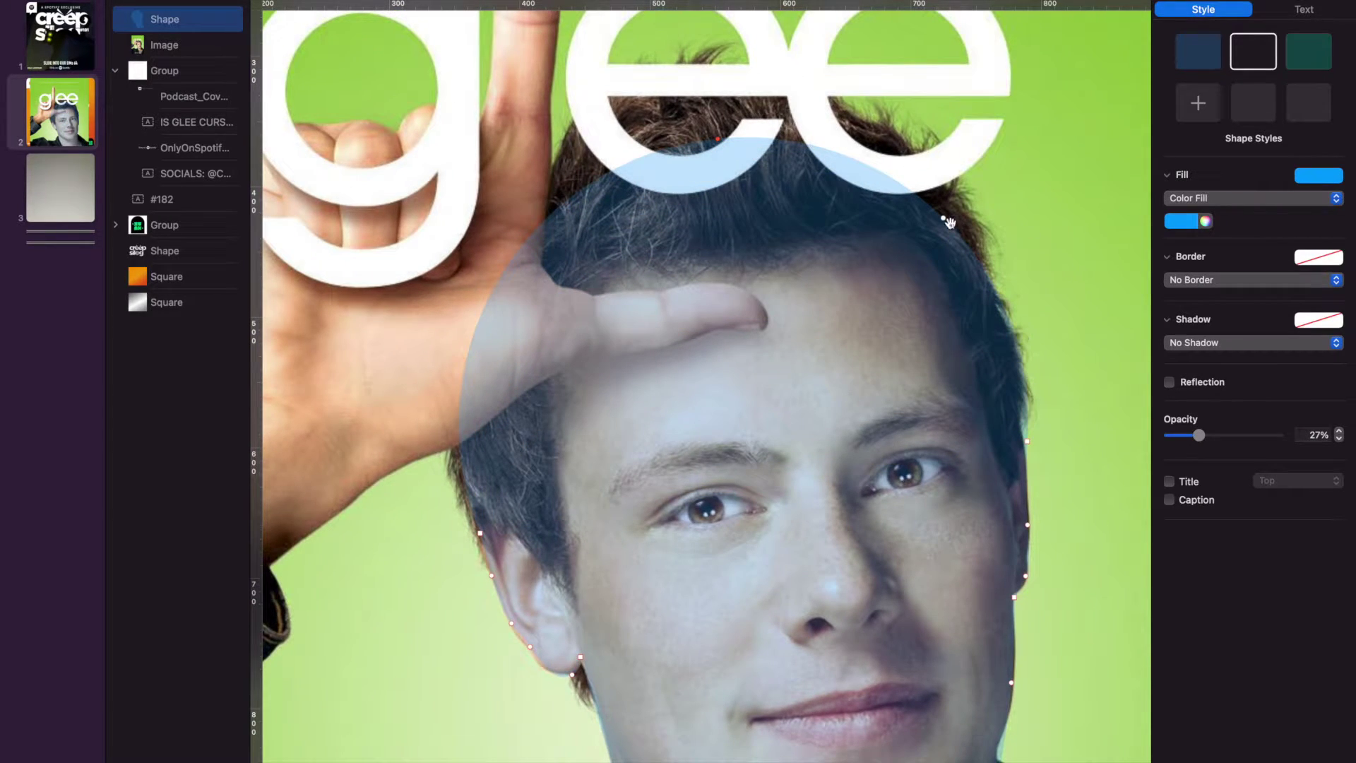
pyautogui.moveTo(947, 223); pyautogui.dragTo(924, 219)
pyautogui.moveTo(494, 274); pyautogui.dragTo(539, 245)
pyautogui.press('Return')
# Step: Remove the stray text box, place a new blue shape over the forehead and make its outline editable
pyautogui.scroll(-3, 735, 515)
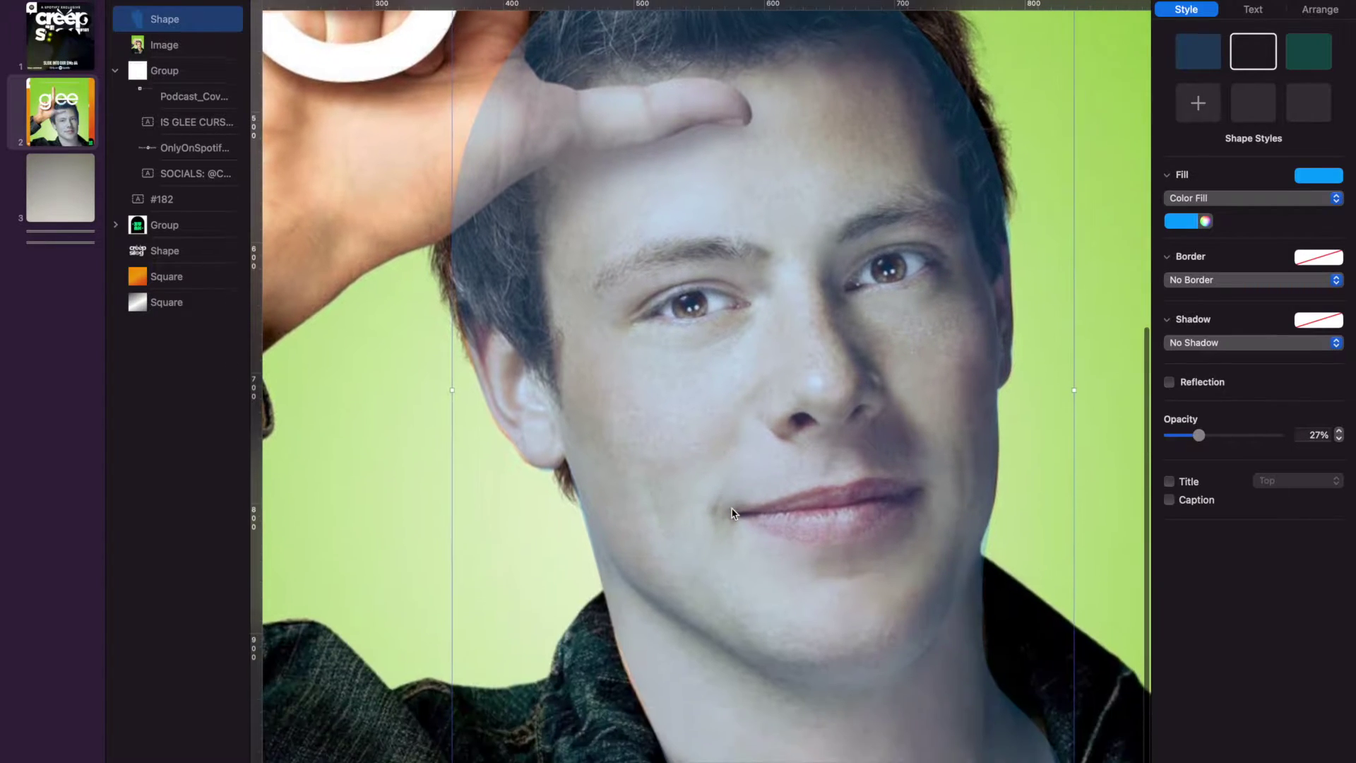
pyautogui.scroll(3, 735, 515)
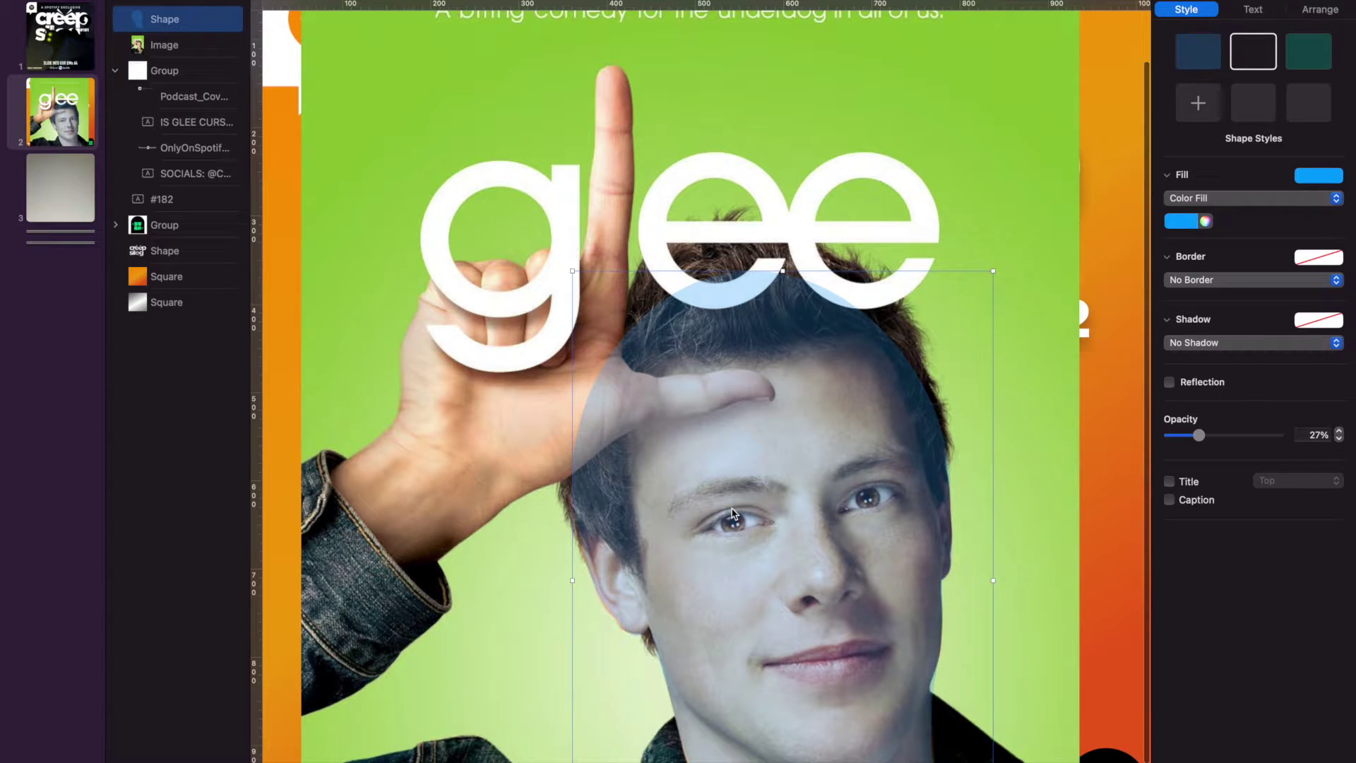
pyautogui.scroll(6, 689, 393)
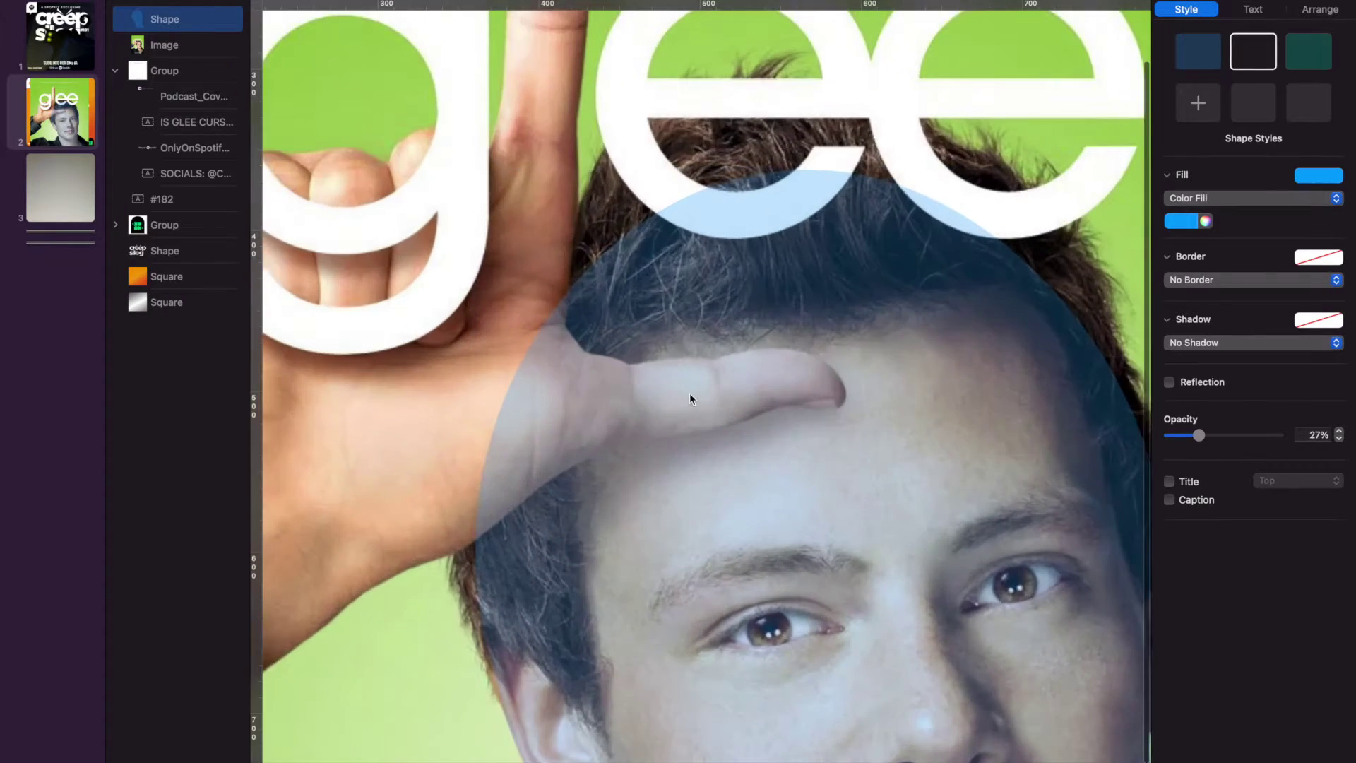
pyautogui.press('ctrl+alt+super+t')
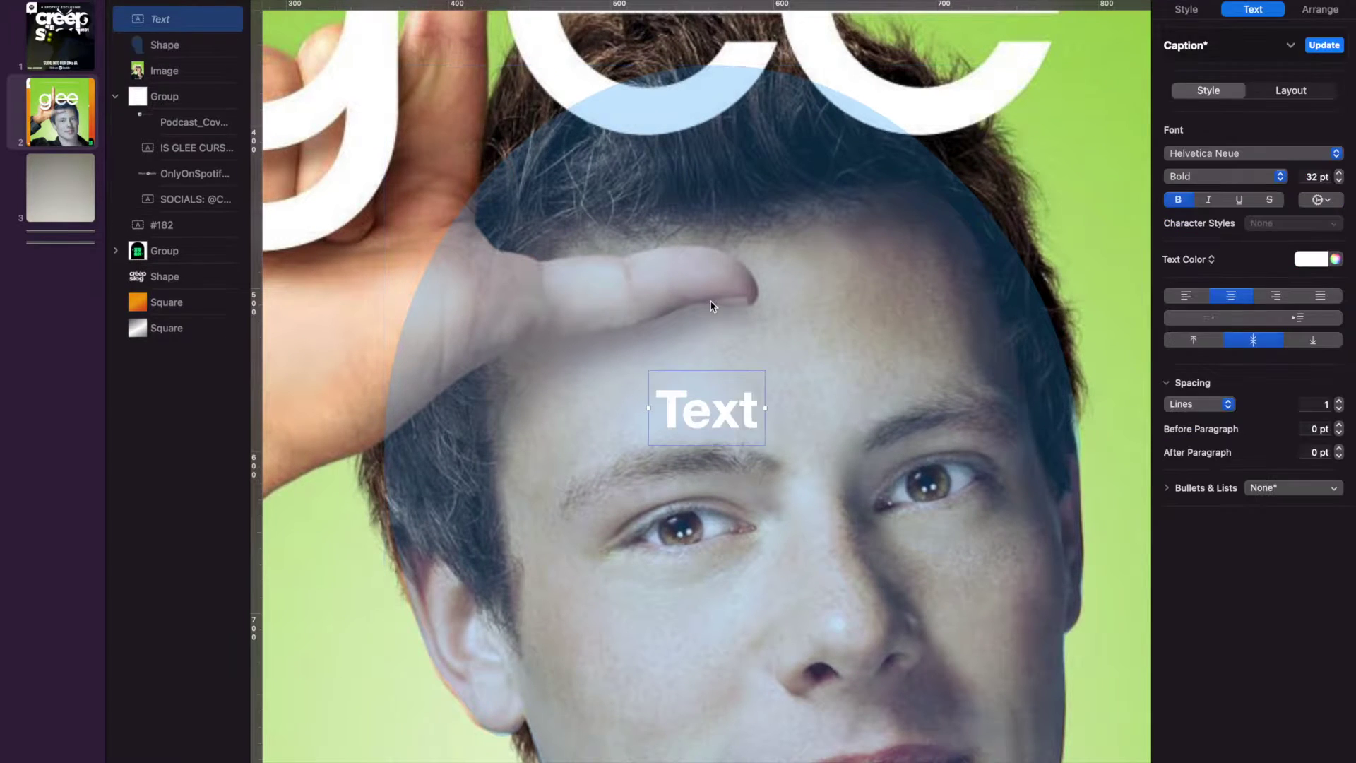
pyautogui.press('BackSpace')
pyautogui.click(722, 93)
pyautogui.moveTo(720, 425); pyautogui.dragTo(472, 501)
pyautogui.rightClick(472, 502)
pyautogui.click(494, 684)
# Step: Place the new shape's corners across the face from ear to ear and bow its top edge up over the hair
pyautogui.moveTo(556, 577); pyautogui.dragTo(524, 664)
pyautogui.moveTo(555, 413); pyautogui.dragTo(1059, 506)
pyautogui.moveTo(405, 412); pyautogui.dragTo(1017, 315)
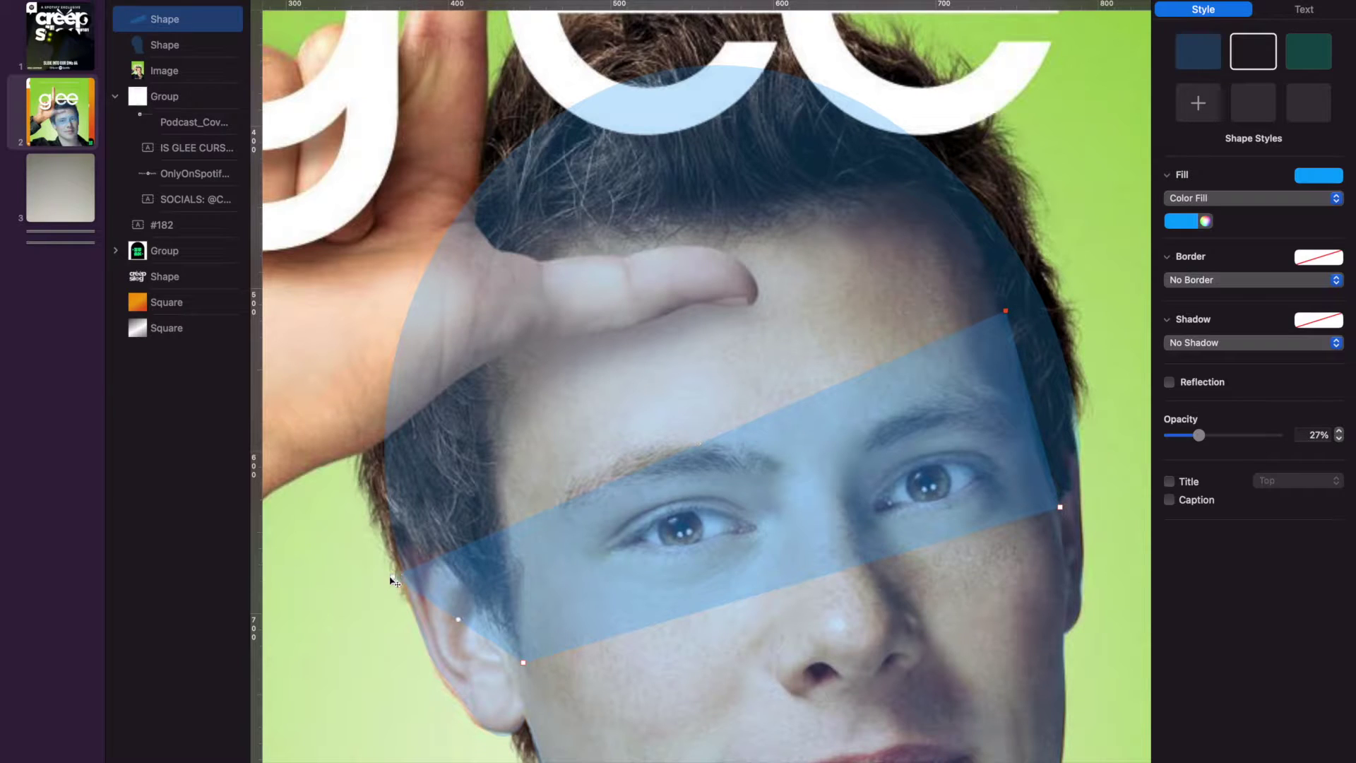
pyautogui.moveTo(699, 444); pyautogui.dragTo(636, 37)
pyautogui.moveTo(1006, 393); pyautogui.dragTo(1078, 527)
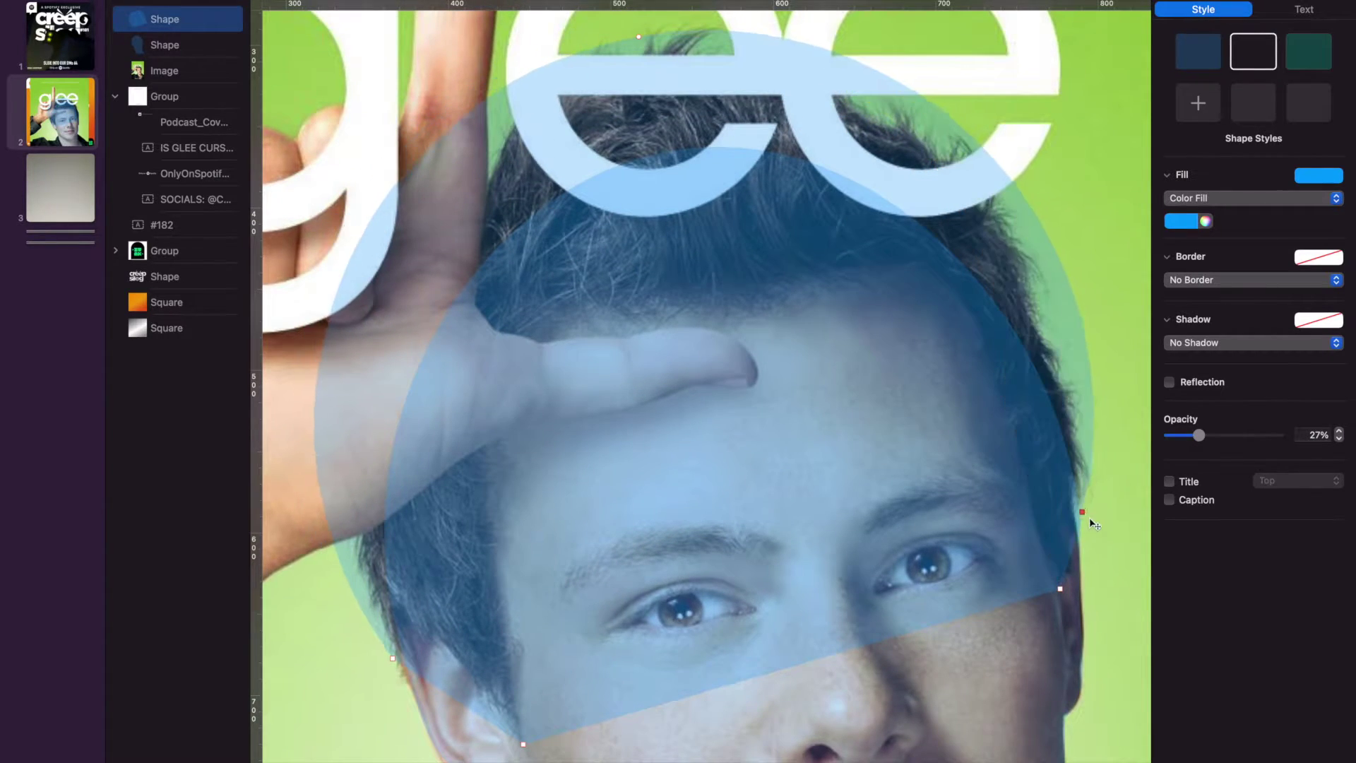
# Step: Add outline points around the sideburn on the right of the face and pull the lower edge up to the forehead hairline
pyautogui.moveTo(1063, 591); pyautogui.dragTo(1071, 550)
pyautogui.moveTo(797, 661); pyautogui.dragTo(905, 510)
pyautogui.moveTo(985, 526); pyautogui.dragTo(1057, 583)
pyautogui.moveTo(888, 510); pyautogui.dragTo(984, 332)
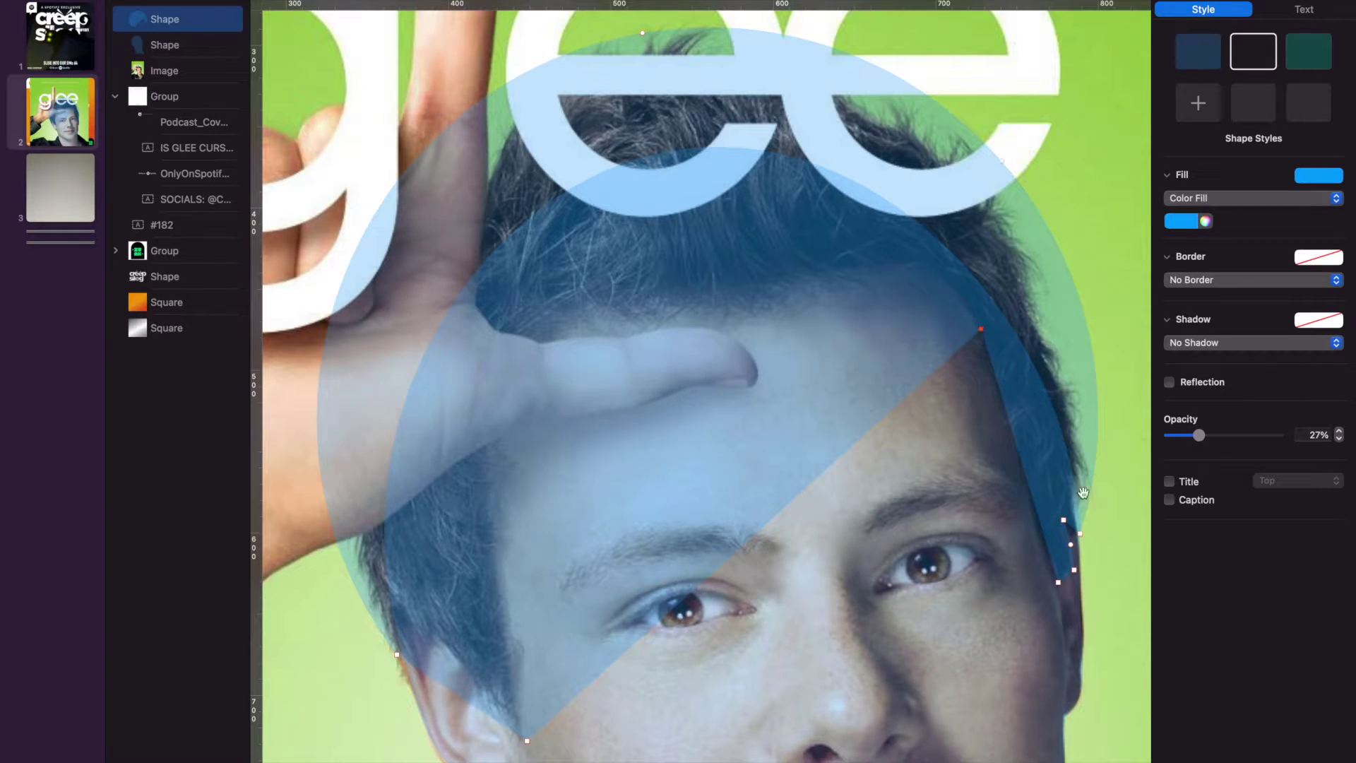
# Step: Refine the hair shape's inner edge from the temple down to the tip of the sideburn on the right of the face
pyautogui.moveTo(1059, 584); pyautogui.dragTo(1062, 592)
pyautogui.click(1041, 455)
pyautogui.moveTo(1041, 455); pyautogui.dragTo(1024, 450)
pyautogui.moveTo(1047, 524); pyautogui.dragTo(1043, 523)
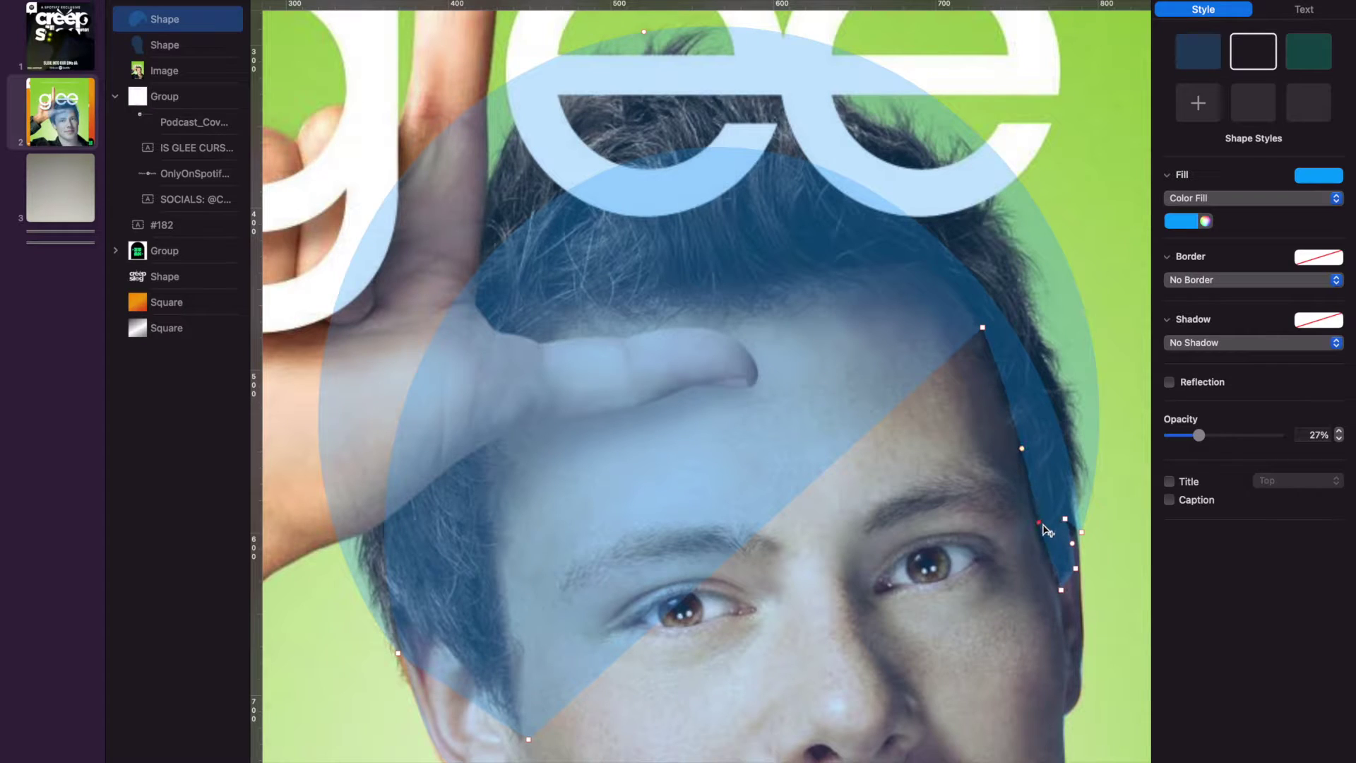
pyautogui.click(1062, 589)
pyautogui.moveTo(1068, 573); pyautogui.dragTo(1059, 563)
pyautogui.click(1071, 587)
pyautogui.moveTo(1072, 591); pyautogui.dragTo(1072, 578)
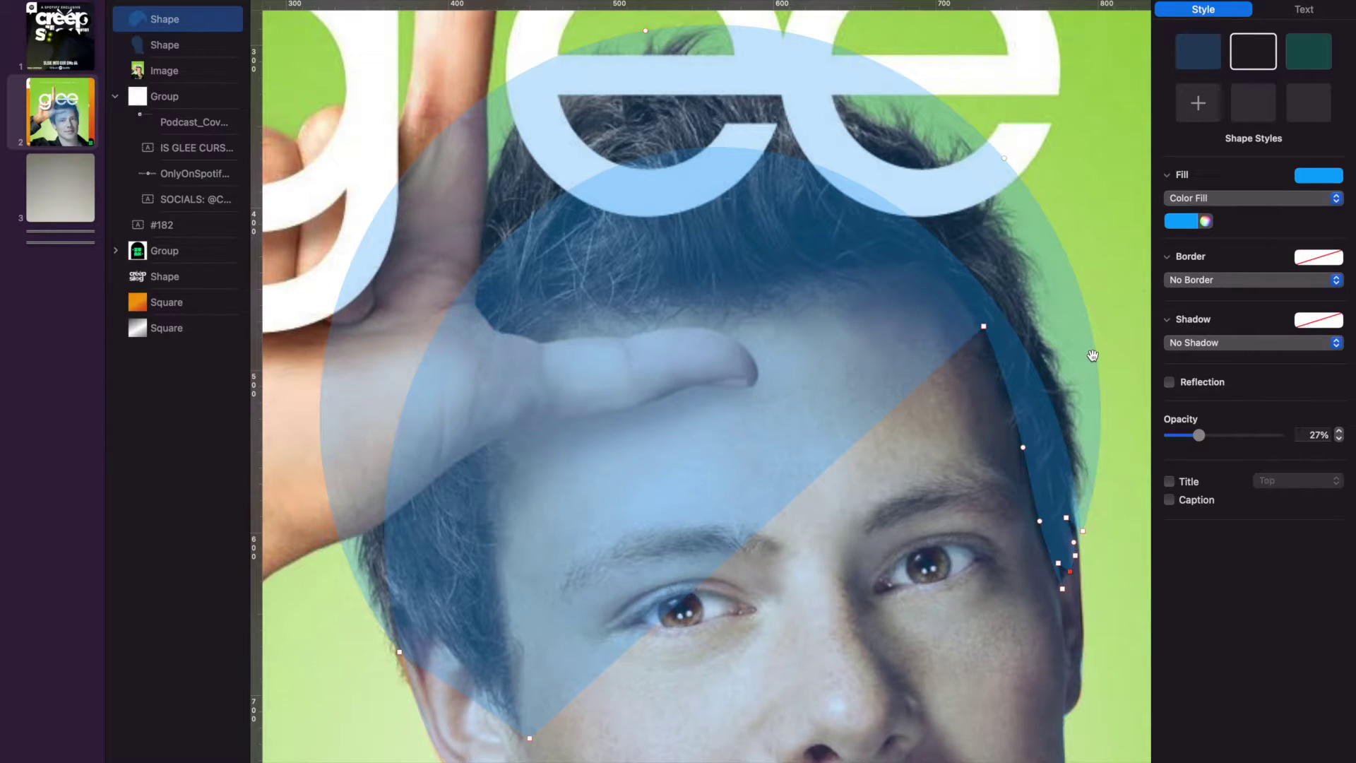
# Step: Pull the hair shape's outer curve inward and fit its points to the hair edge between the right-hand ear and temple
pyautogui.moveTo(1007, 162); pyautogui.dragTo(1049, 483)
pyautogui.moveTo(939, 152); pyautogui.dragTo(1052, 508)
pyautogui.moveTo(959, 153); pyautogui.dragTo(977, 257)
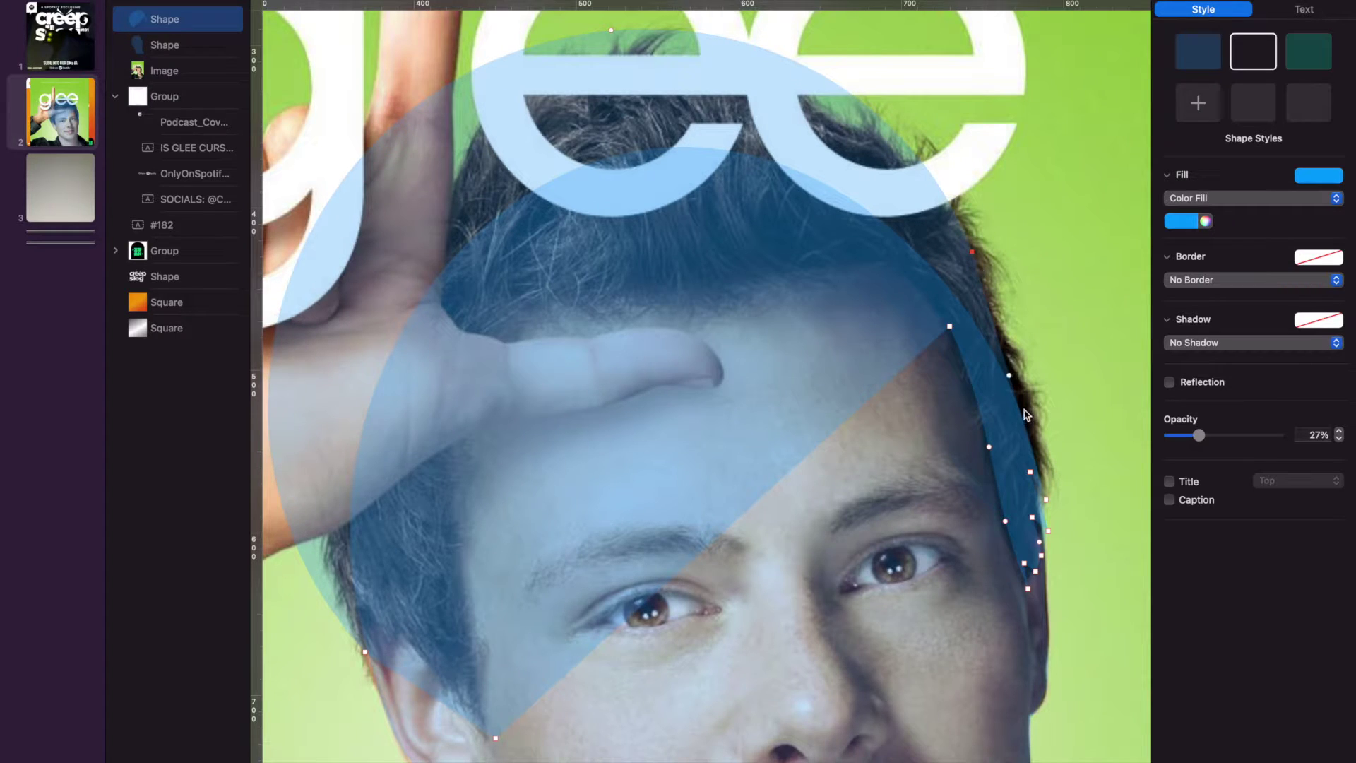
pyautogui.moveTo(1012, 379); pyautogui.dragTo(1046, 462)
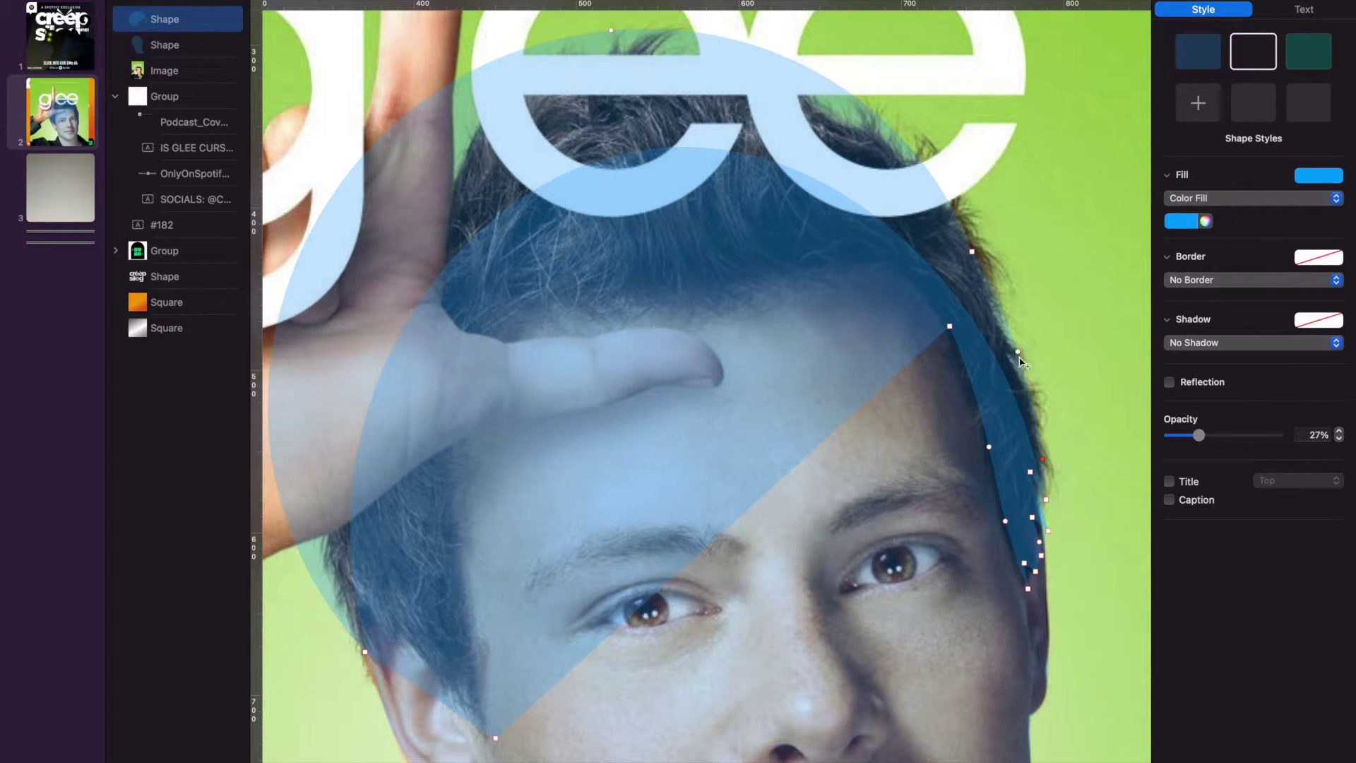
pyautogui.click(1044, 461)
pyautogui.moveTo(1029, 364); pyautogui.dragTo(1070, 491)
pyautogui.moveTo(1018, 367); pyautogui.dragTo(1032, 364)
pyautogui.moveTo(1064, 482); pyautogui.dragTo(1054, 500)
pyautogui.moveTo(1007, 308); pyautogui.dragTo(995, 309)
pyautogui.moveTo(1031, 365); pyautogui.dragTo(1024, 373)
pyautogui.moveTo(973, 253); pyautogui.dragTo(977, 248)
# Step: Delete the curve point above the head and shape the small hair tuft beside the right-hand temple
pyautogui.scroll(3, 848, 172)
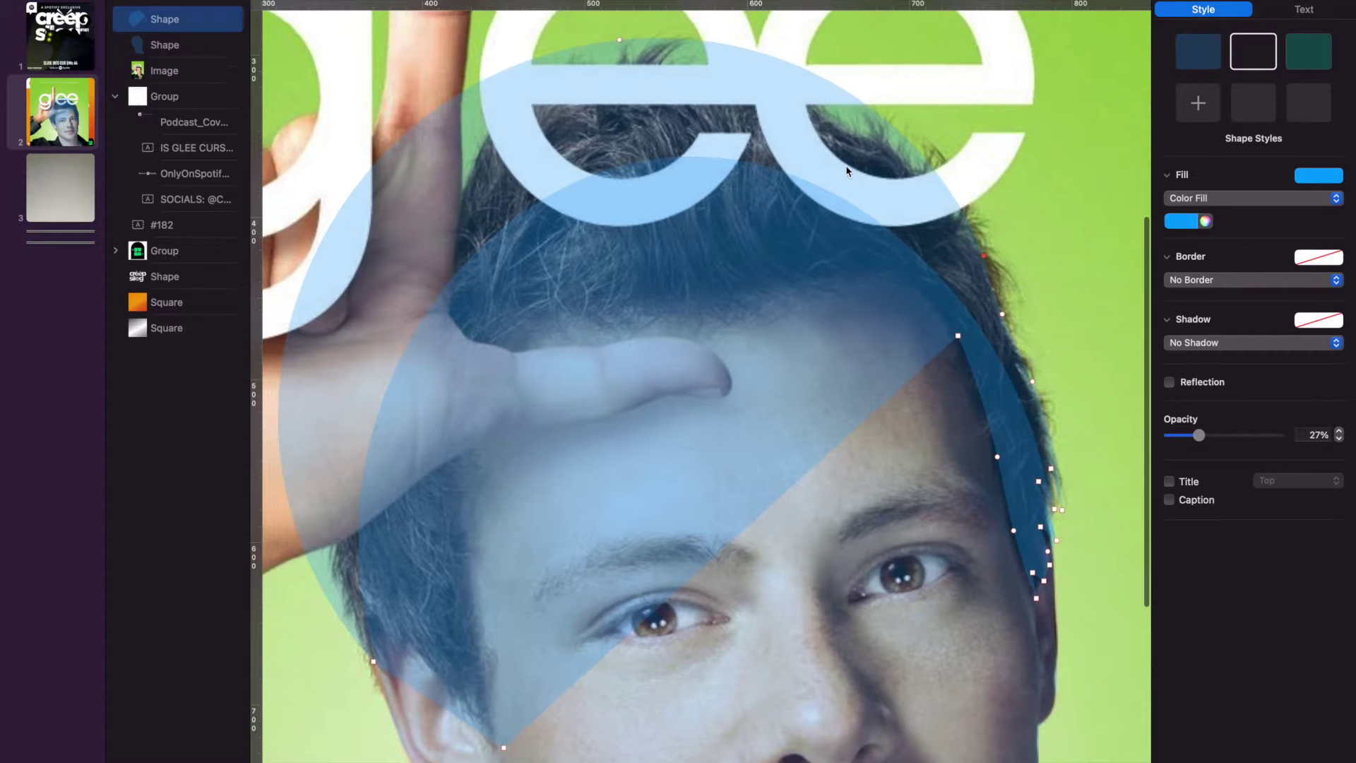
pyautogui.doubleClick(604, 147)
pyautogui.press('Delete')
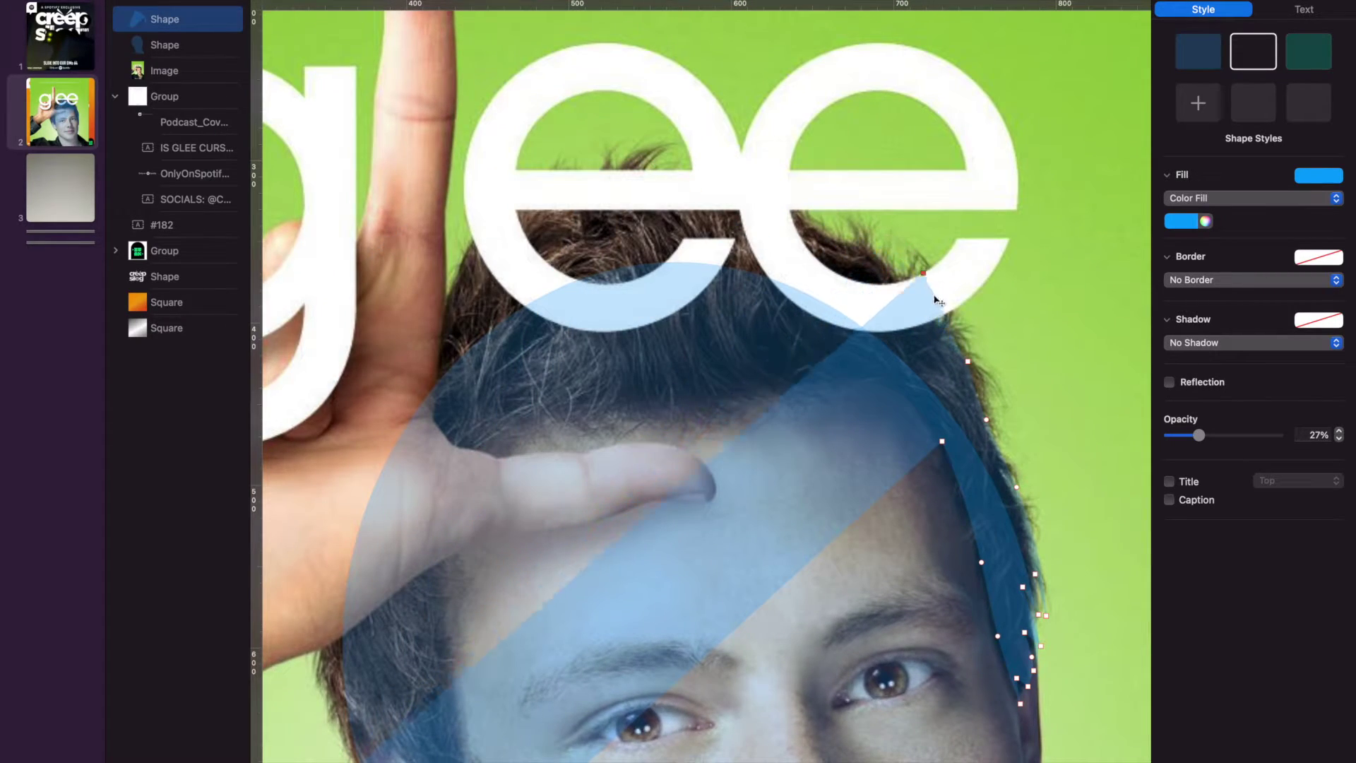
pyautogui.moveTo(977, 392)
pyautogui.mouseDown()
pyautogui.moveTo(1035, 428)
pyautogui.moveTo(990, 371)
pyautogui.mouseUp()
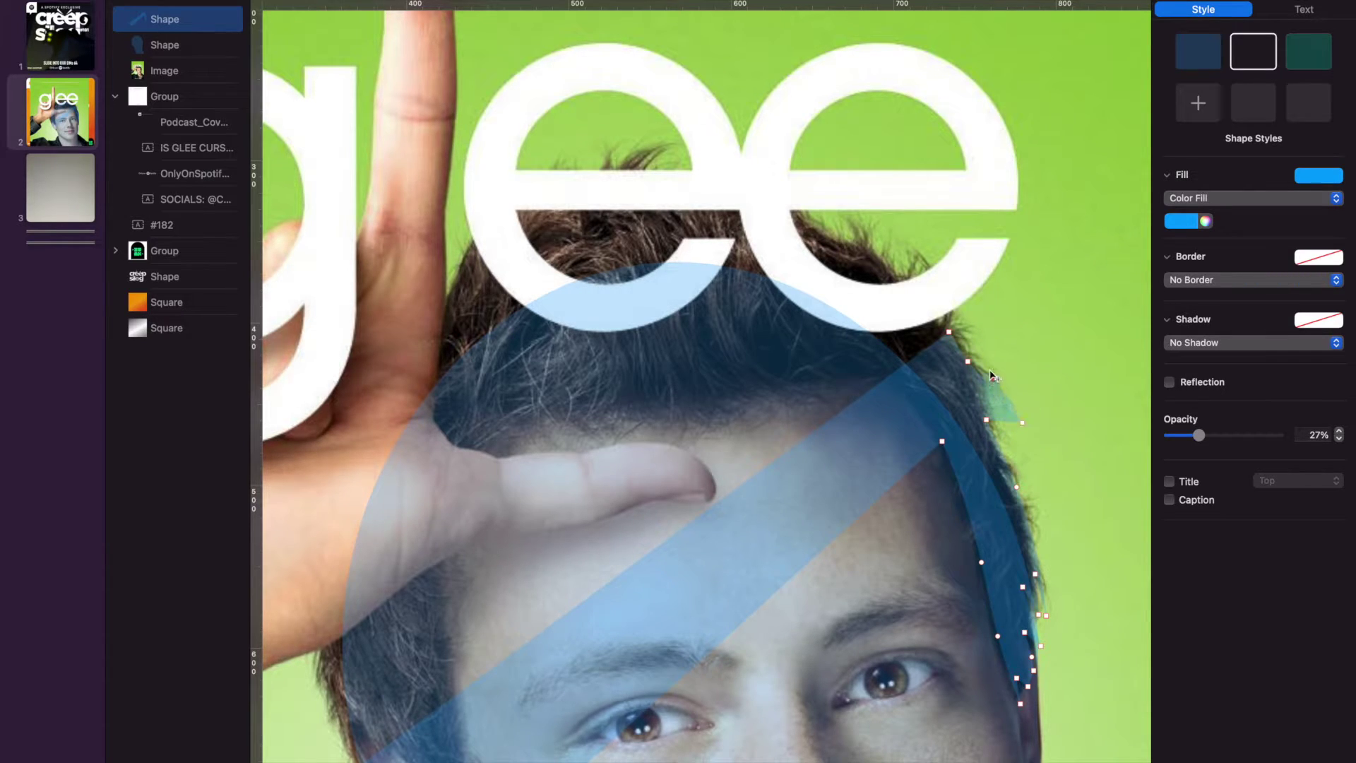
pyautogui.moveTo(1003, 422); pyautogui.dragTo(993, 387)
# Step: Trace the spiky hair tufts behind the lower end of the last "e" with alternating tip and root points
pyautogui.moveTo(654, 550); pyautogui.dragTo(940, 282)
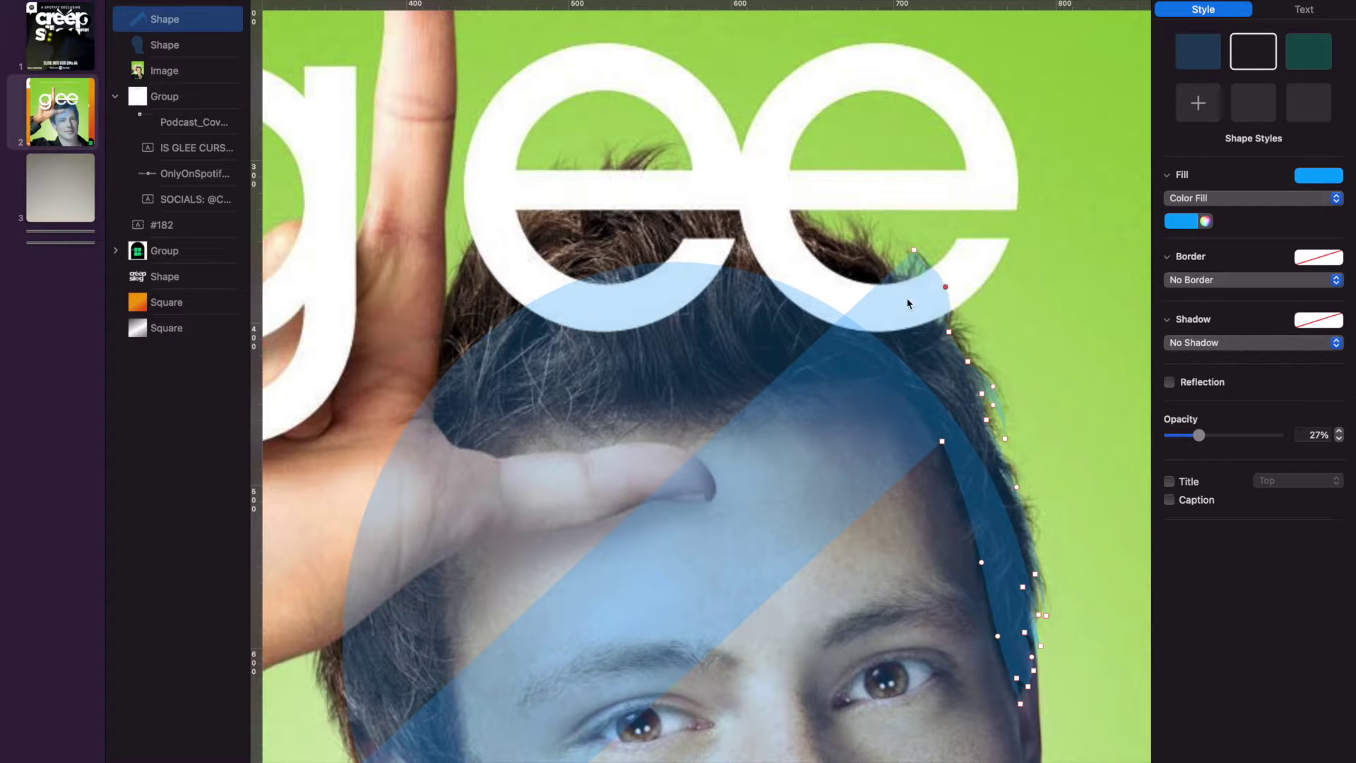
pyautogui.moveTo(637, 509); pyautogui.dragTo(932, 326)
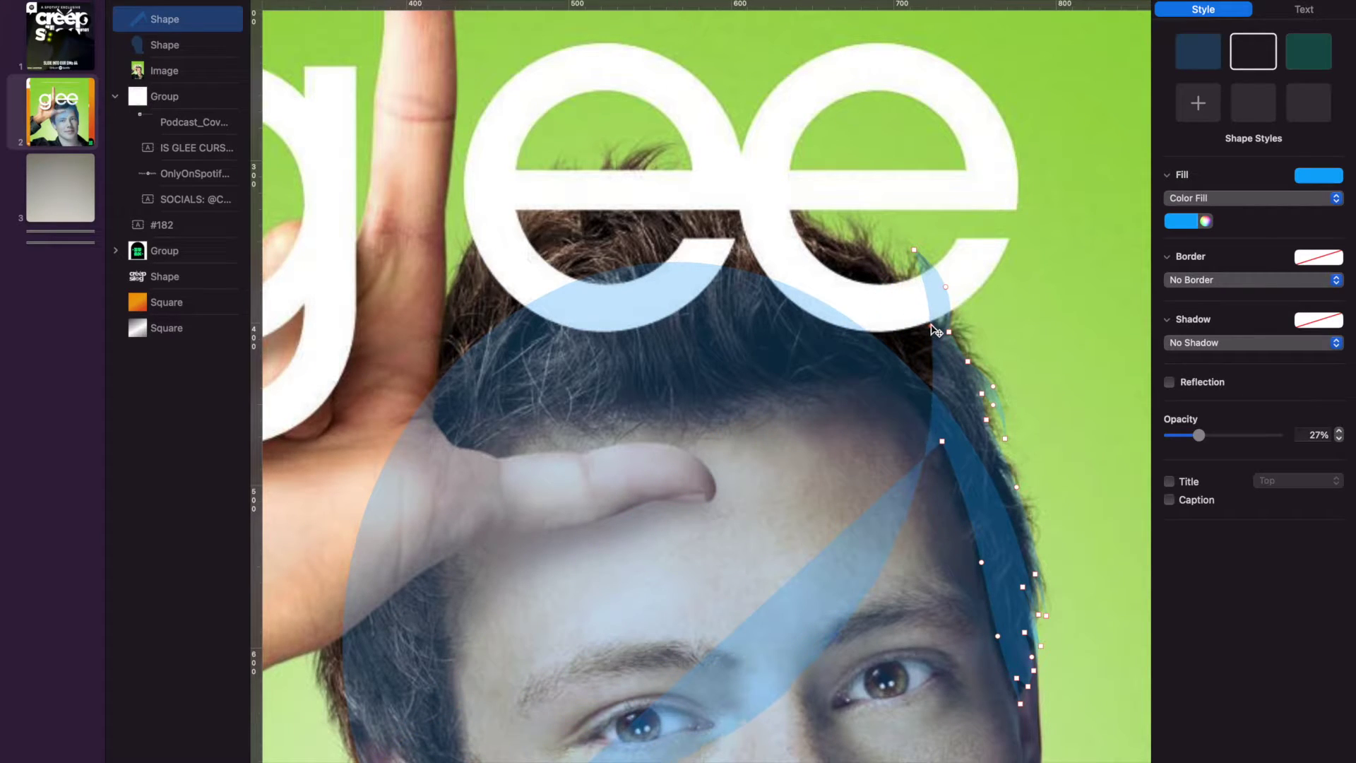
pyautogui.doubleClick(932, 326)
pyautogui.moveTo(645, 549); pyautogui.dragTo(896, 236)
pyautogui.moveTo(631, 499); pyautogui.dragTo(917, 318)
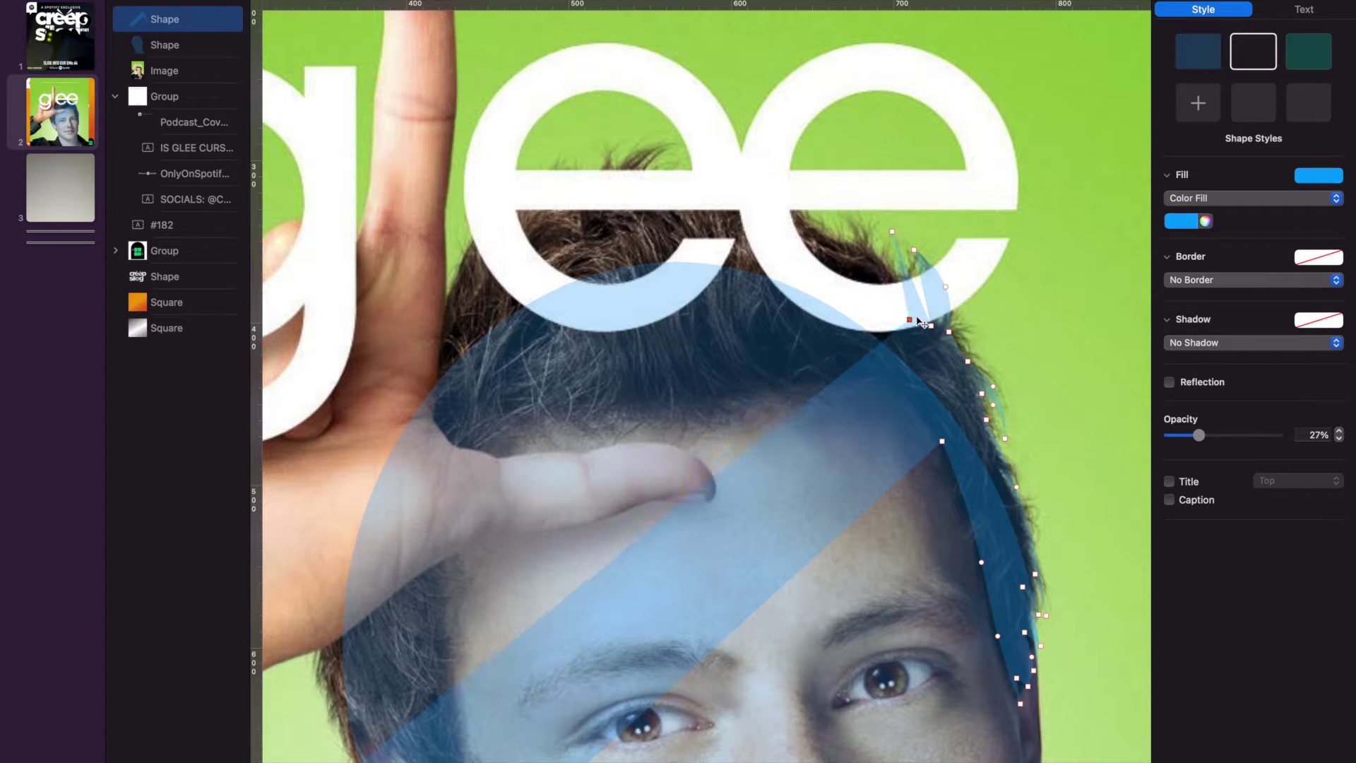
# Step: Extend the hair outline across the crown and down to the hairline beside the raised finger
pyautogui.moveTo(634, 545); pyautogui.dragTo(790, 188)
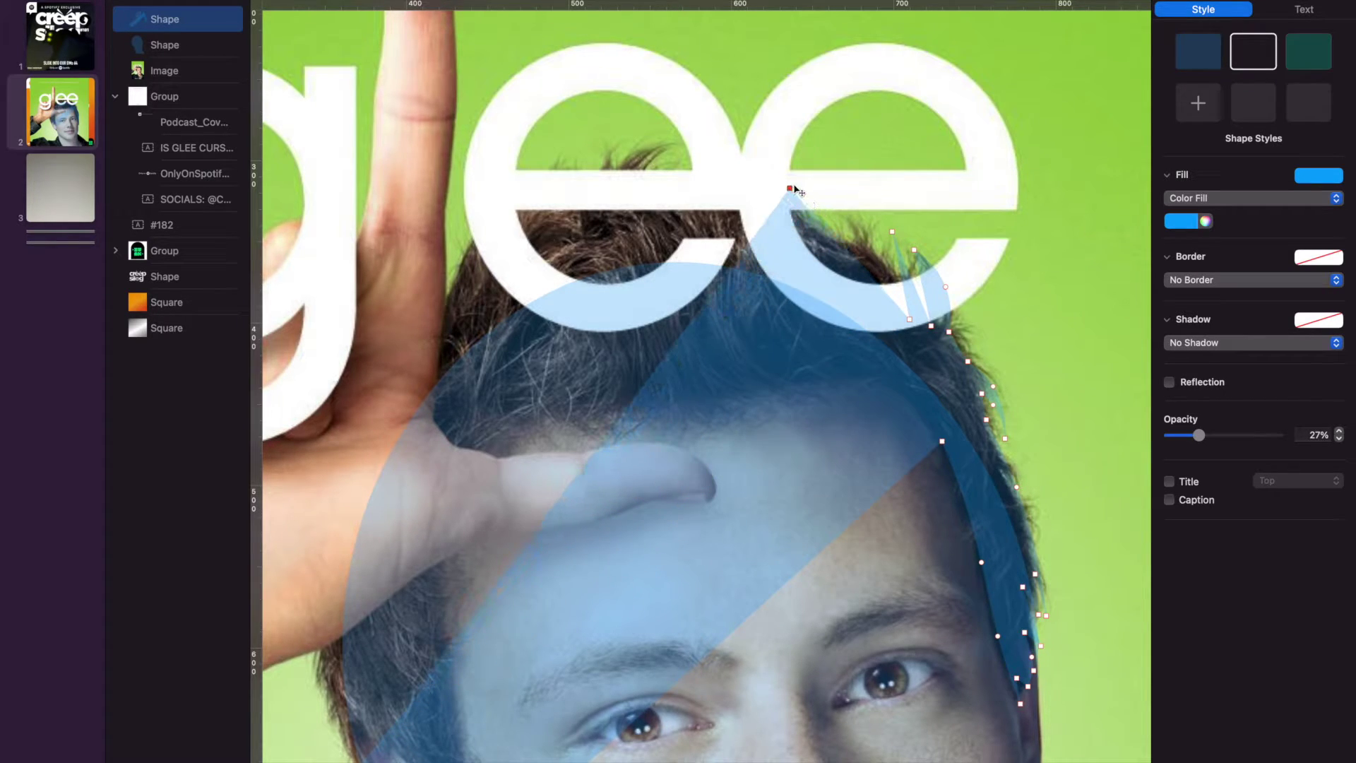
pyautogui.click(835, 229)
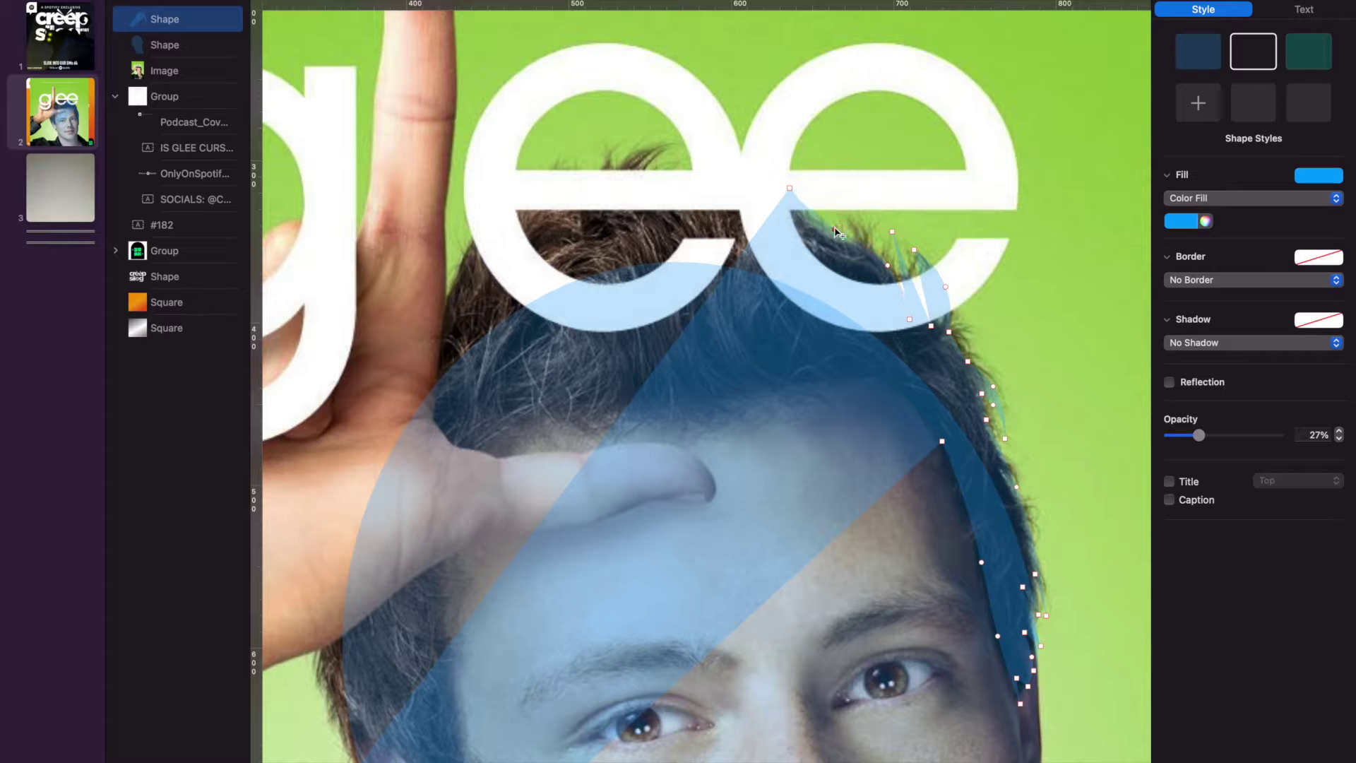
pyautogui.moveTo(574, 479); pyautogui.dragTo(792, 151)
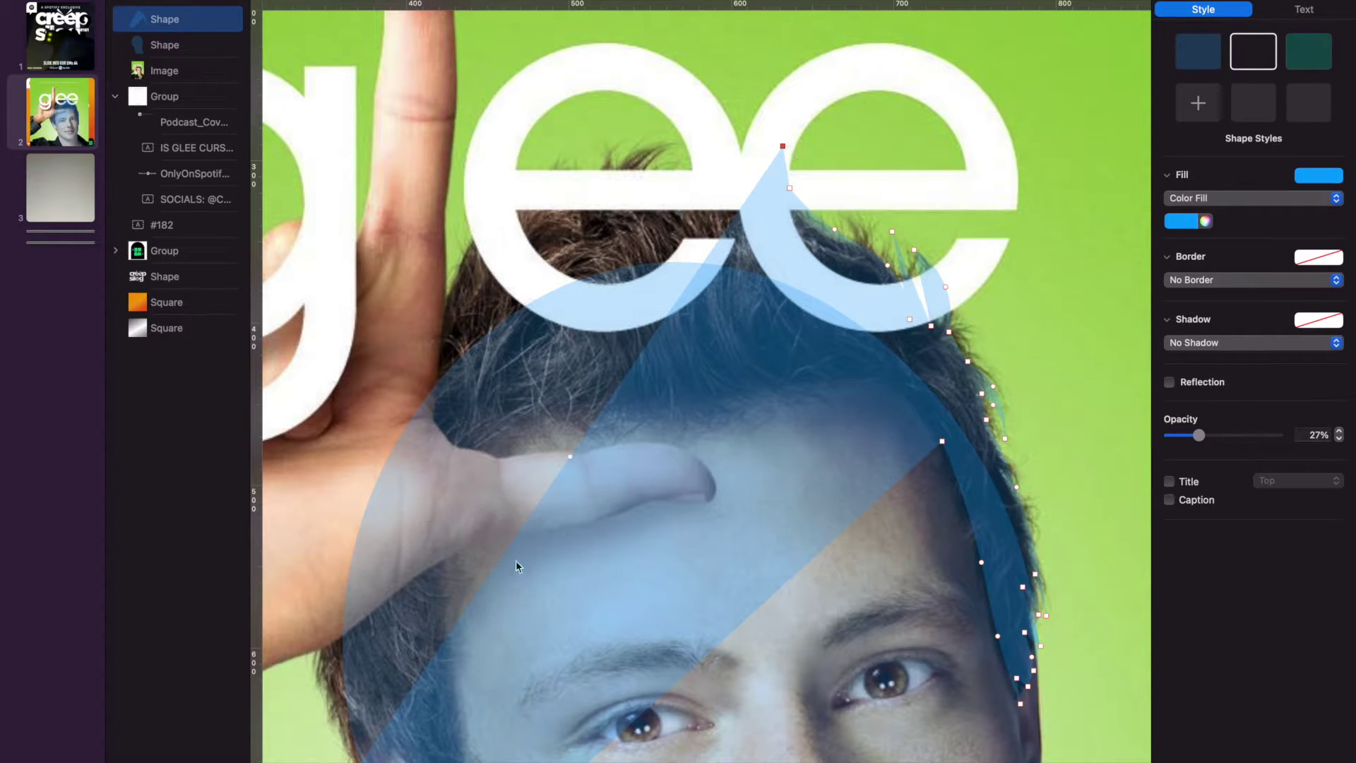
pyautogui.moveTo(571, 458); pyautogui.dragTo(443, 307)
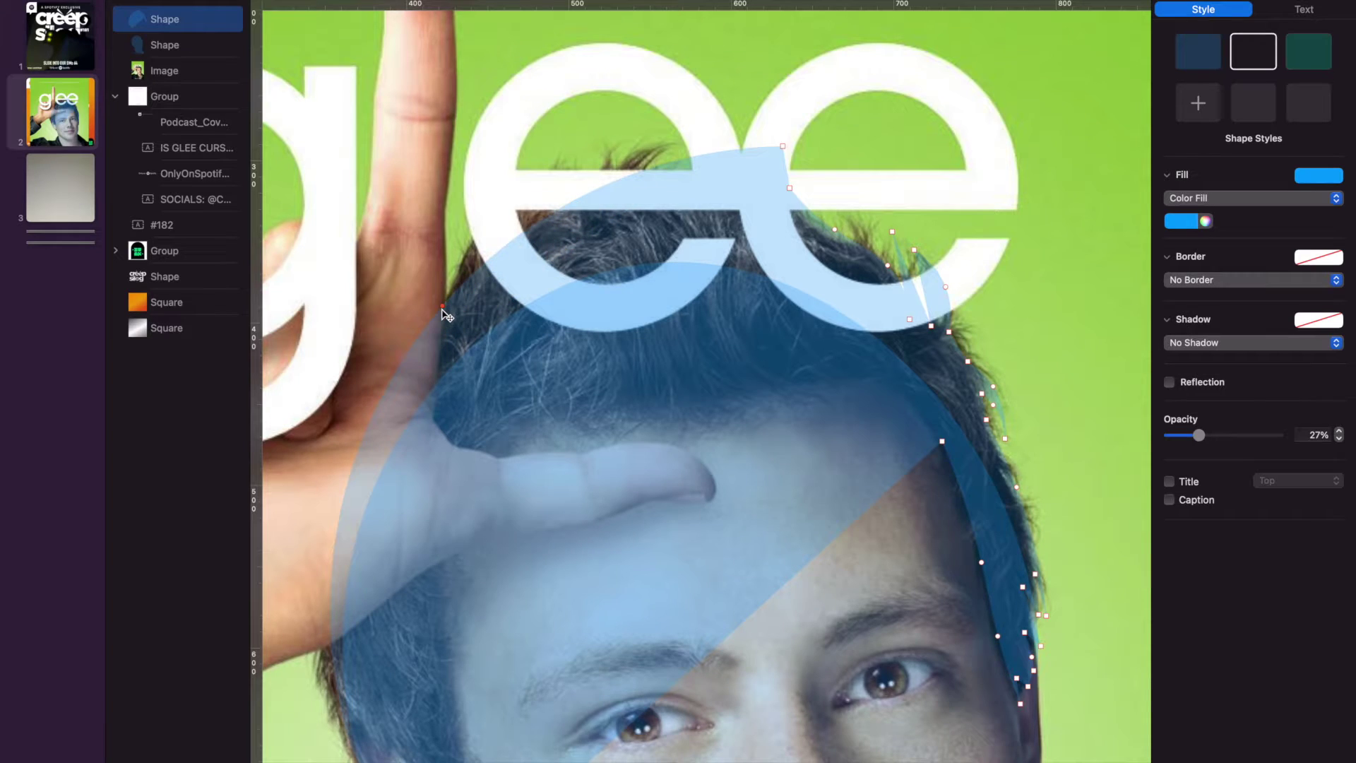
# Step: Trace the hair edge and first tufts behind the left side of the first "e"
pyautogui.moveTo(583, 198); pyautogui.dragTo(494, 193)
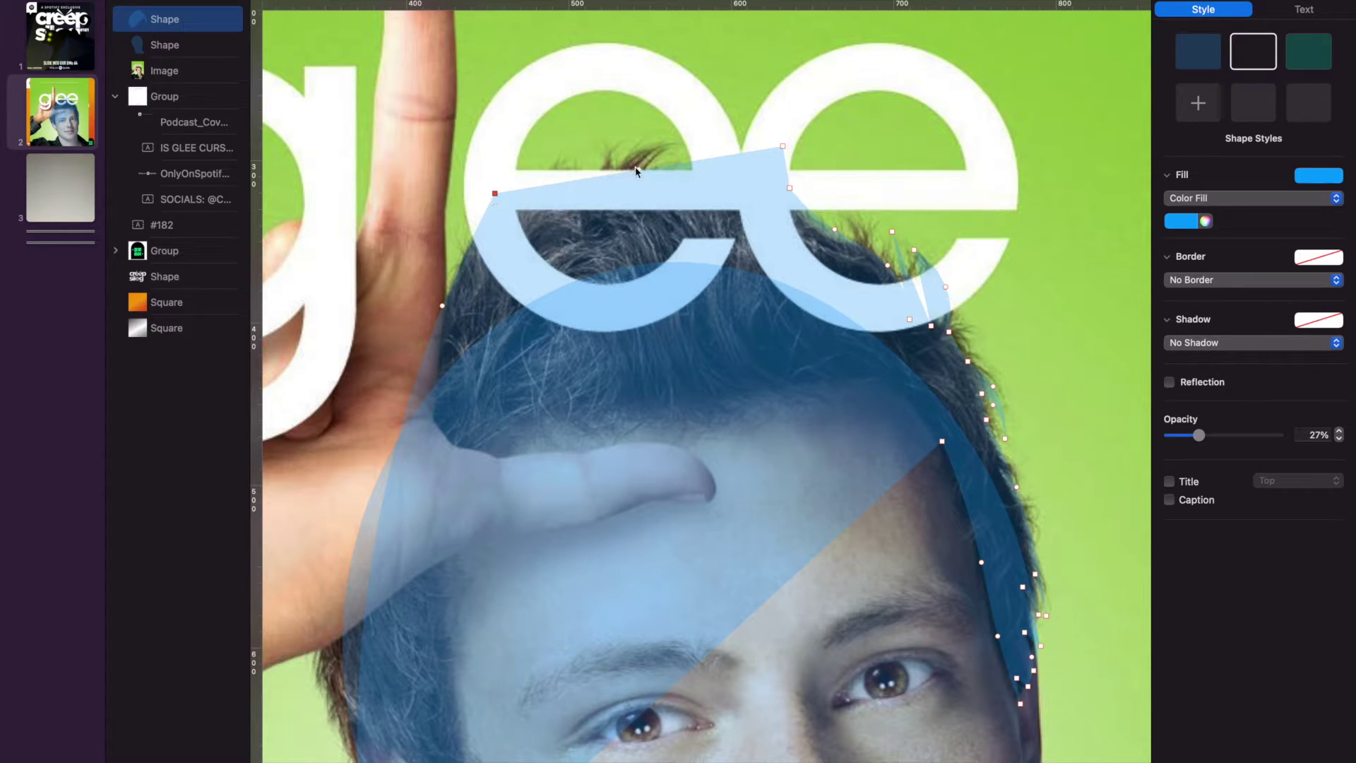
pyautogui.moveTo(638, 172); pyautogui.dragTo(485, 265)
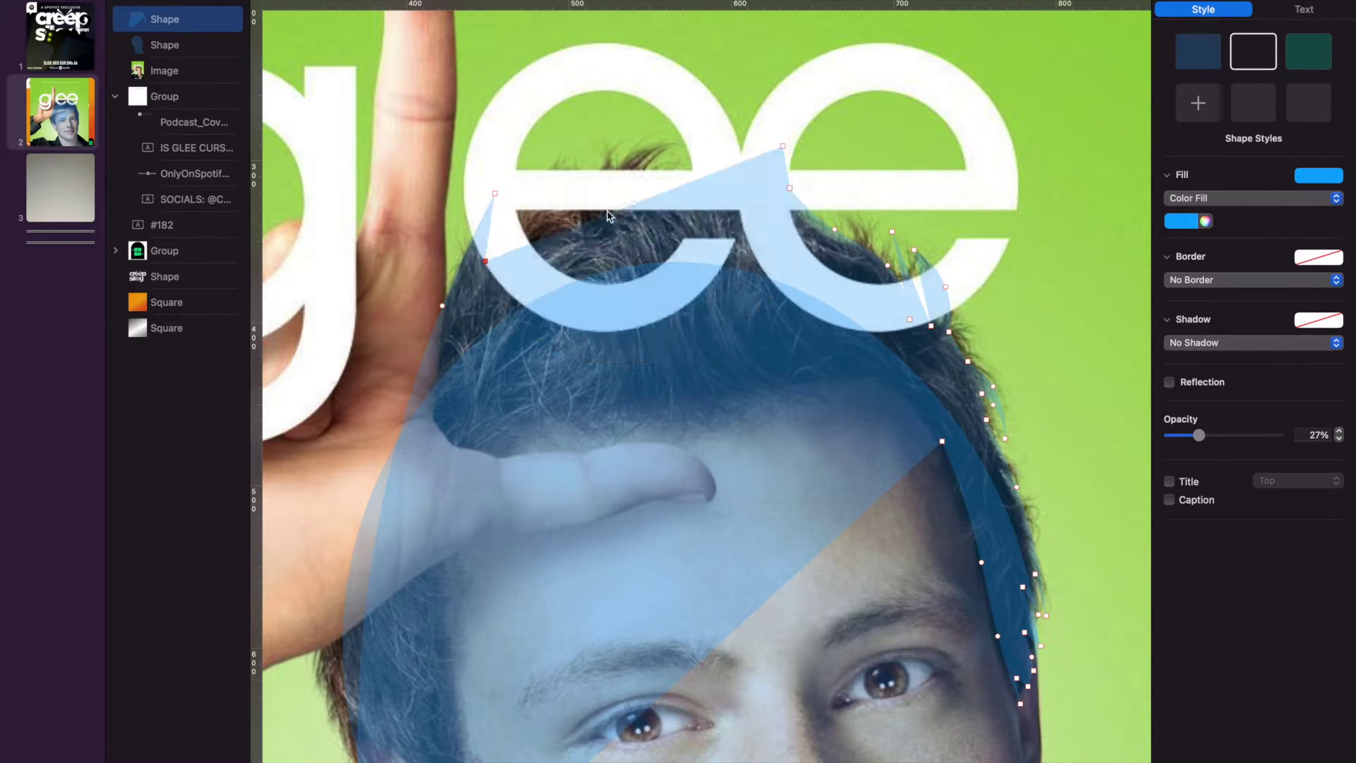
pyautogui.moveTo(632, 207); pyautogui.dragTo(564, 158)
pyautogui.doubleClick(561, 155)
pyautogui.moveTo(522, 208); pyautogui.dragTo(501, 189)
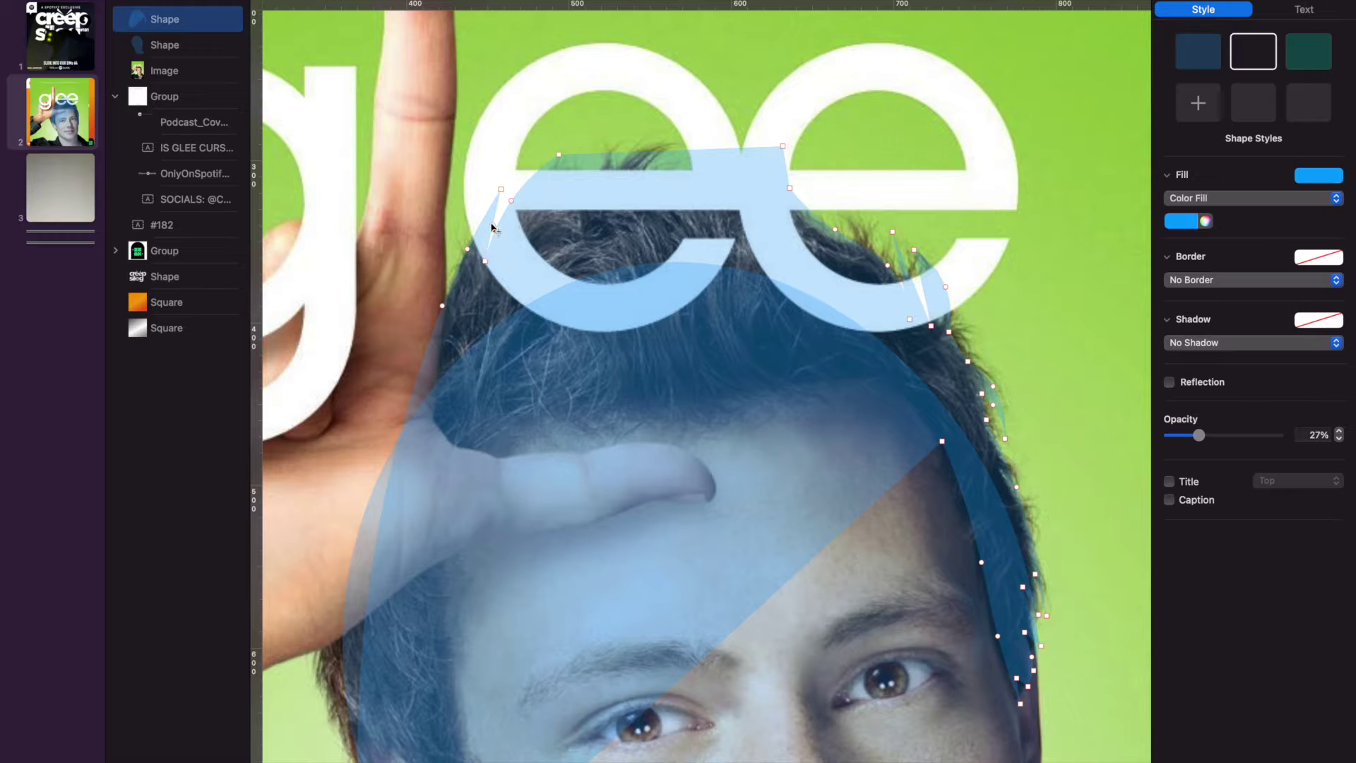
pyautogui.moveTo(502, 190); pyautogui.dragTo(510, 185)
# Step: Trace the hair tufts along the crown inside the first "e" with tip and root points
pyautogui.moveTo(671, 151); pyautogui.dragTo(532, 188)
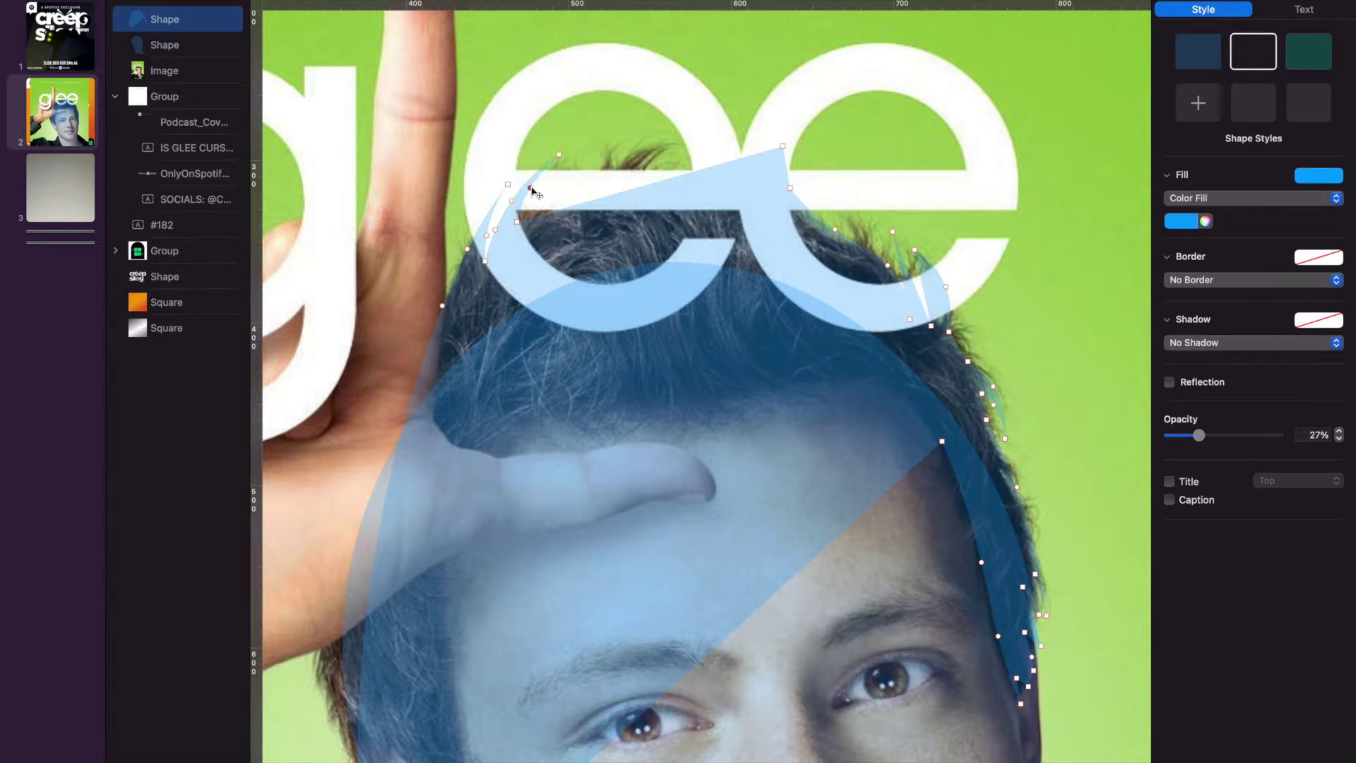
pyautogui.moveTo(651, 185); pyautogui.dragTo(565, 198)
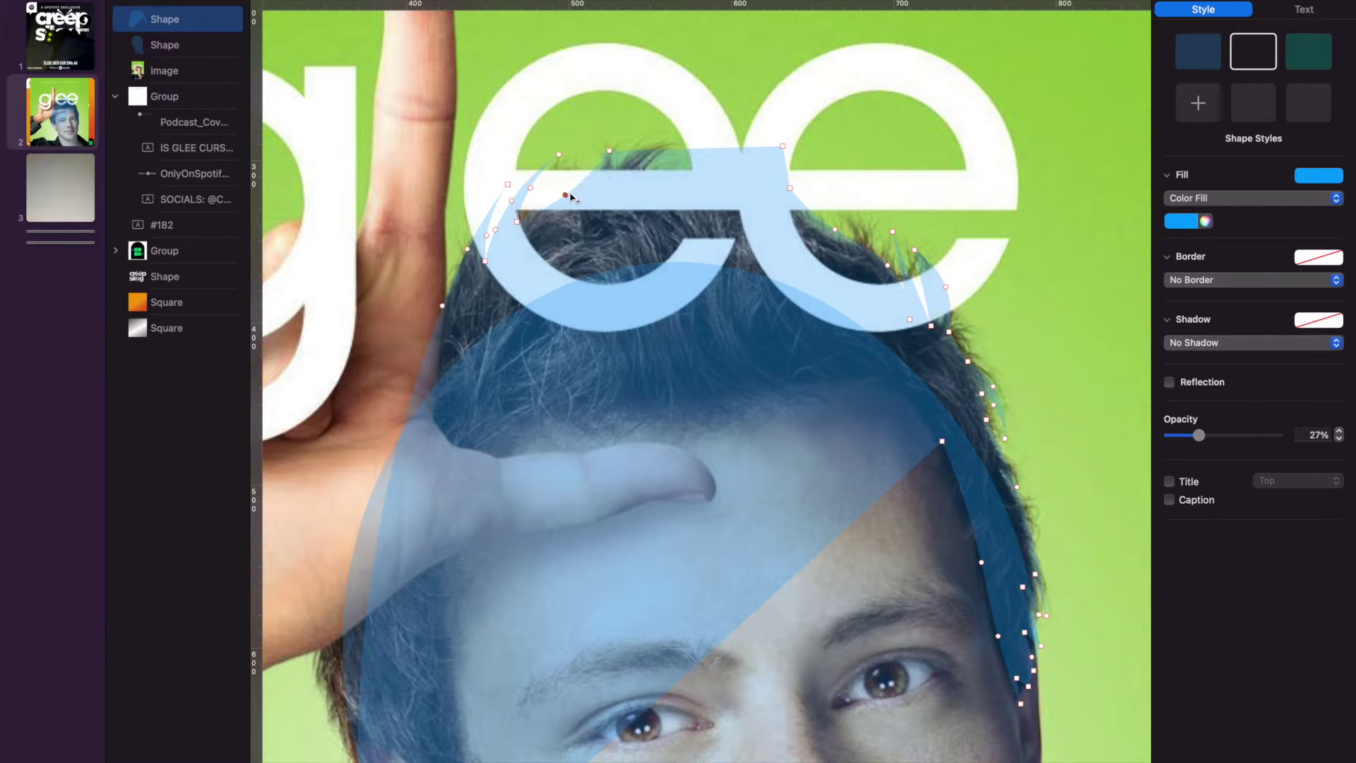
pyautogui.moveTo(698, 151); pyautogui.dragTo(594, 200)
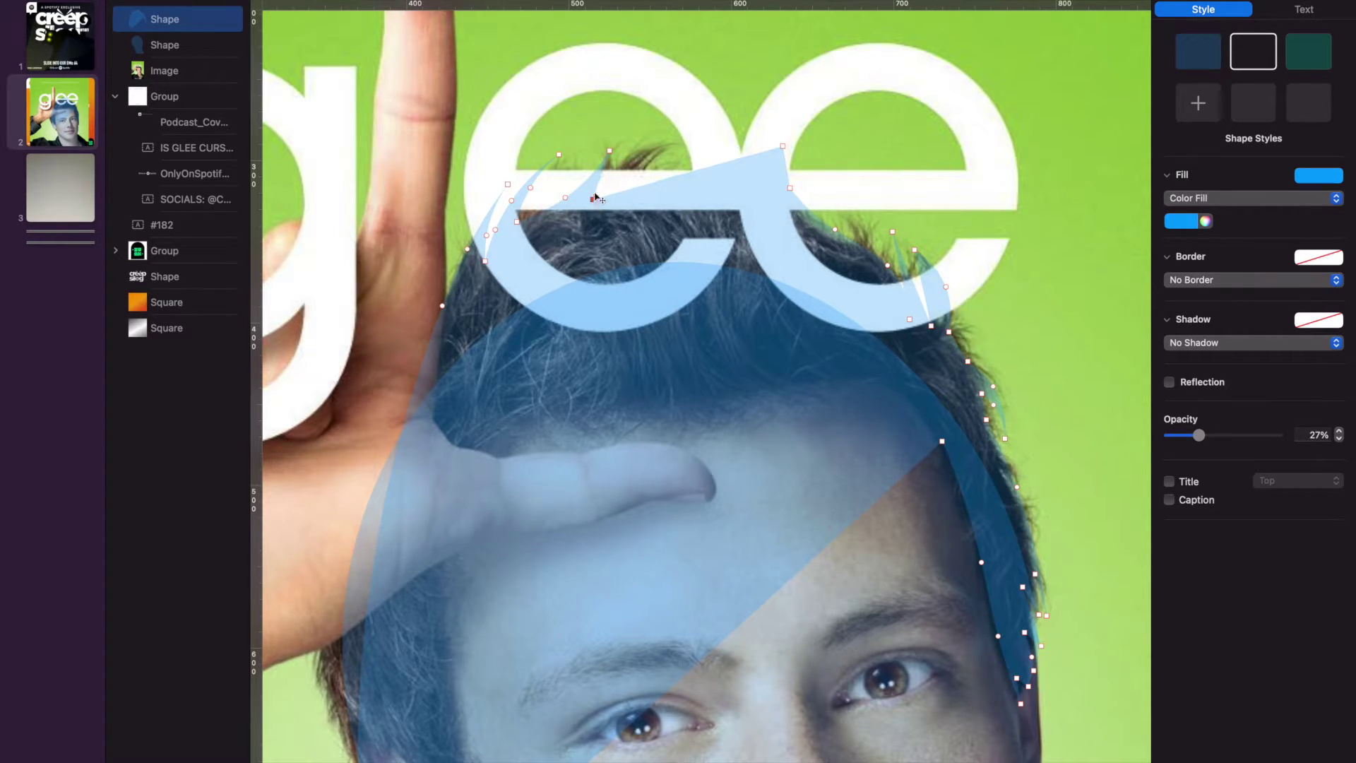
pyautogui.moveTo(689, 173); pyautogui.dragTo(638, 148)
pyautogui.click(611, 175)
pyautogui.moveTo(731, 146); pyautogui.dragTo(645, 172)
pyautogui.doubleClick(637, 207)
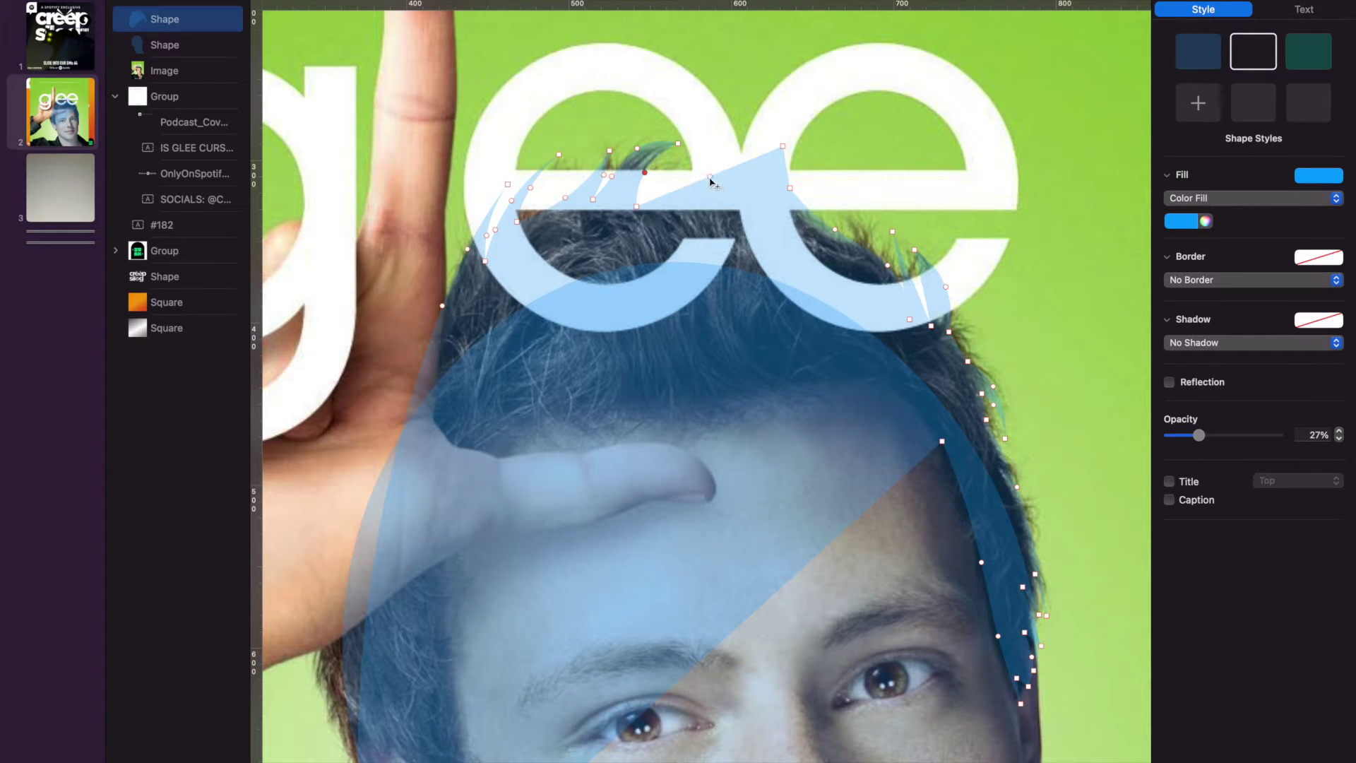
# Step: Shape the hair peaks on the crown where the two "e" letters meet
pyautogui.moveTo(783, 146); pyautogui.dragTo(742, 171)
pyautogui.doubleClick(714, 138)
pyautogui.click(768, 161)
pyautogui.click(835, 231)
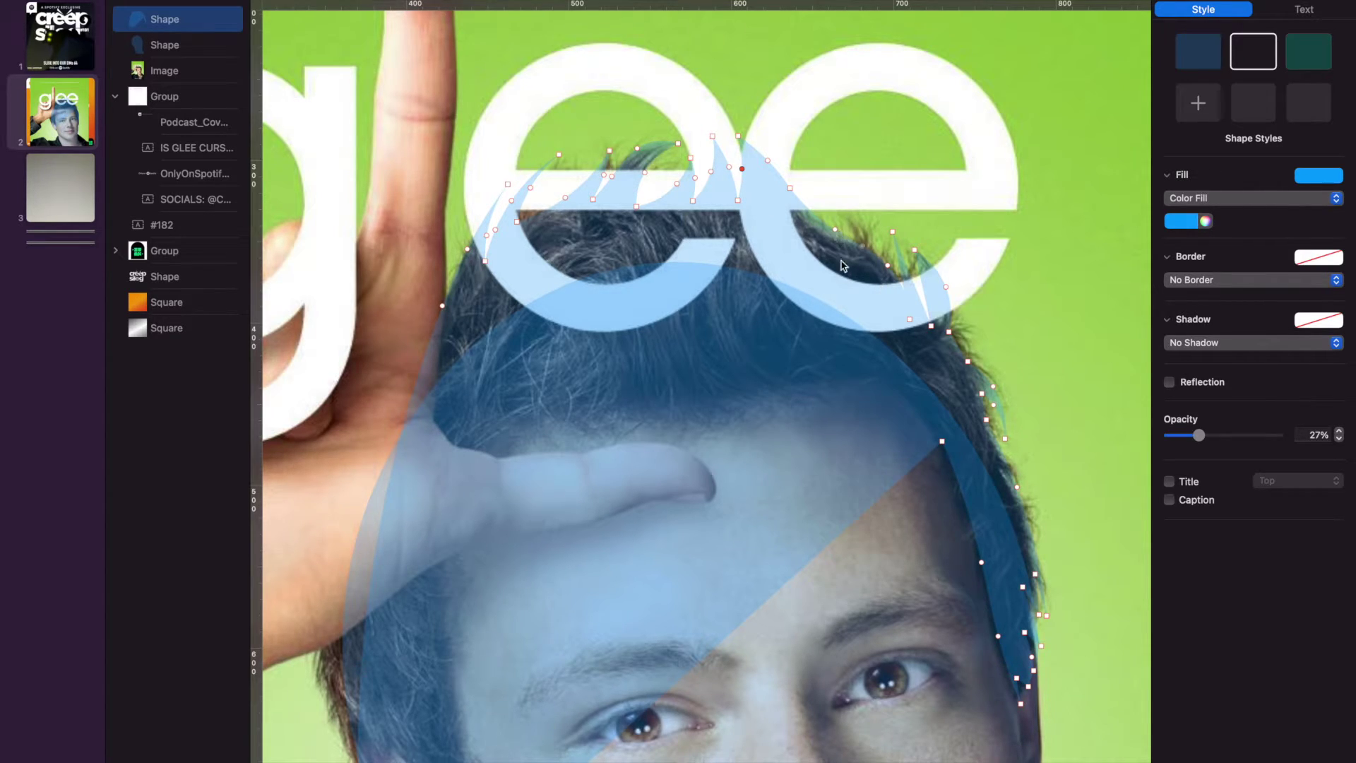
# Step: Add and adjust points for the hair tufts inside and below the opening of the last "e"
pyautogui.moveTo(835, 230); pyautogui.dragTo(854, 246)
pyautogui.moveTo(801, 200); pyautogui.dragTo(821, 226)
pyautogui.doubleClick(888, 265)
pyautogui.moveTo(912, 280); pyautogui.dragTo(915, 277)
pyautogui.click(903, 276)
pyautogui.moveTo(874, 259)
pyautogui.mouseDown()
pyautogui.moveTo(846, 199)
pyautogui.moveTo(875, 237)
pyautogui.mouseUp()
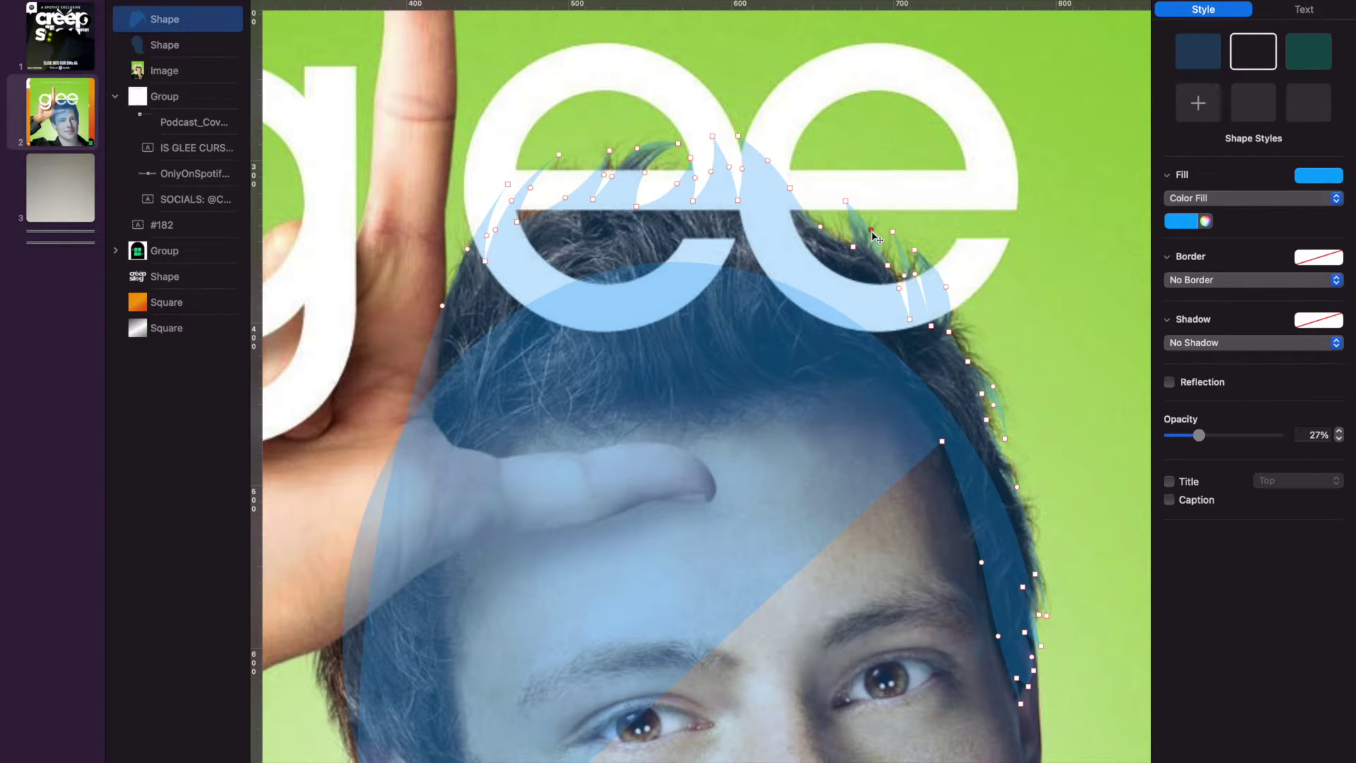
pyautogui.moveTo(853, 229); pyautogui.dragTo(859, 233)
# Step: Bend the hair shape's outer edge beside the palm and fit its inner edge along the temple to the sideburn tip
pyautogui.scroll(-5, 801, 265)
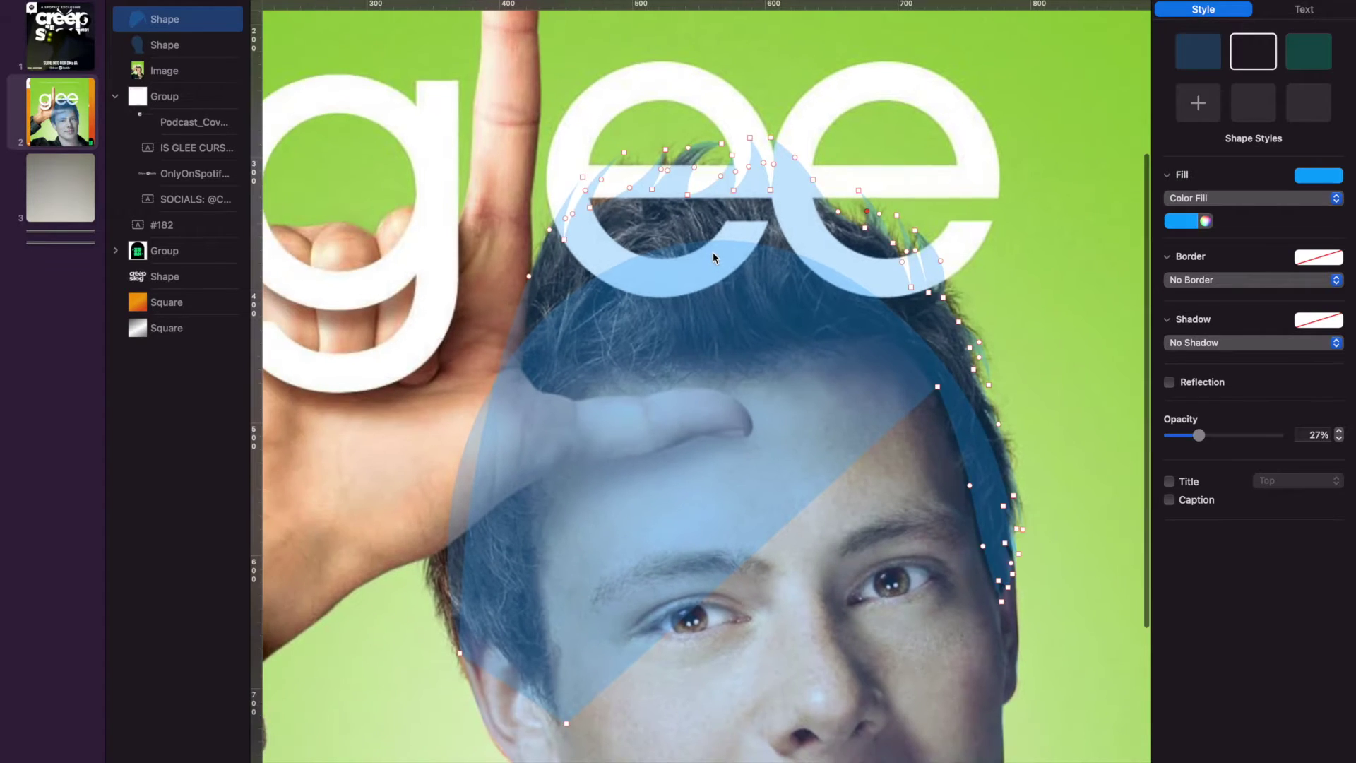
pyautogui.moveTo(573, 425); pyautogui.dragTo(537, 473)
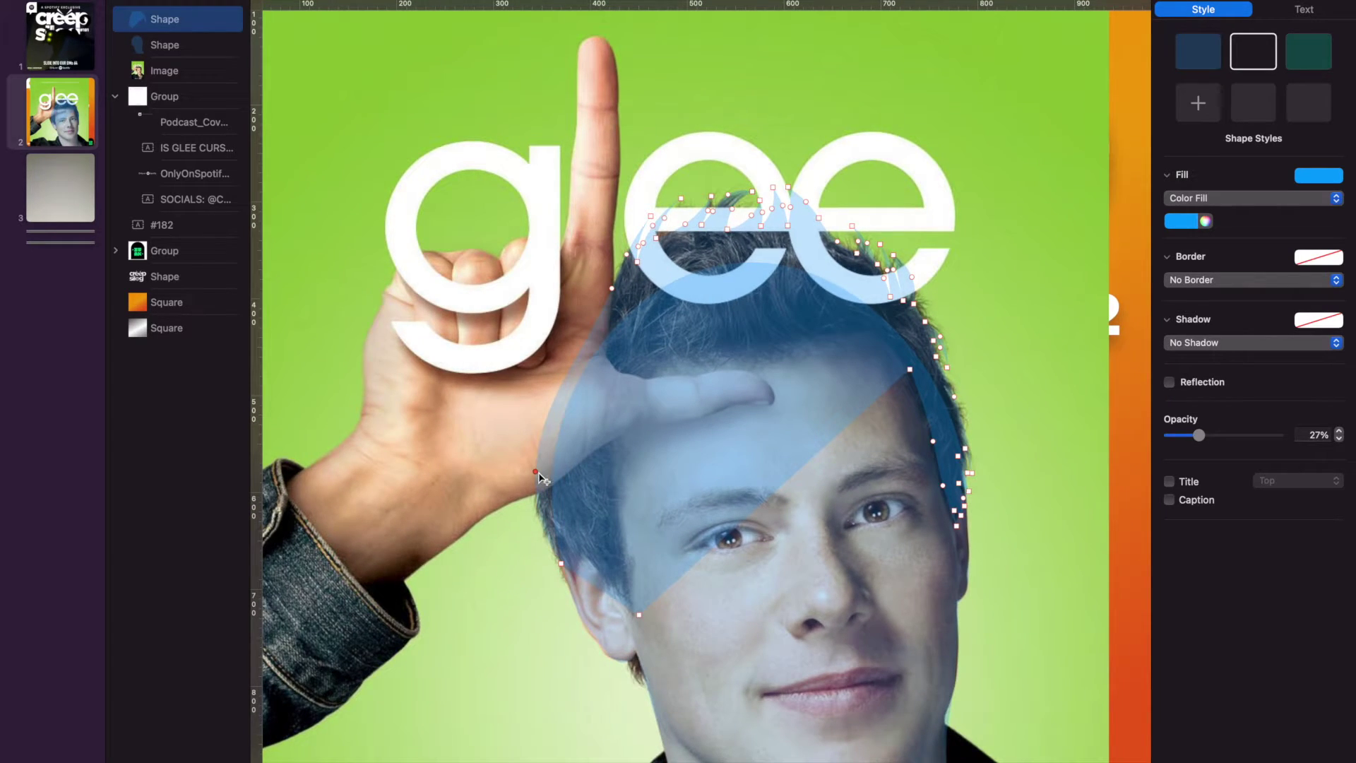
pyautogui.scroll(-1, 659, 549)
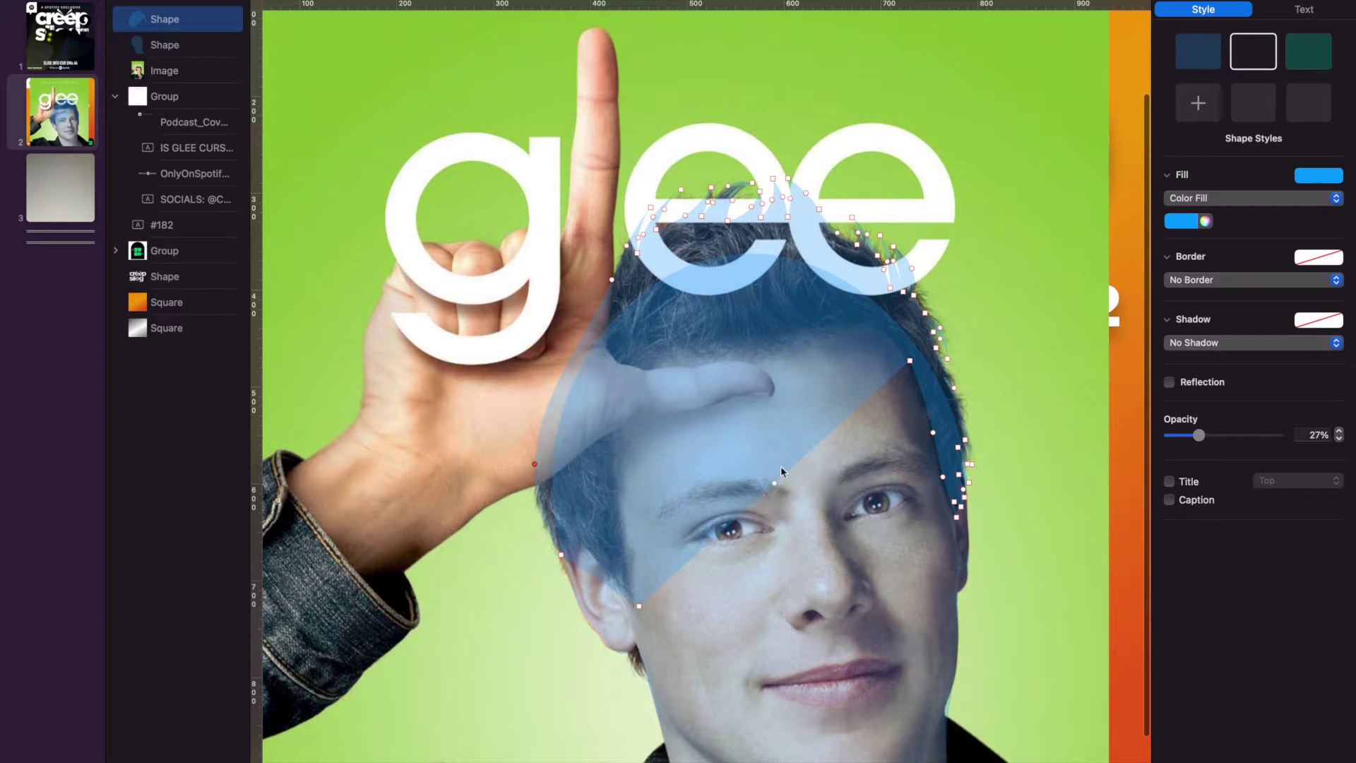
pyautogui.moveTo(773, 478); pyautogui.dragTo(613, 374)
pyautogui.scroll(5, 638, 422)
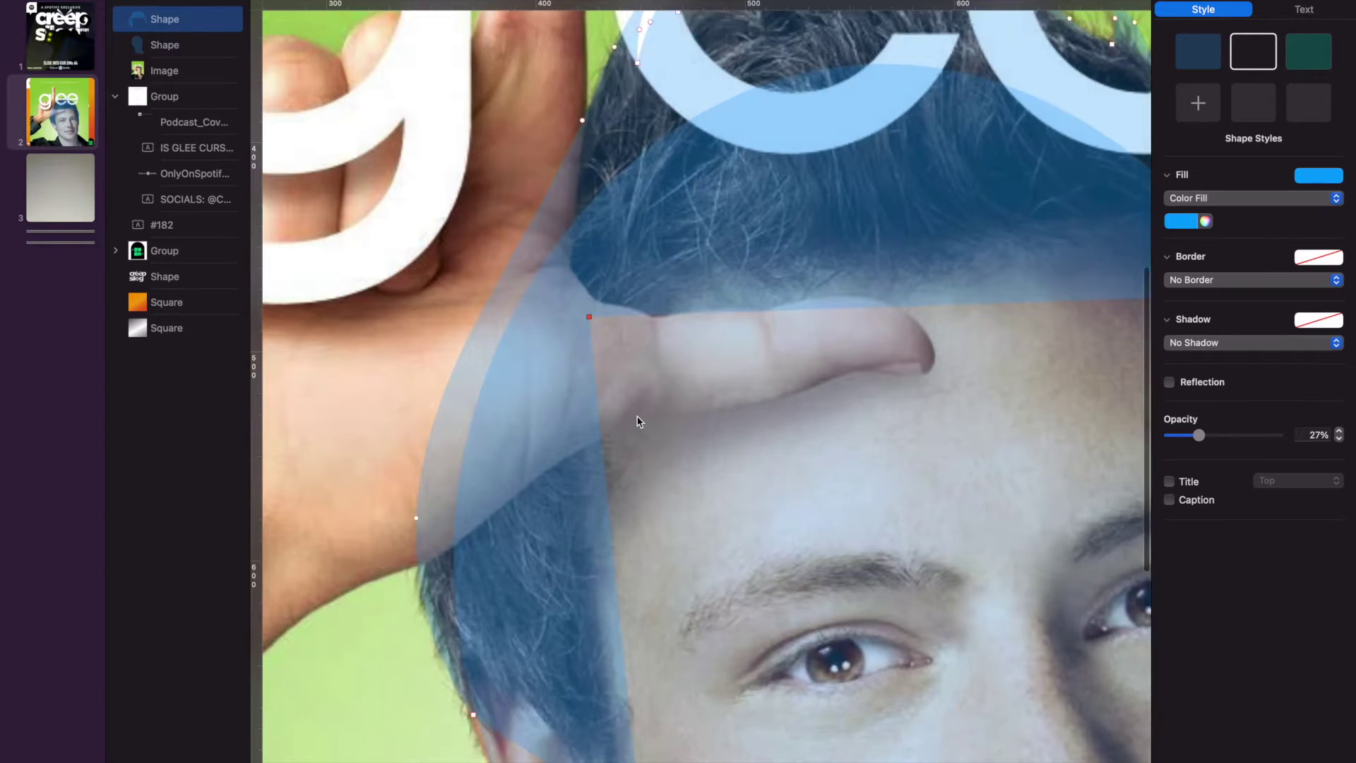
pyautogui.moveTo(680, 710); pyautogui.dragTo(669, 723)
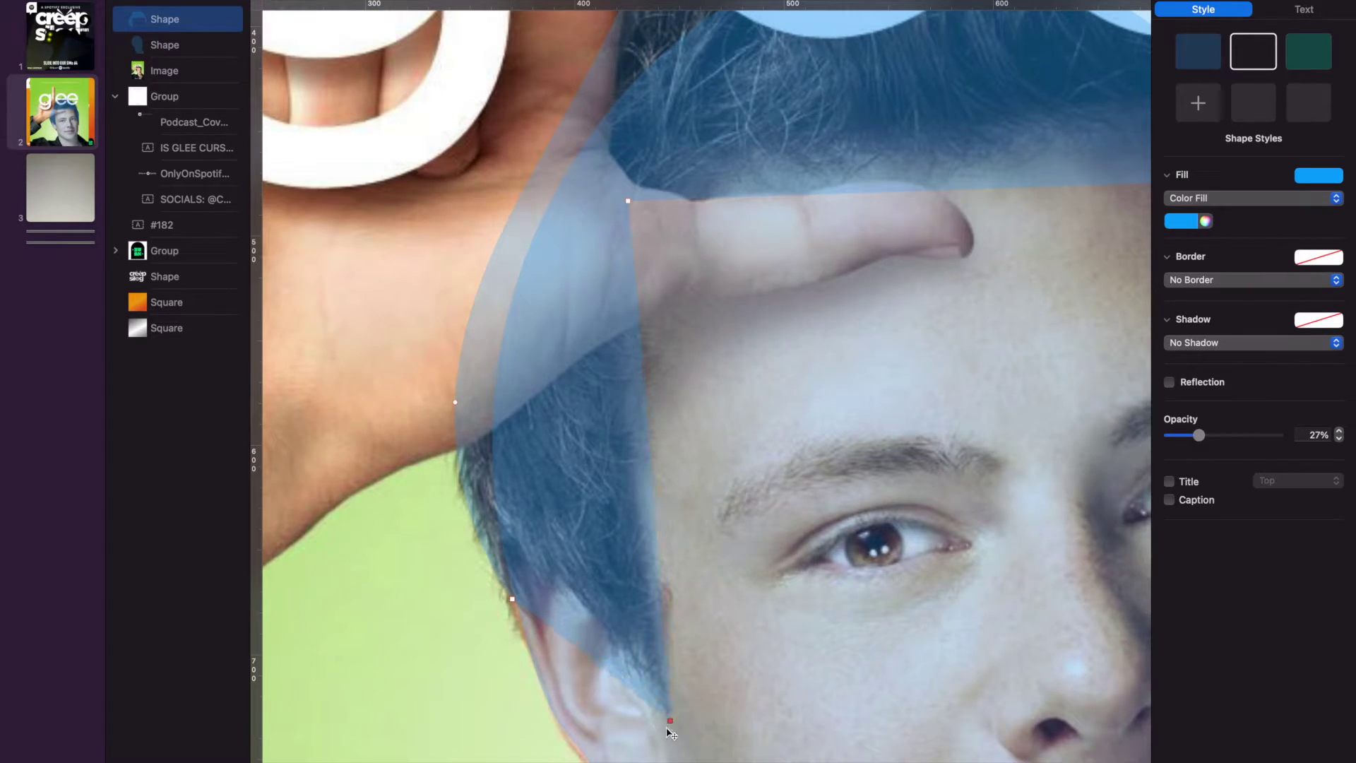
pyautogui.moveTo(649, 462); pyautogui.dragTo(620, 343)
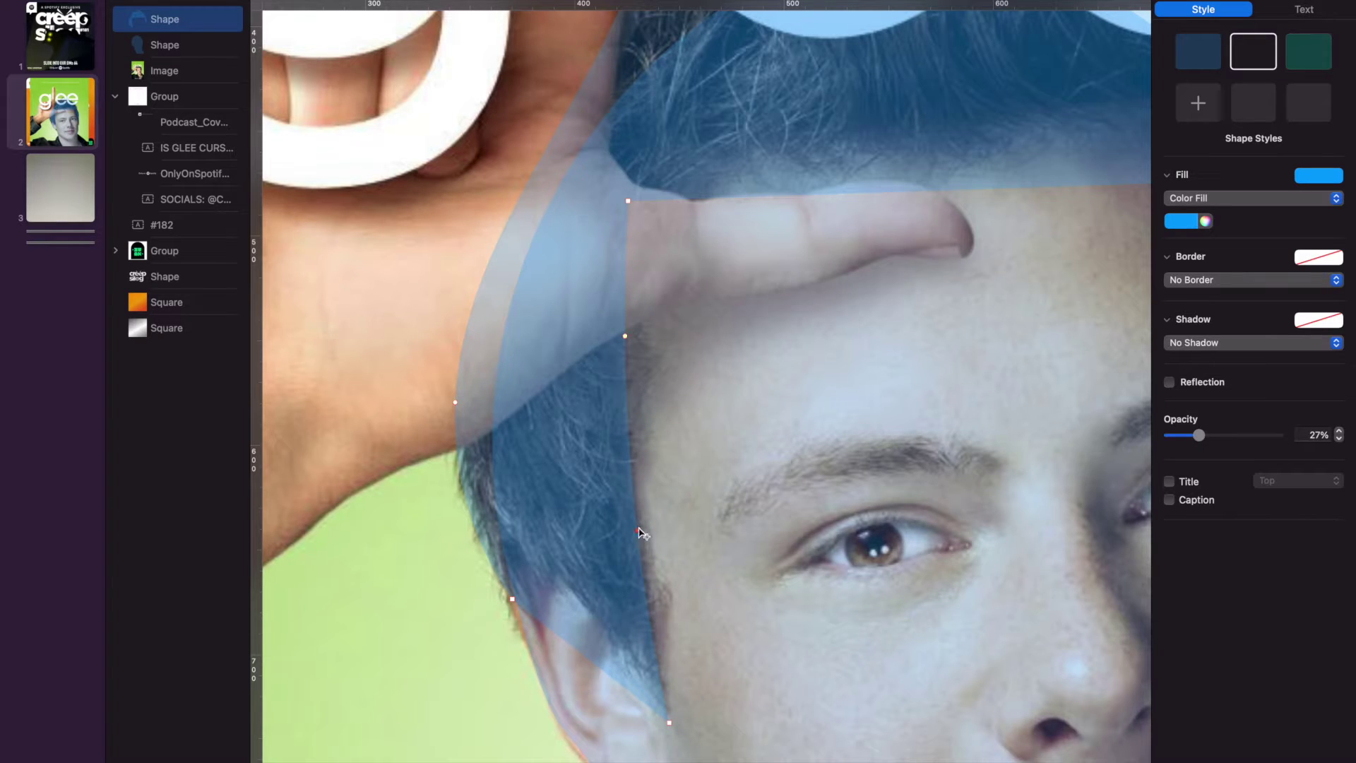
# Step: Curve the hair shape's lower edge along the forehead hairline from above the thumb to the far temple and finish point editing
pyautogui.hscroll(3, 793, 455)
pyautogui.scroll(2, 793, 456)
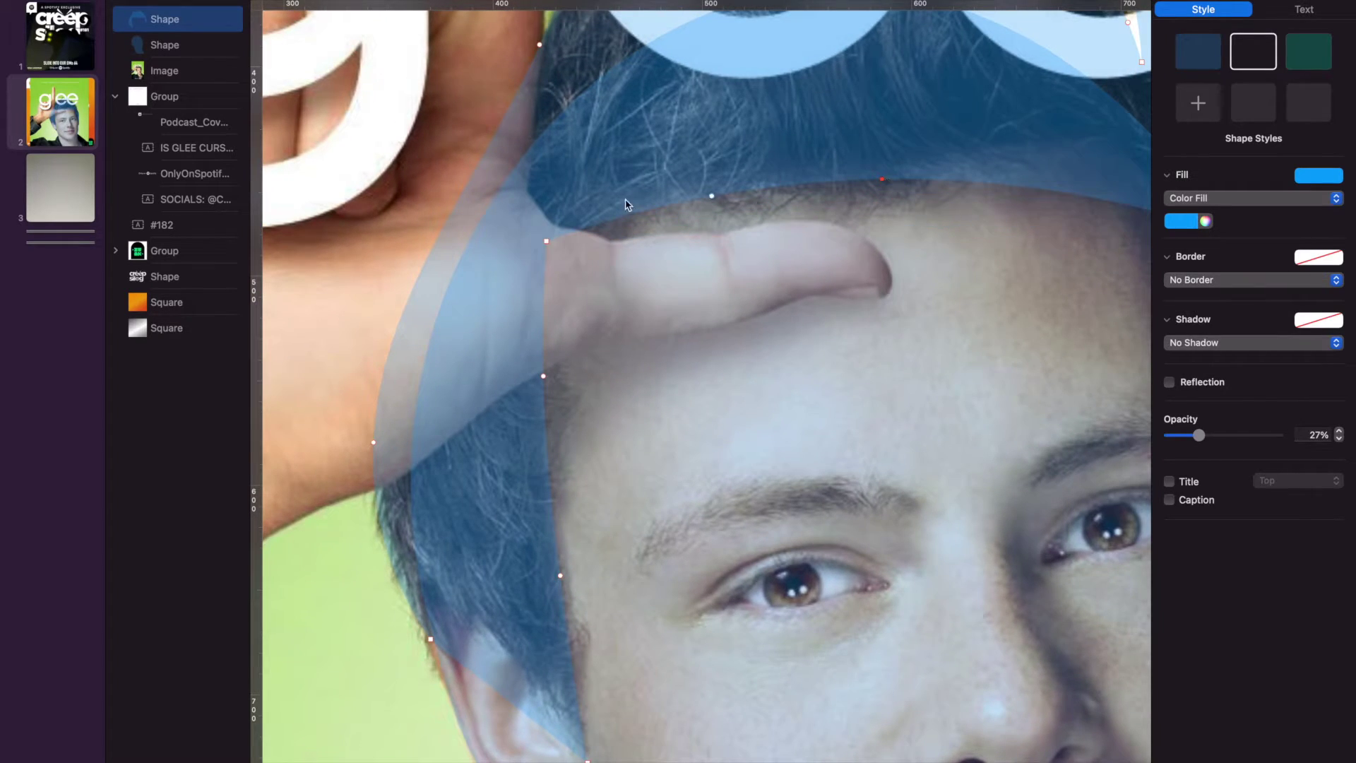
pyautogui.moveTo(713, 197); pyautogui.dragTo(761, 200)
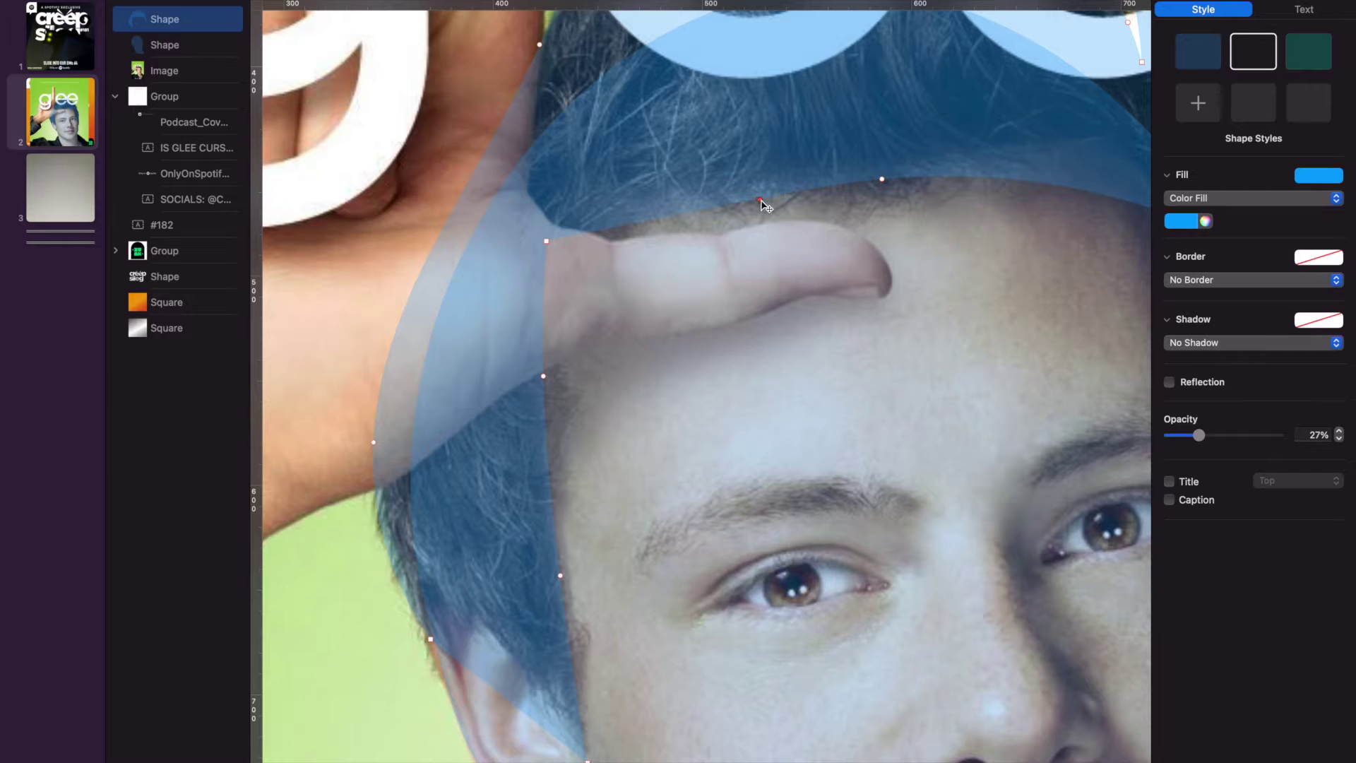
pyautogui.moveTo(653, 218); pyautogui.dragTo(654, 198)
pyautogui.hscroll(8, 654, 200)
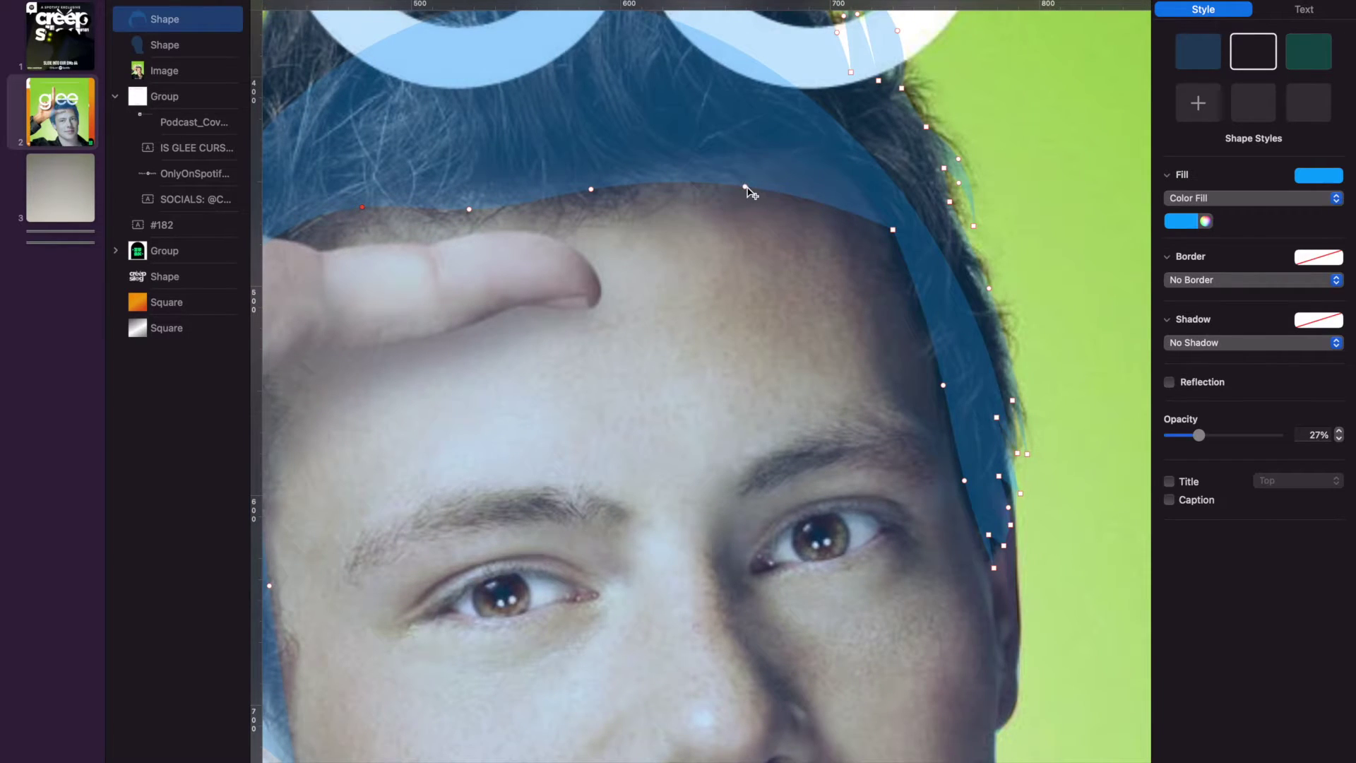
pyautogui.moveTo(746, 188); pyautogui.dragTo(814, 153)
pyautogui.click(890, 234)
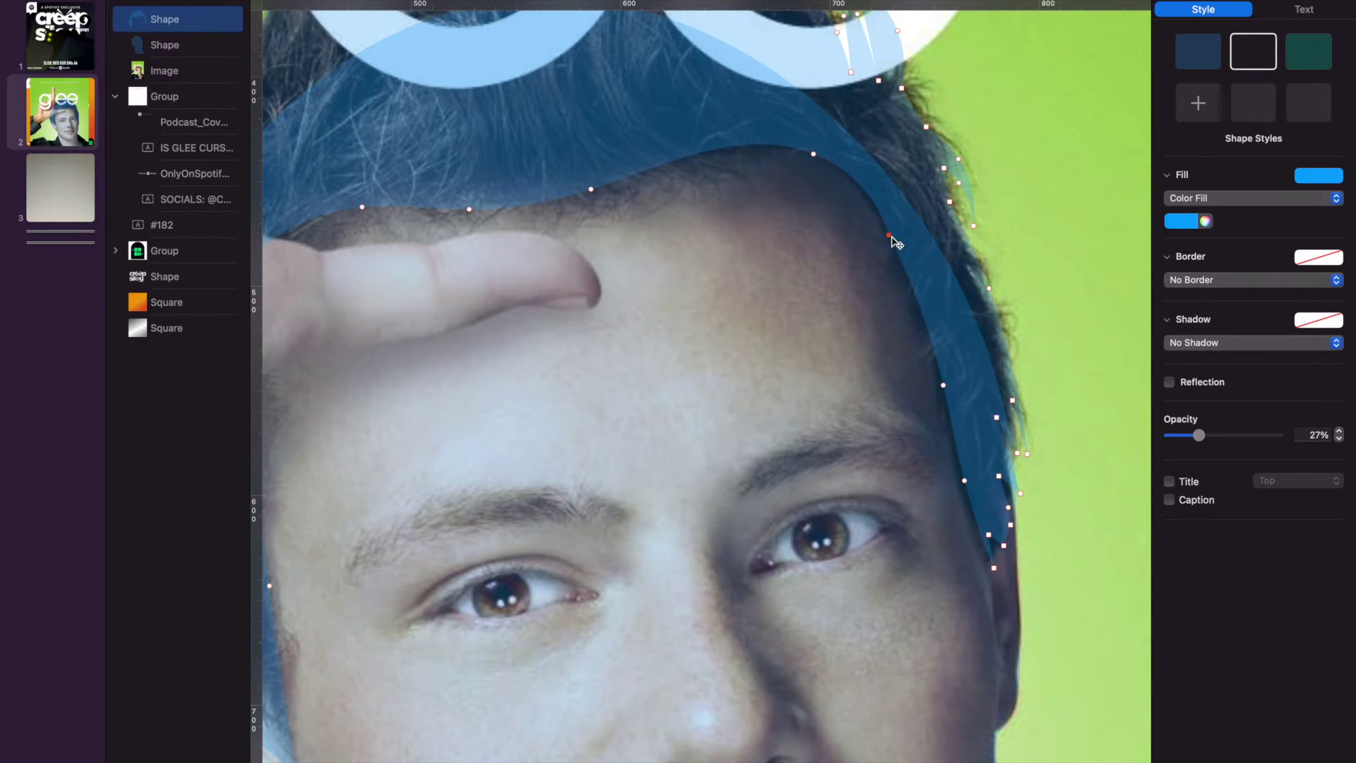
pyautogui.scroll(-10, 693, 310)
pyautogui.press('Escape')
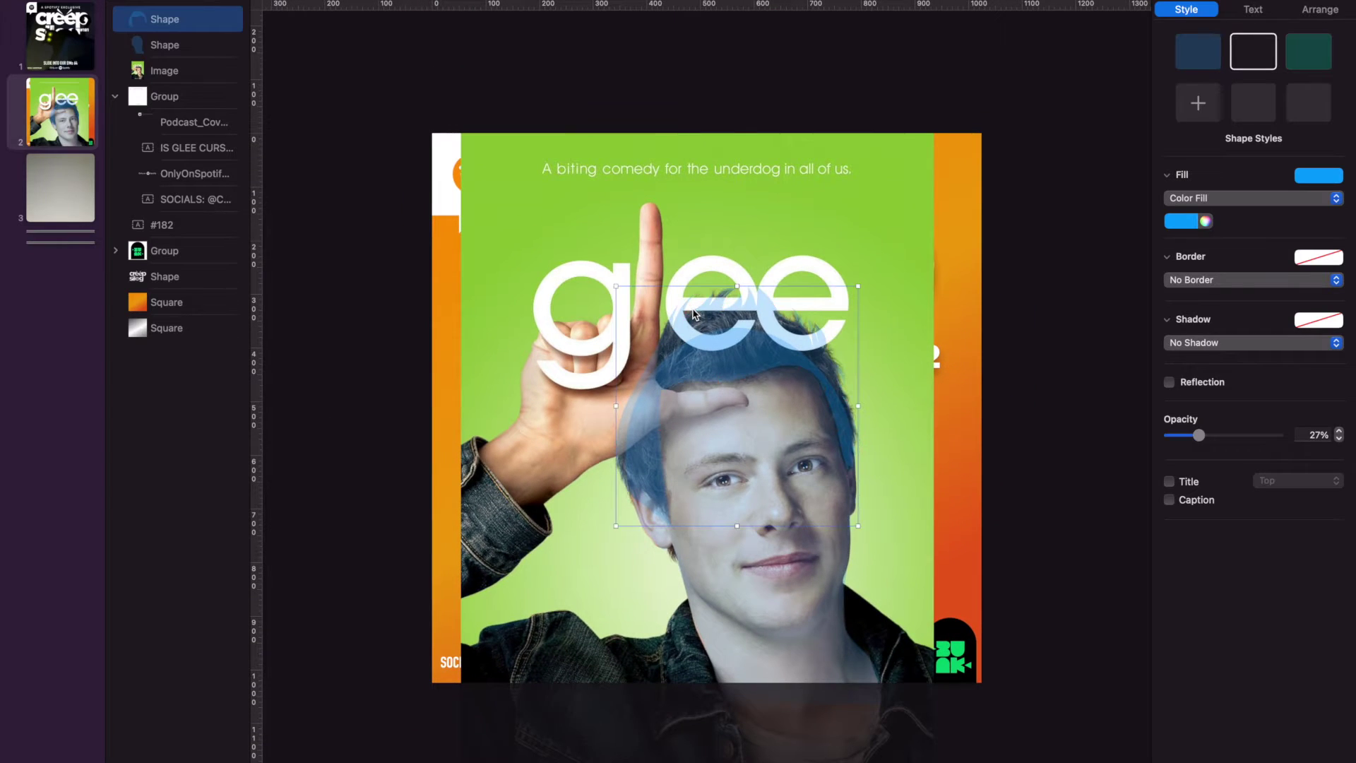
# Step: Fill the hair shape with black and set its opacity to 40%
pyautogui.click(1192, 224)
pyautogui.click(1232, 340)
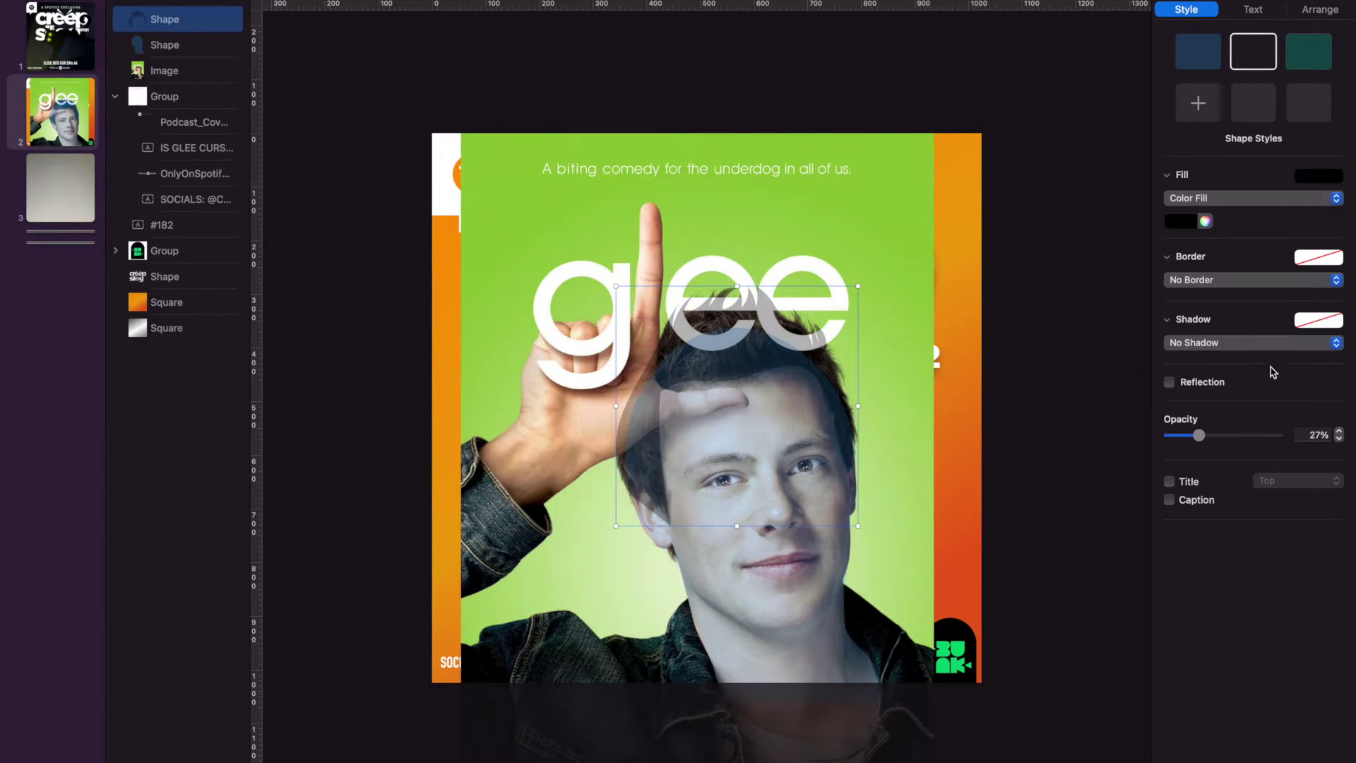
pyautogui.moveTo(1200, 437); pyautogui.dragTo(1280, 437)
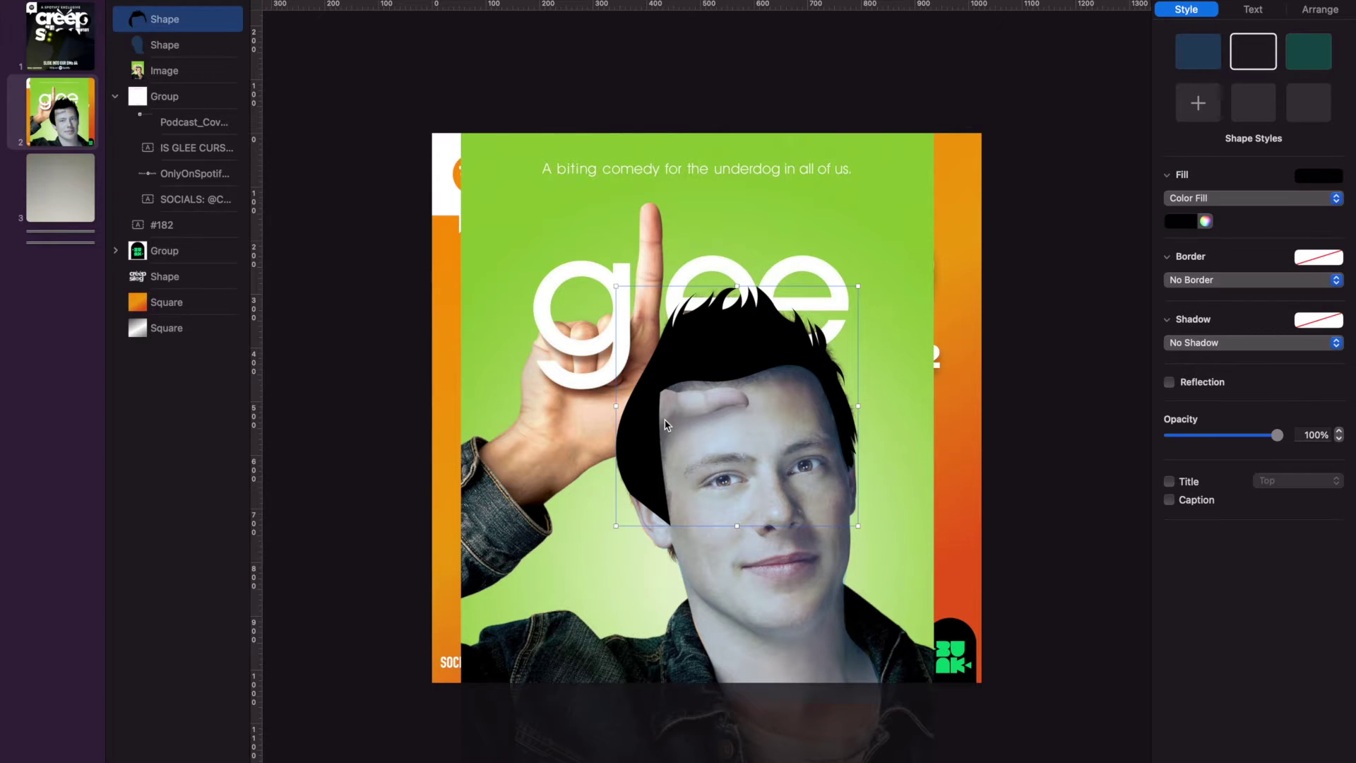
pyautogui.scroll(5, 698, 396)
pyautogui.moveTo(1277, 435); pyautogui.dragTo(1212, 435)
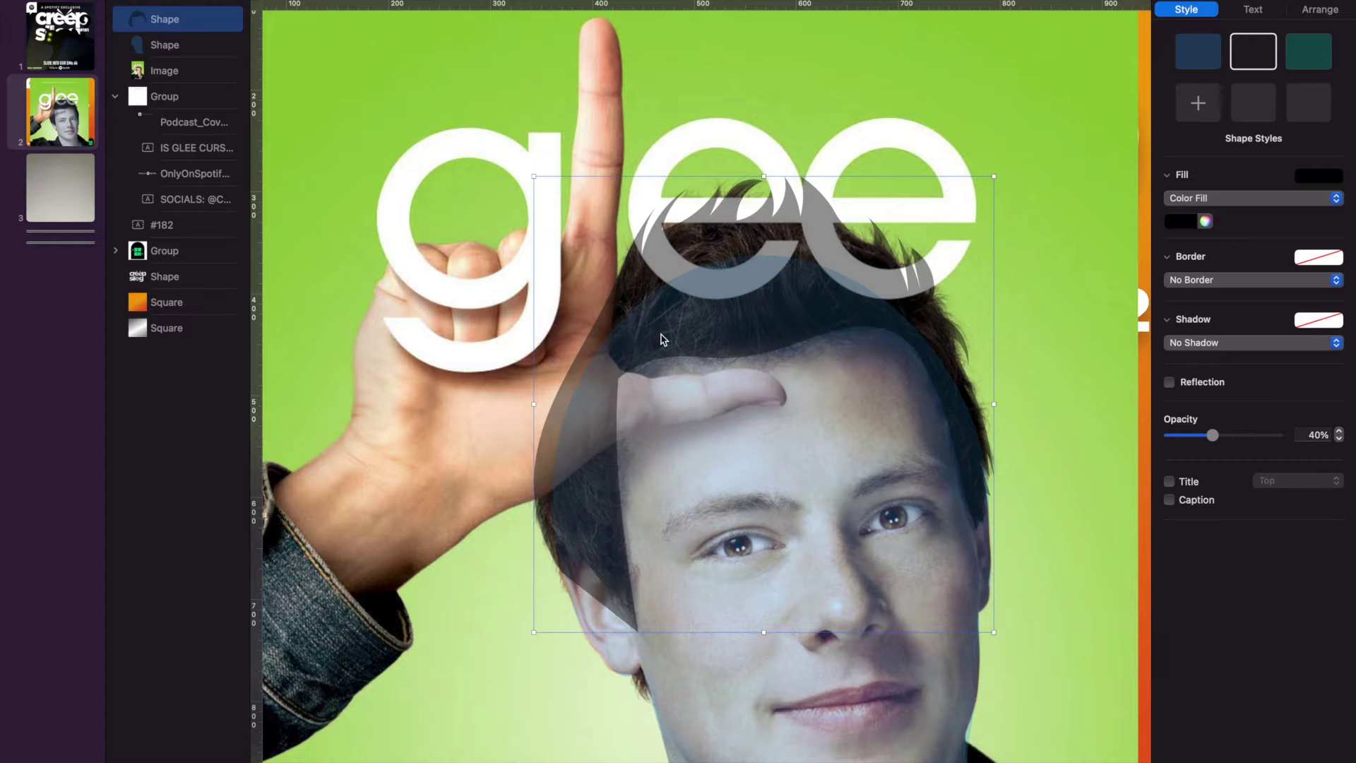
# Step: Make the hair shape editable again and form a pointed tuft beside the base of the raised finger
pyautogui.scroll(3, 663, 338)
pyautogui.rightClick(169, 20)
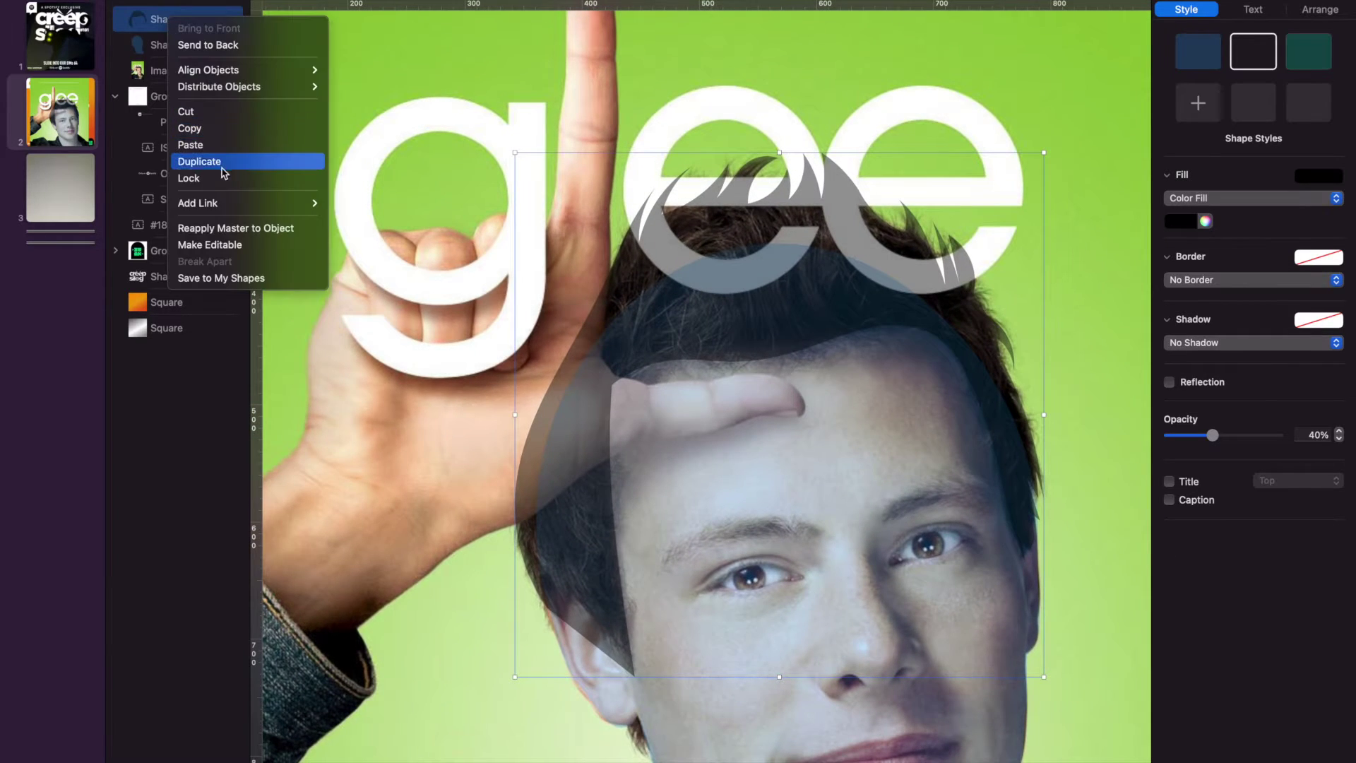
pyautogui.click(219, 245)
pyautogui.moveTo(552, 386)
pyautogui.mouseDown()
pyautogui.moveTo(528, 418)
pyautogui.moveTo(537, 408)
pyautogui.mouseUp()
pyautogui.moveTo(571, 332); pyautogui.dragTo(613, 228)
pyautogui.doubleClick(608, 275)
pyautogui.doubleClick(612, 229)
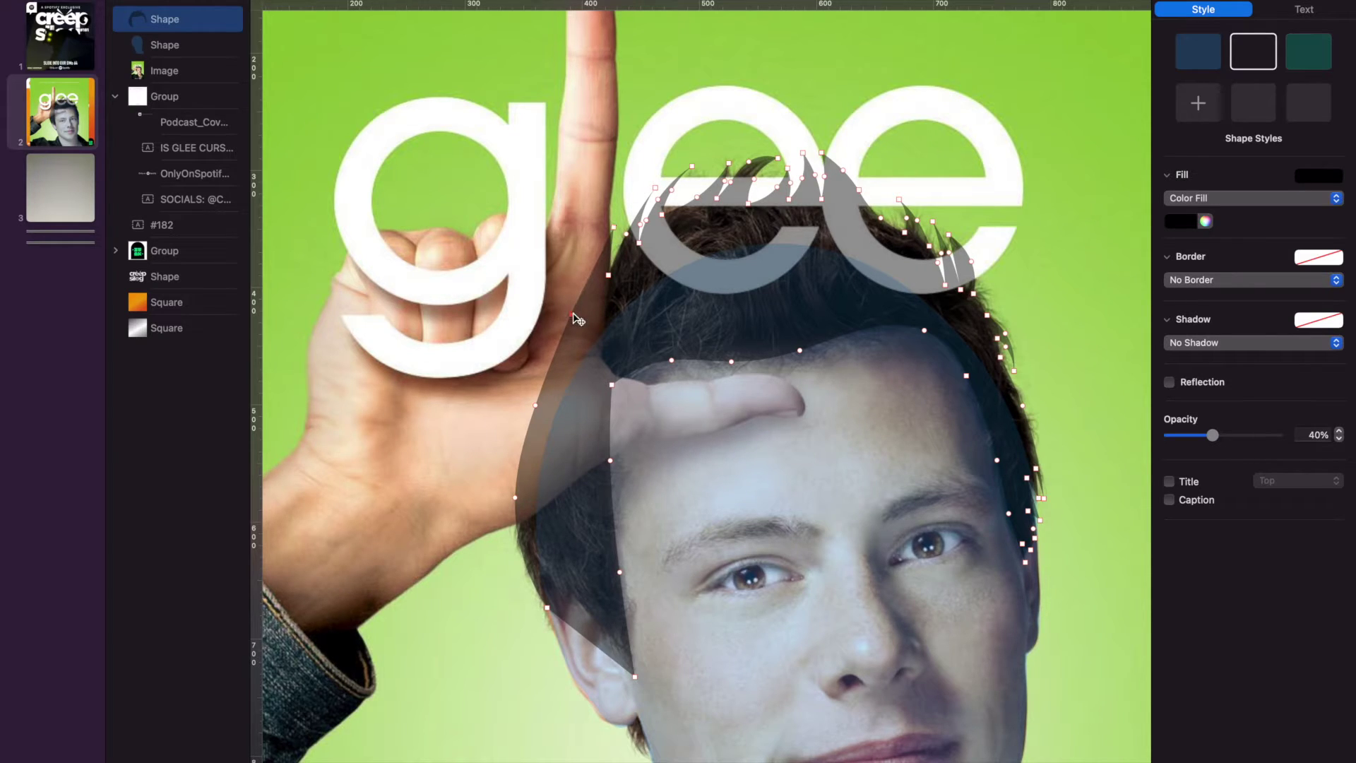
# Step: Form another pointed tuft on the hair edge over the palm and set the hair shape's opacity to 100%
pyautogui.moveTo(575, 315); pyautogui.dragTo(557, 408)
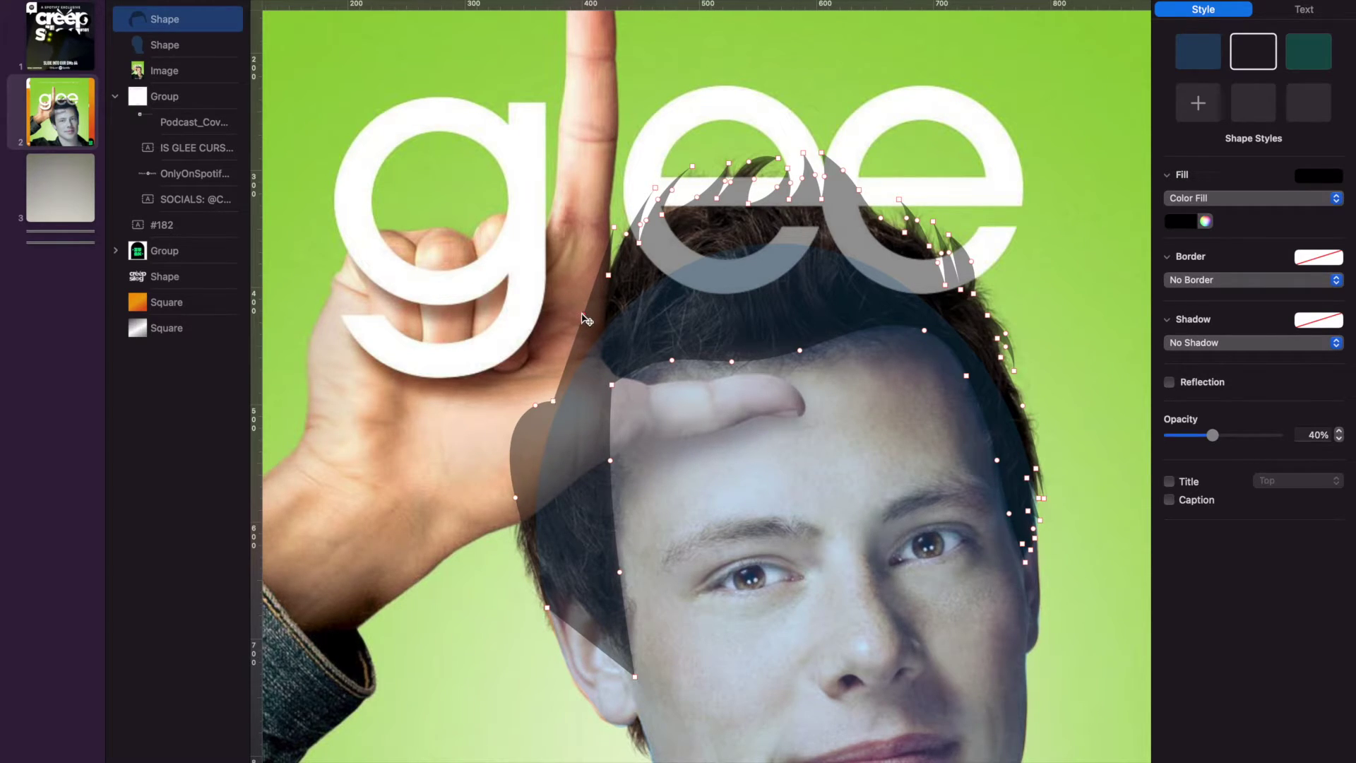
pyautogui.click(571, 358)
pyautogui.moveTo(535, 407); pyautogui.dragTo(568, 356)
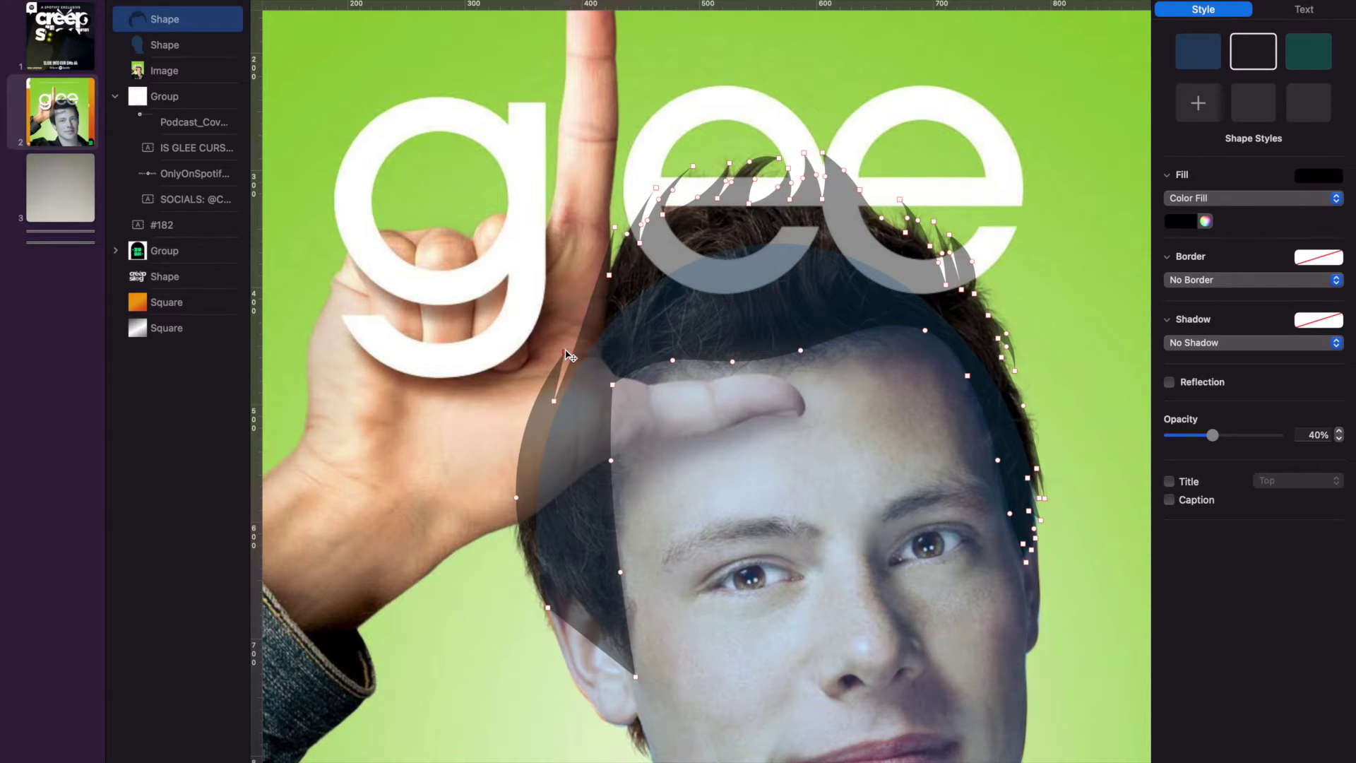
pyautogui.click(526, 454)
pyautogui.moveTo(1215, 436); pyautogui.dragTo(1278, 435)
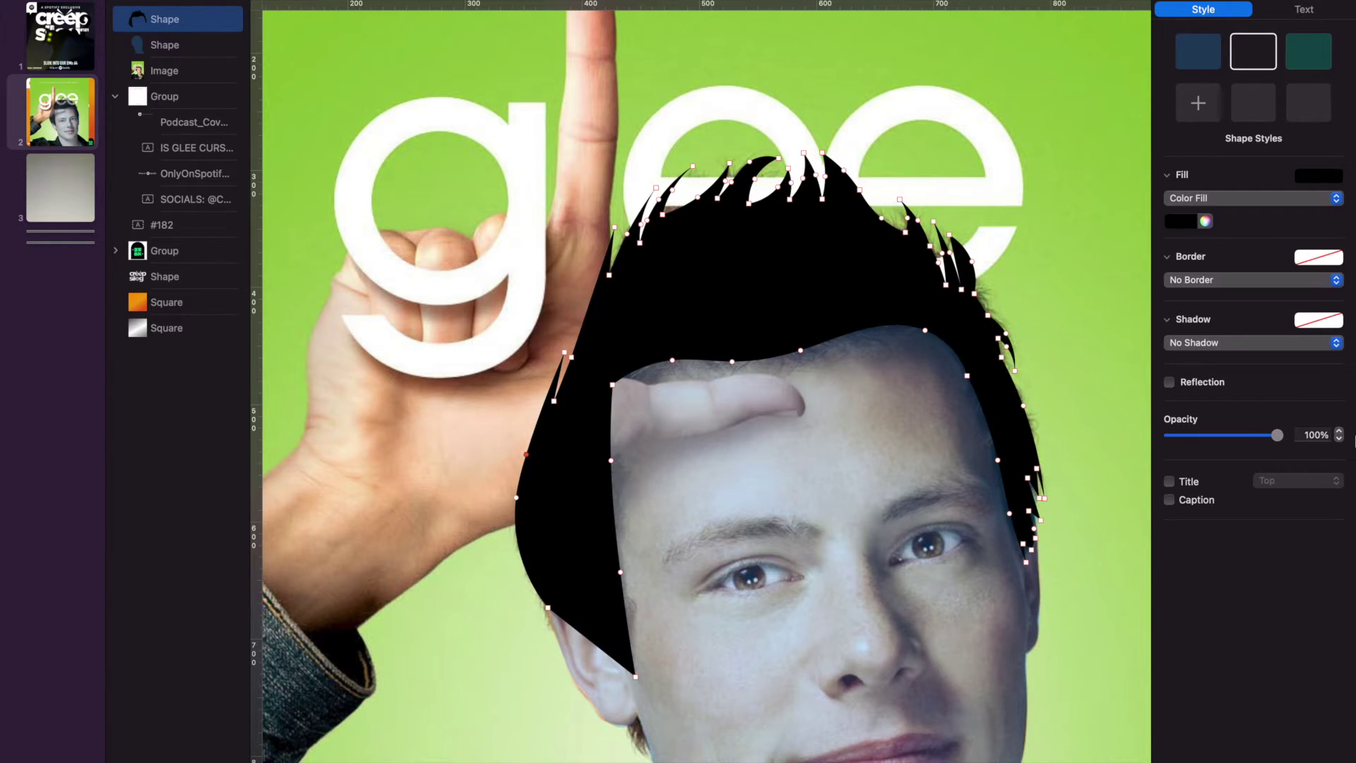
# Step: Give the face shape an advanced gradient fill and set its opacity to 100%
pyautogui.scroll(-5, 655, 315)
pyautogui.click(161, 46)
pyautogui.click(1236, 198)
pyautogui.click(1222, 223)
pyautogui.scroll(-5, 1017, 264)
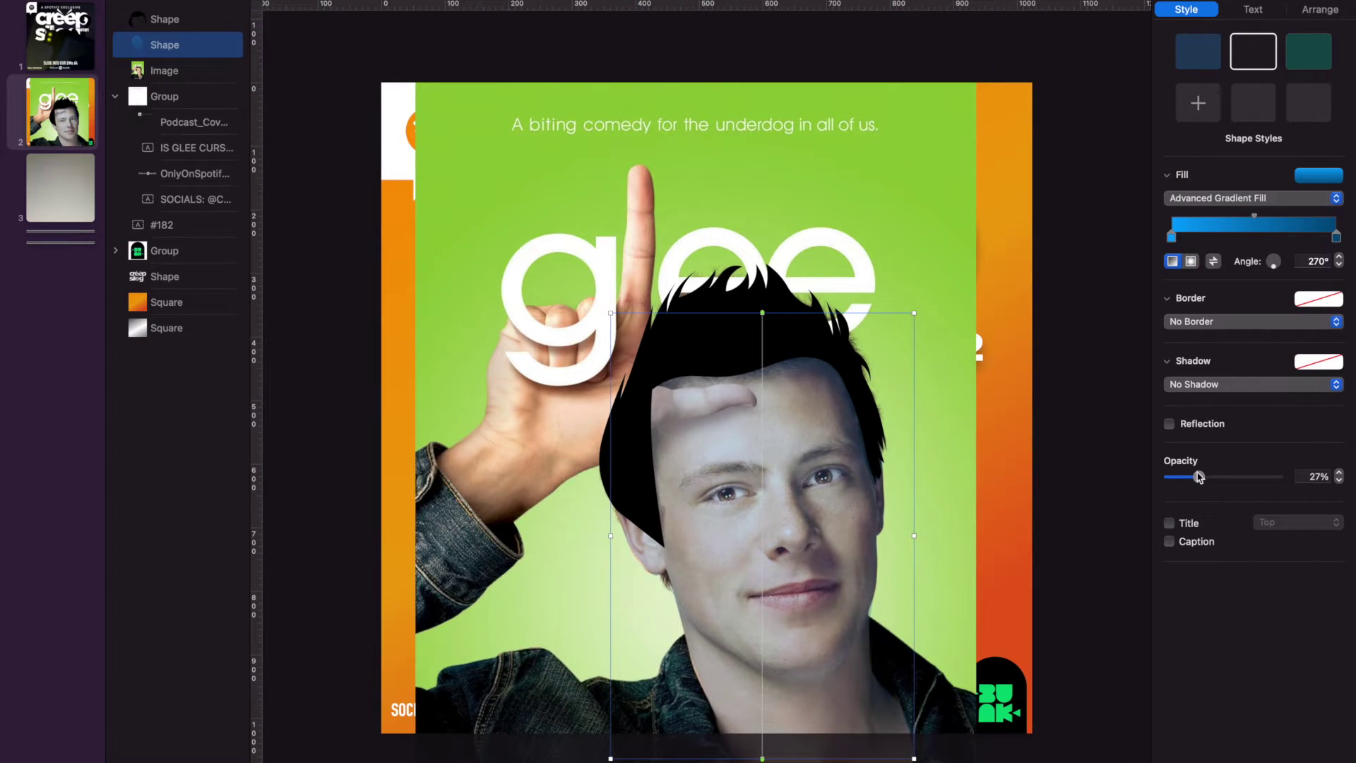
pyautogui.moveTo(1198, 477); pyautogui.dragTo(1277, 476)
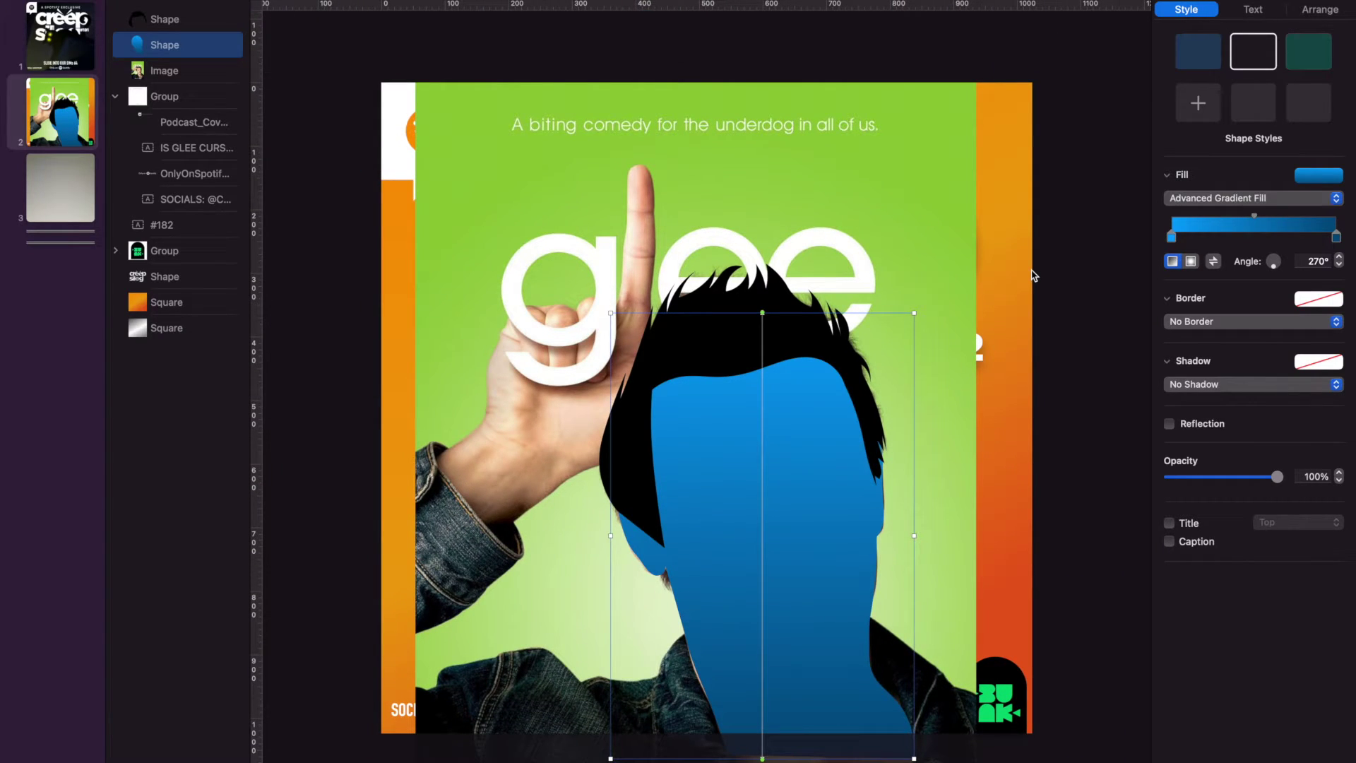
# Step: Set the face shape's gradient colors to Lead at the start and Silver at the end
pyautogui.doubleClick(1333, 233)
pyautogui.click(1240, 575)
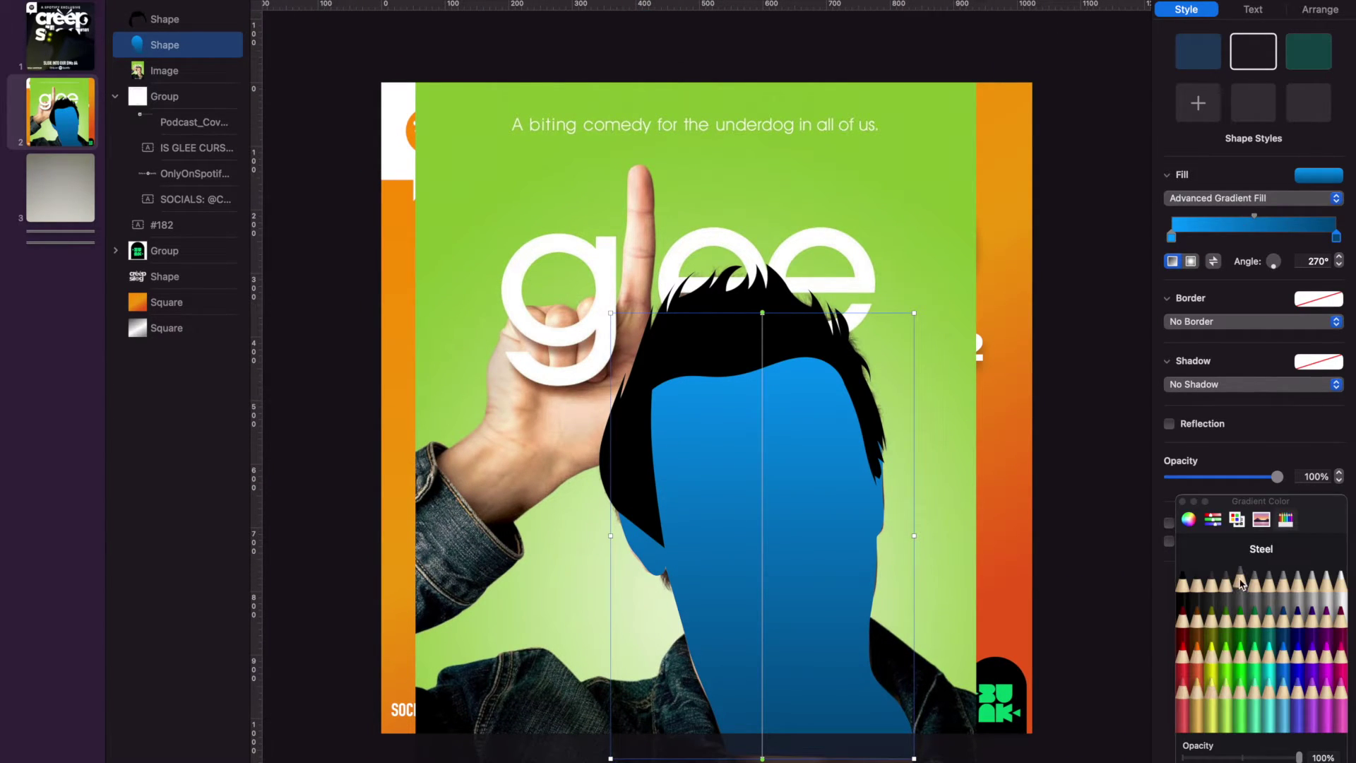
pyautogui.click(1171, 237)
pyautogui.click(1197, 581)
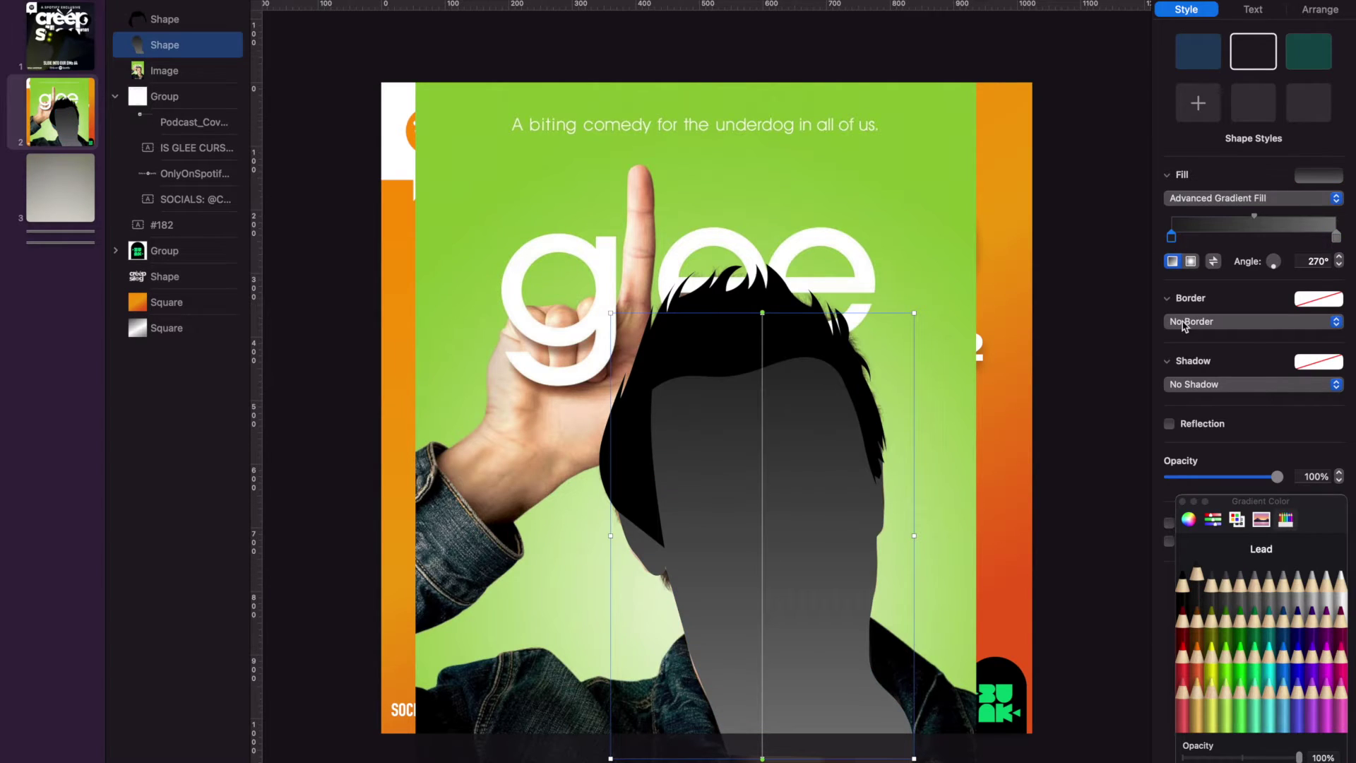
pyautogui.click(1336, 236)
pyautogui.click(1298, 576)
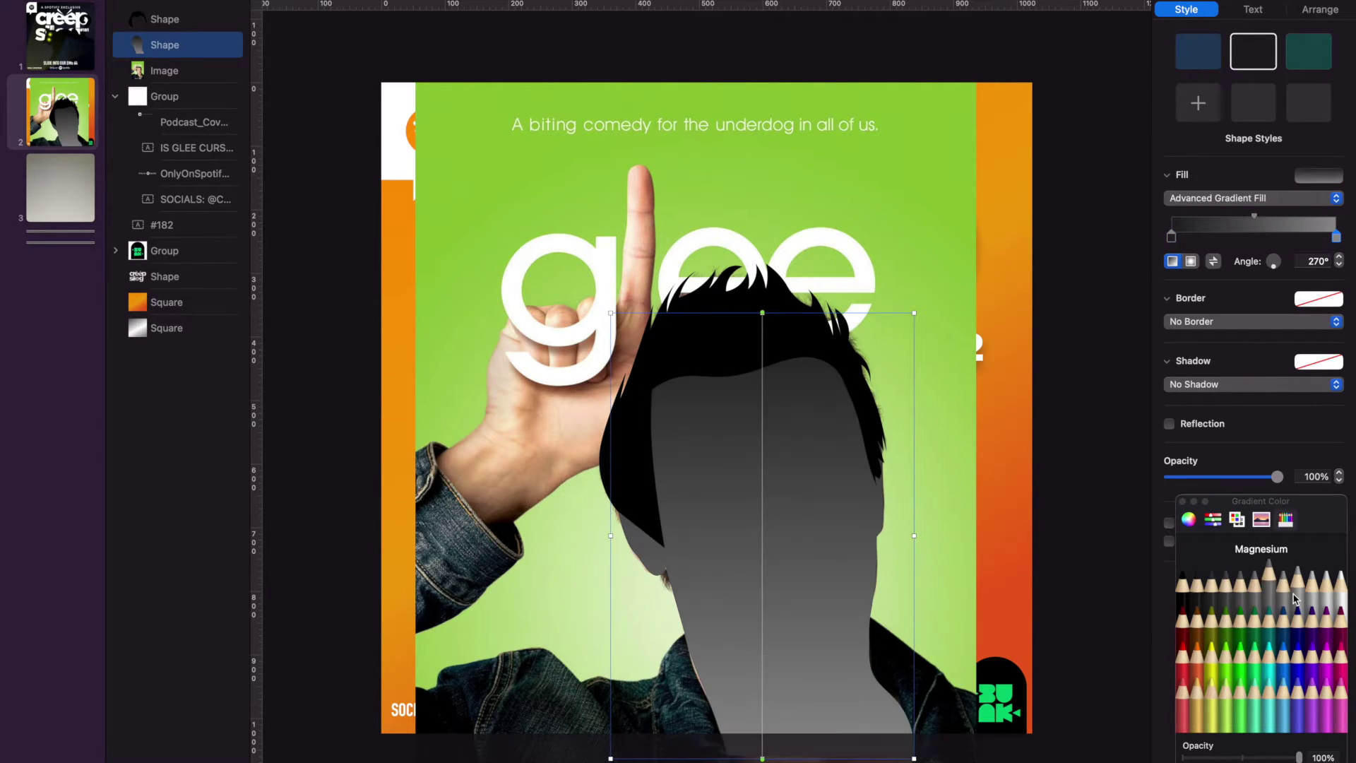
pyautogui.click(1314, 597)
pyautogui.scroll(-5, 880, 419)
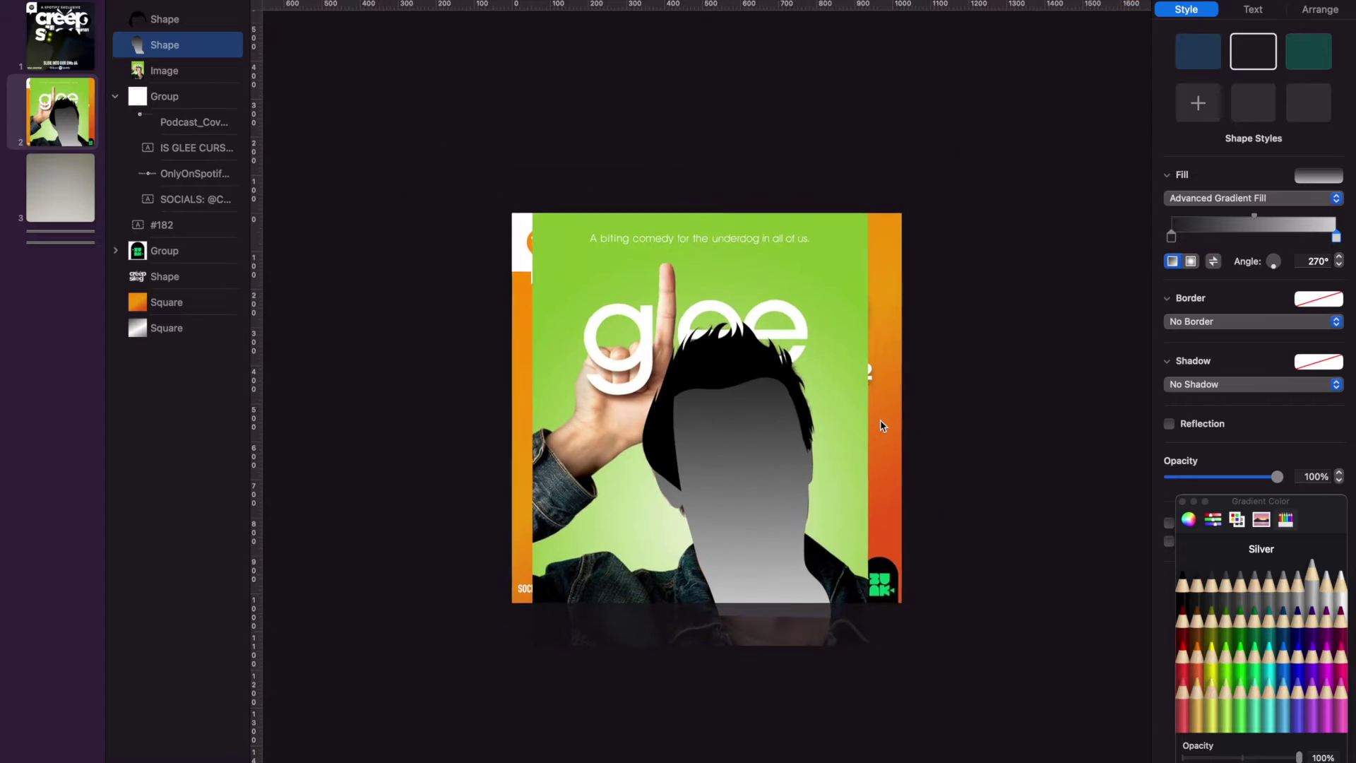
# Step: Move the poster image above the hair and face shapes in the layer order
pyautogui.scroll(10, 883, 426)
pyautogui.scroll(-3, 880, 425)
pyautogui.moveTo(163, 71); pyautogui.dragTo(169, 16)
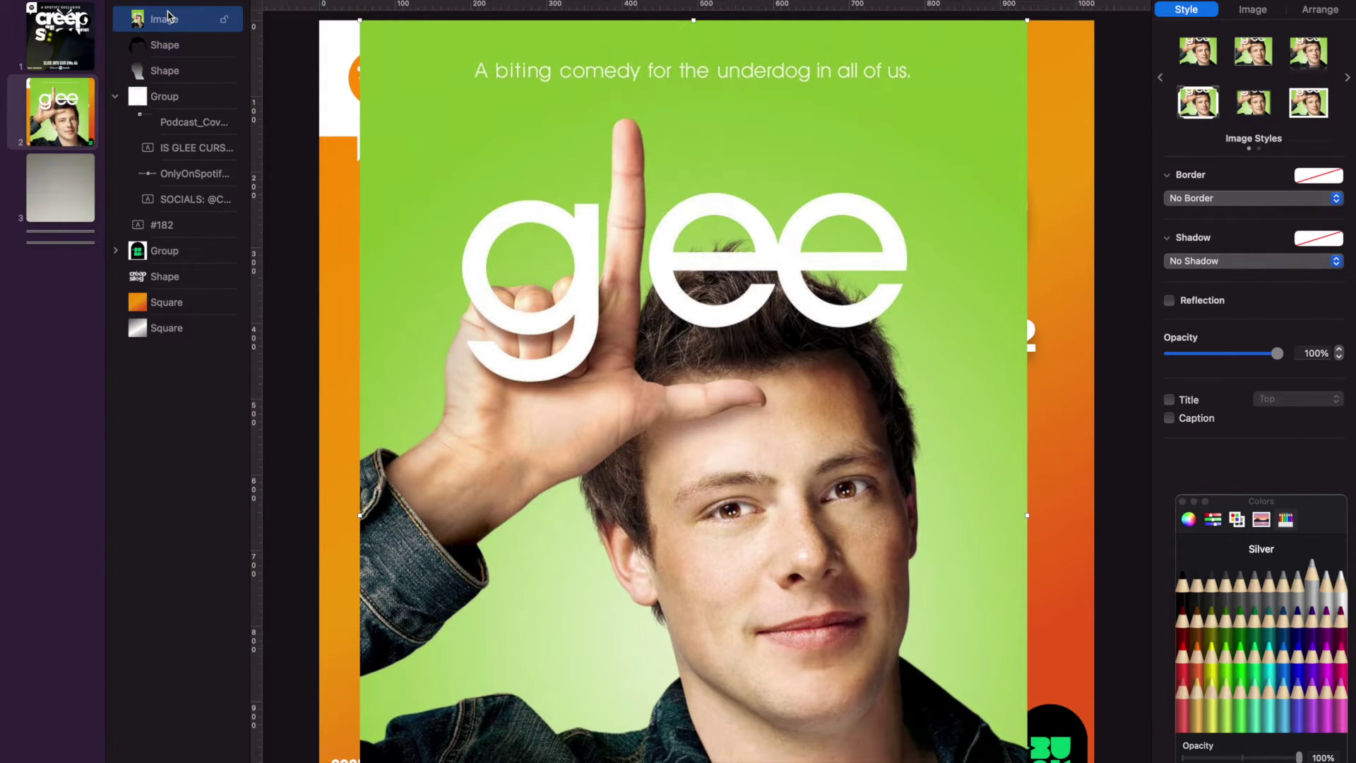
# Step: Add a square beside the hand at the denim cuff and make it editable
pyautogui.scroll(5, 599, 291)
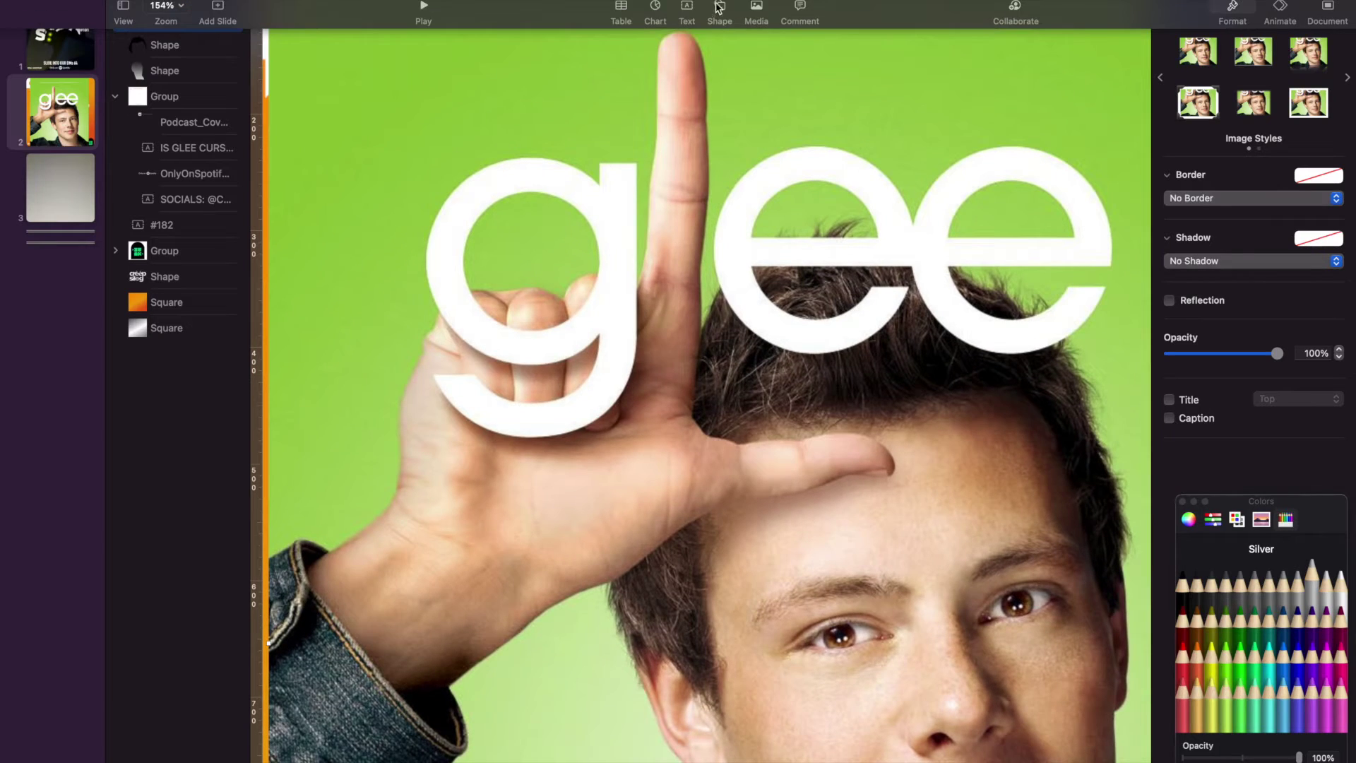
pyautogui.click(720, 11)
pyautogui.click(721, 119)
pyautogui.moveTo(716, 422); pyautogui.dragTo(362, 517)
pyautogui.rightClick(362, 517)
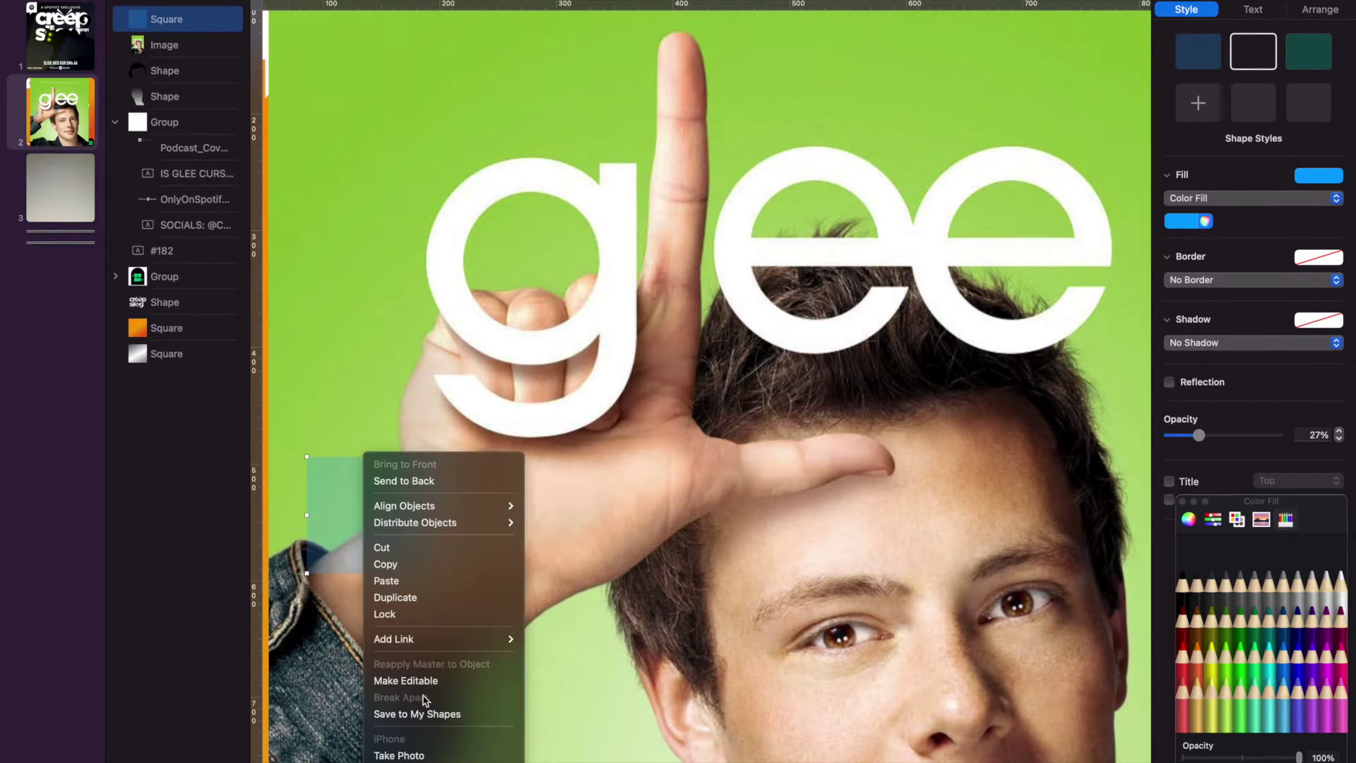
pyautogui.click(374, 680)
# Step: Stretch the square's corners to the wrist, thumb and knuckles, and fit its side along the outer edge of the hand
pyautogui.moveTo(423, 573); pyautogui.dragTo(418, 714)
pyautogui.moveTo(423, 460); pyautogui.dragTo(854, 472)
pyautogui.moveTo(305, 459); pyautogui.dragTo(446, 290)
pyautogui.moveTo(376, 434); pyautogui.dragTo(393, 507)
pyautogui.moveTo(441, 405); pyautogui.dragTo(425, 341)
pyautogui.click(341, 547)
# Step: Trace the tops of the folded fingers behind the letter "g" up to the base of the raised finger
pyautogui.hscroll(2, 421, 507)
pyautogui.scroll(2, 421, 507)
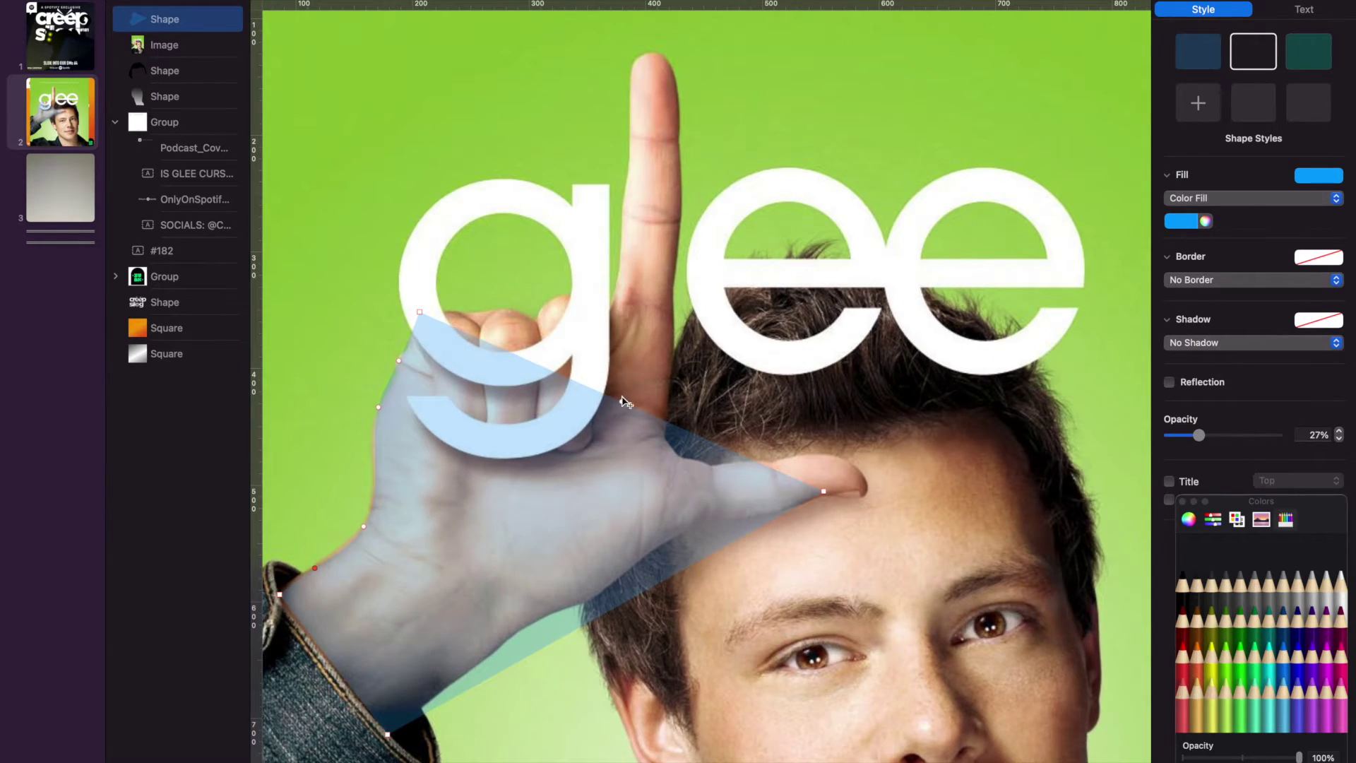
pyautogui.moveTo(621, 394); pyautogui.dragTo(512, 311)
pyautogui.doubleClick(421, 311)
pyautogui.moveTo(421, 311); pyautogui.dragTo(535, 322)
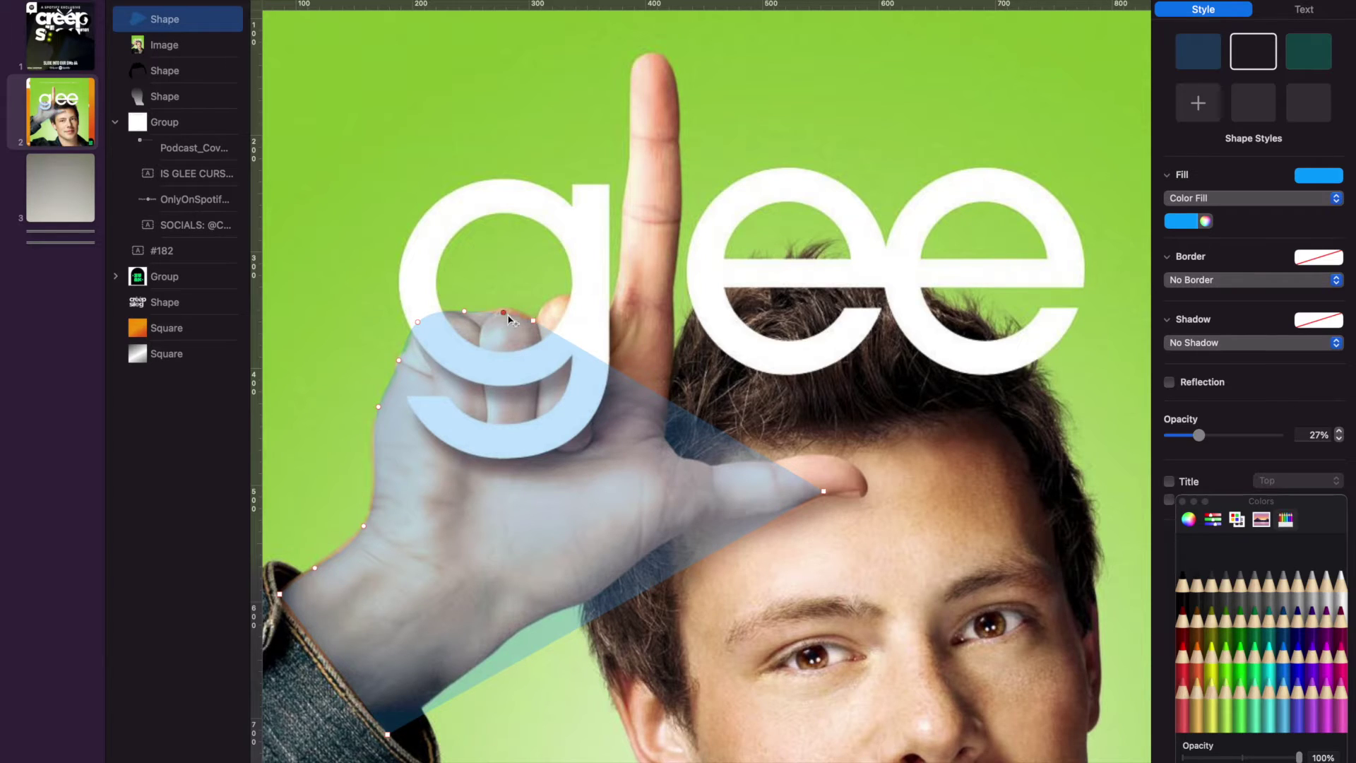
pyautogui.moveTo(679, 406); pyautogui.dragTo(575, 295)
pyautogui.doubleClick(609, 310)
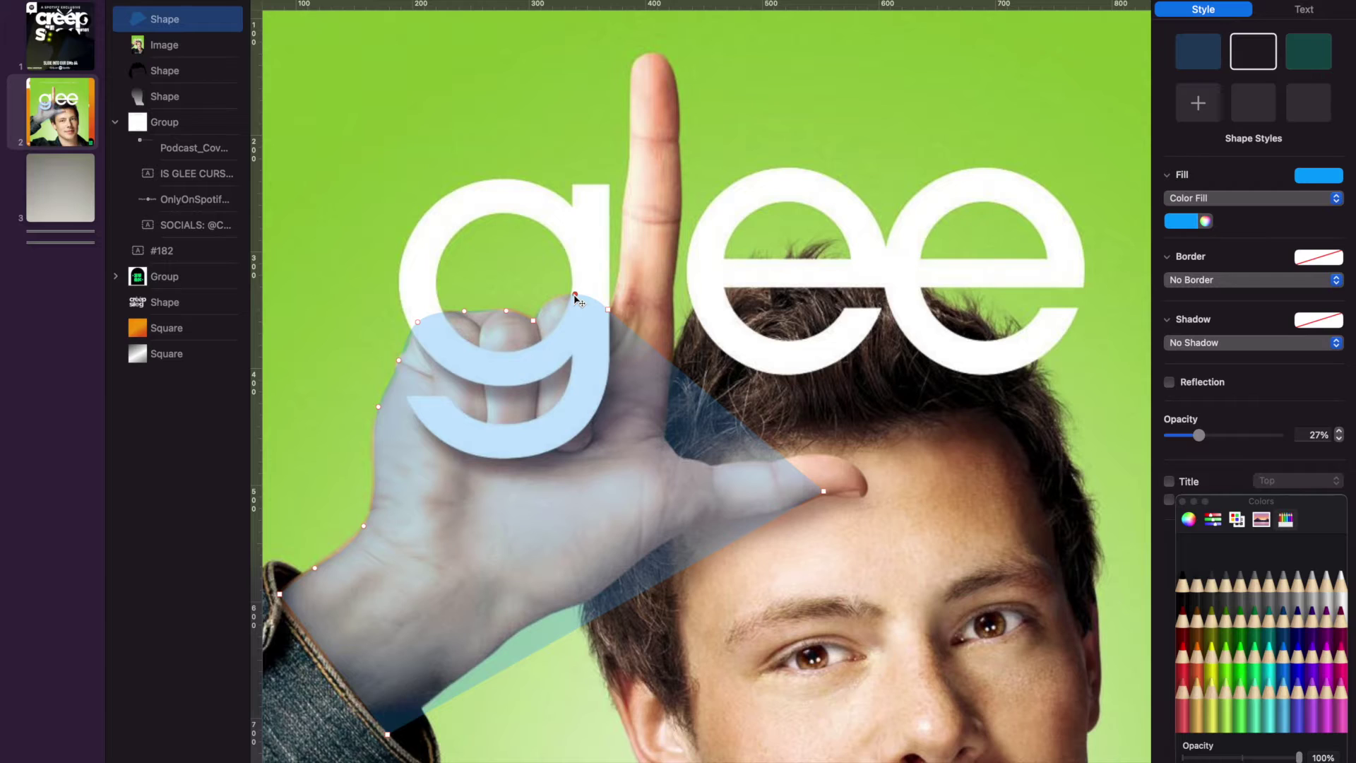
# Step: Trace both sides and the tip of the raised index finger down to the crook of the thumb
pyautogui.moveTo(719, 404); pyautogui.dragTo(632, 69)
pyautogui.moveTo(624, 195); pyautogui.dragTo(629, 165)
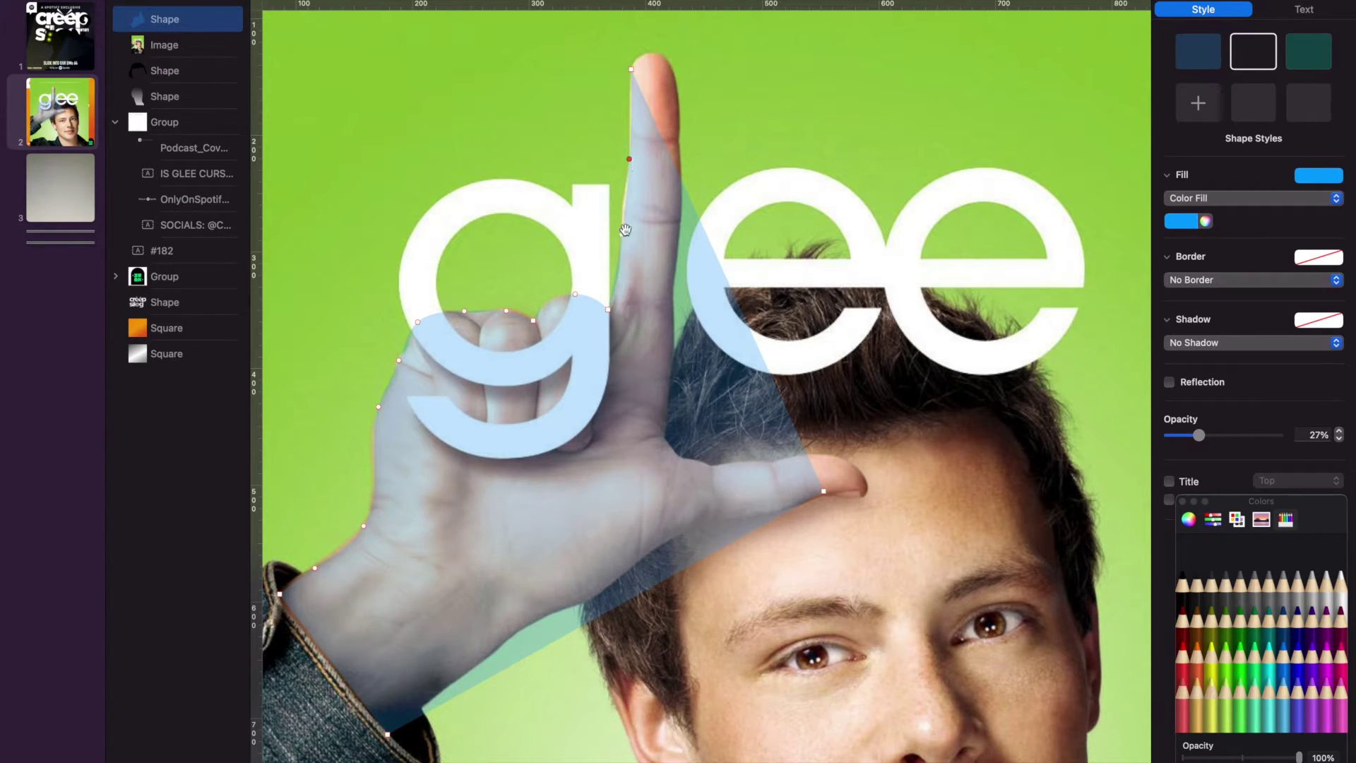
pyautogui.moveTo(635, 116); pyautogui.dragTo(631, 110)
pyautogui.moveTo(730, 283); pyautogui.dragTo(669, 444)
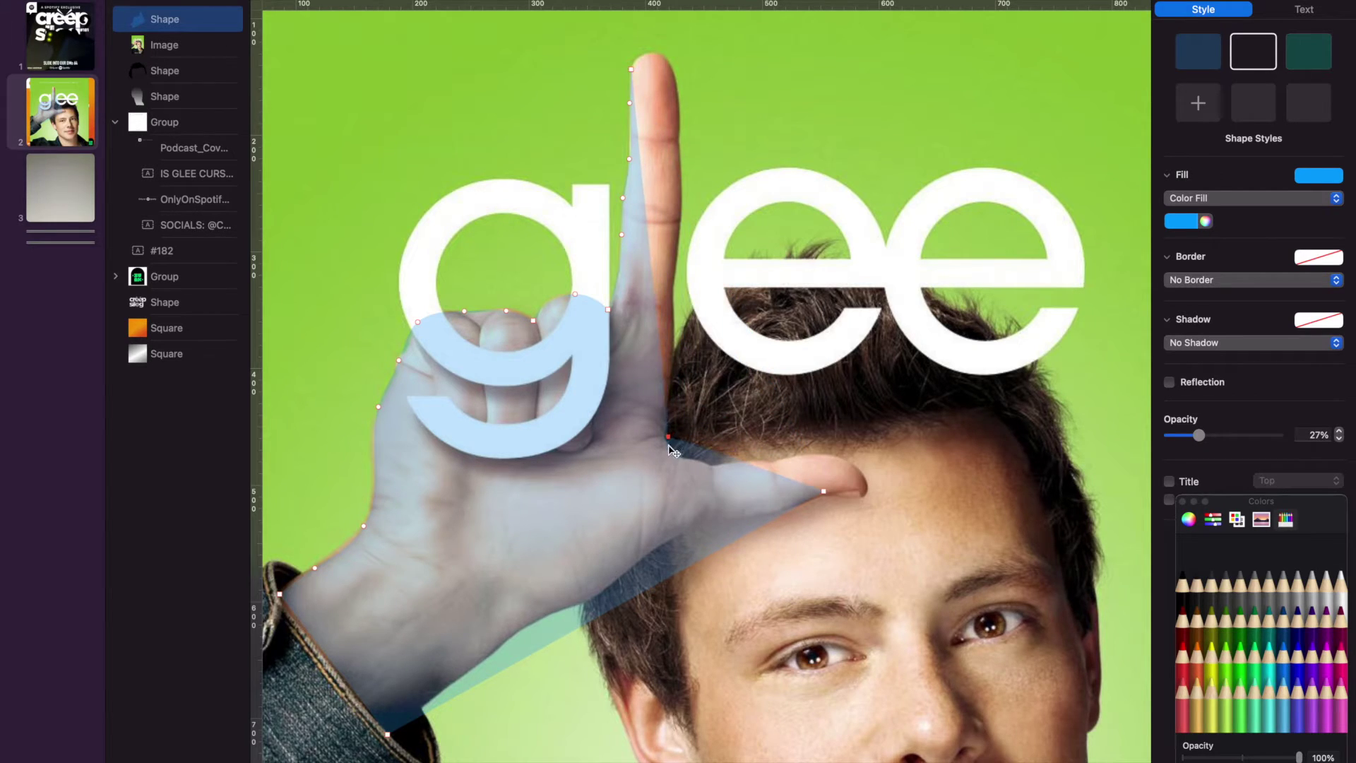
pyautogui.moveTo(650, 255); pyautogui.dragTo(682, 144)
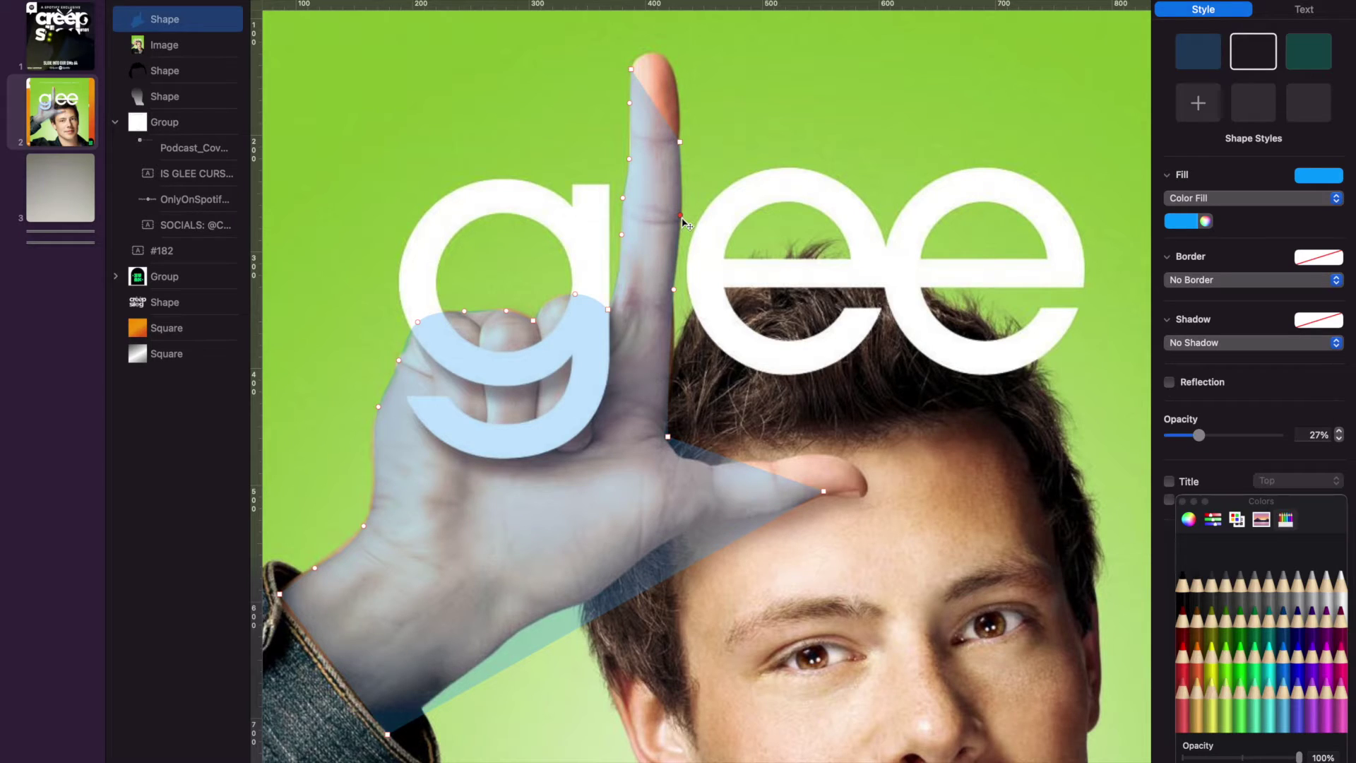
pyautogui.click(672, 347)
pyautogui.moveTo(655, 106); pyautogui.dragTo(678, 92)
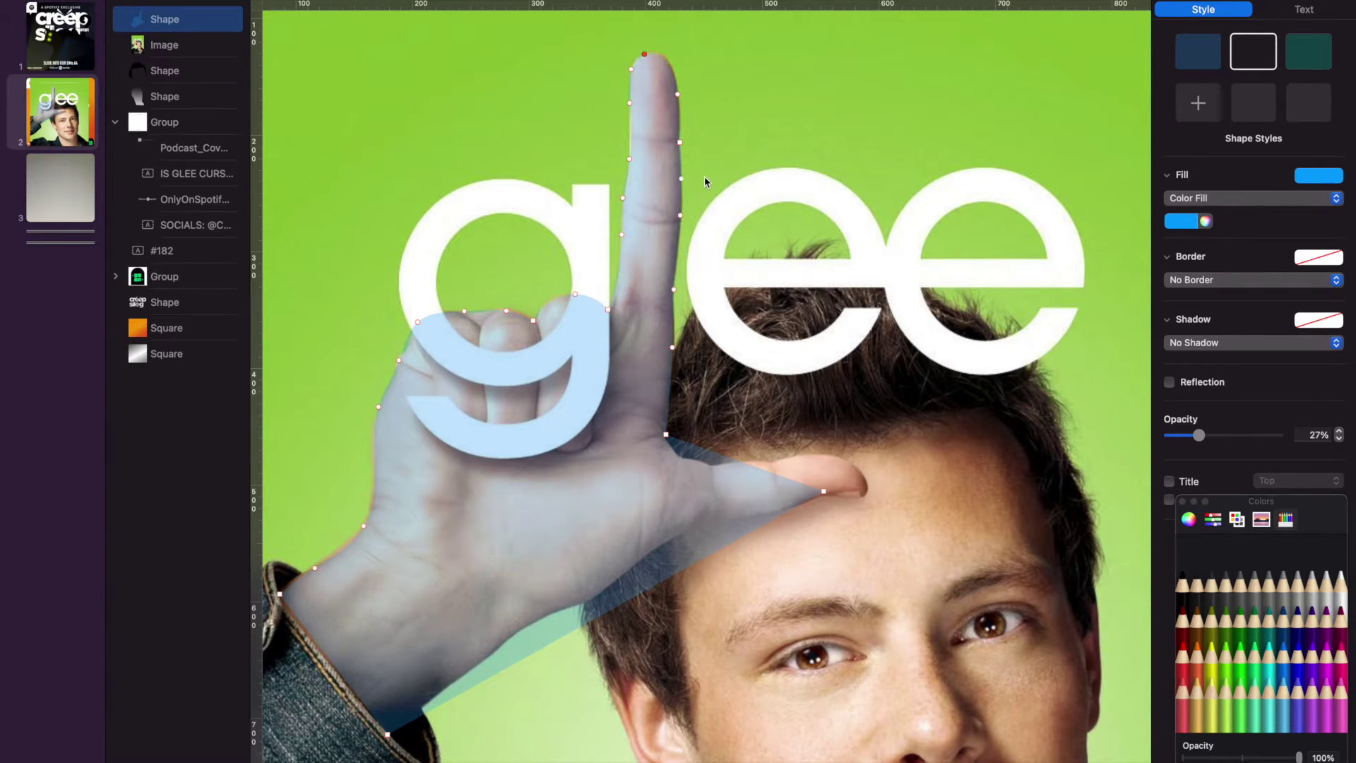
# Step: Trace the hand shape along the thumb's upper edge from the crook and around its tip
pyautogui.scroll(-1, 705, 178)
pyautogui.hscroll(1, 705, 178)
pyautogui.moveTo(717, 442); pyautogui.dragTo(653, 438)
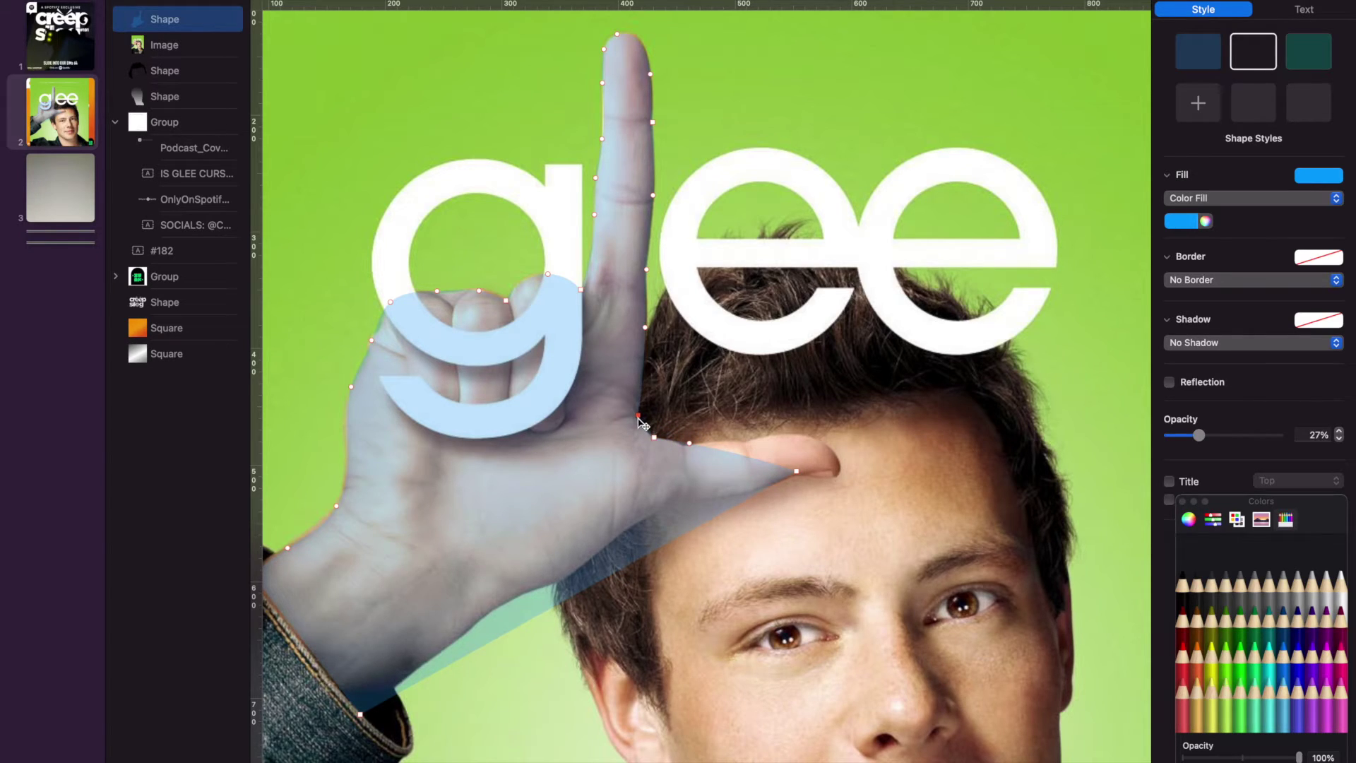
pyautogui.click(671, 439)
pyautogui.moveTo(689, 443); pyautogui.dragTo(687, 447)
pyautogui.click(671, 442)
pyautogui.click(688, 447)
pyautogui.moveTo(741, 460); pyautogui.dragTo(817, 478)
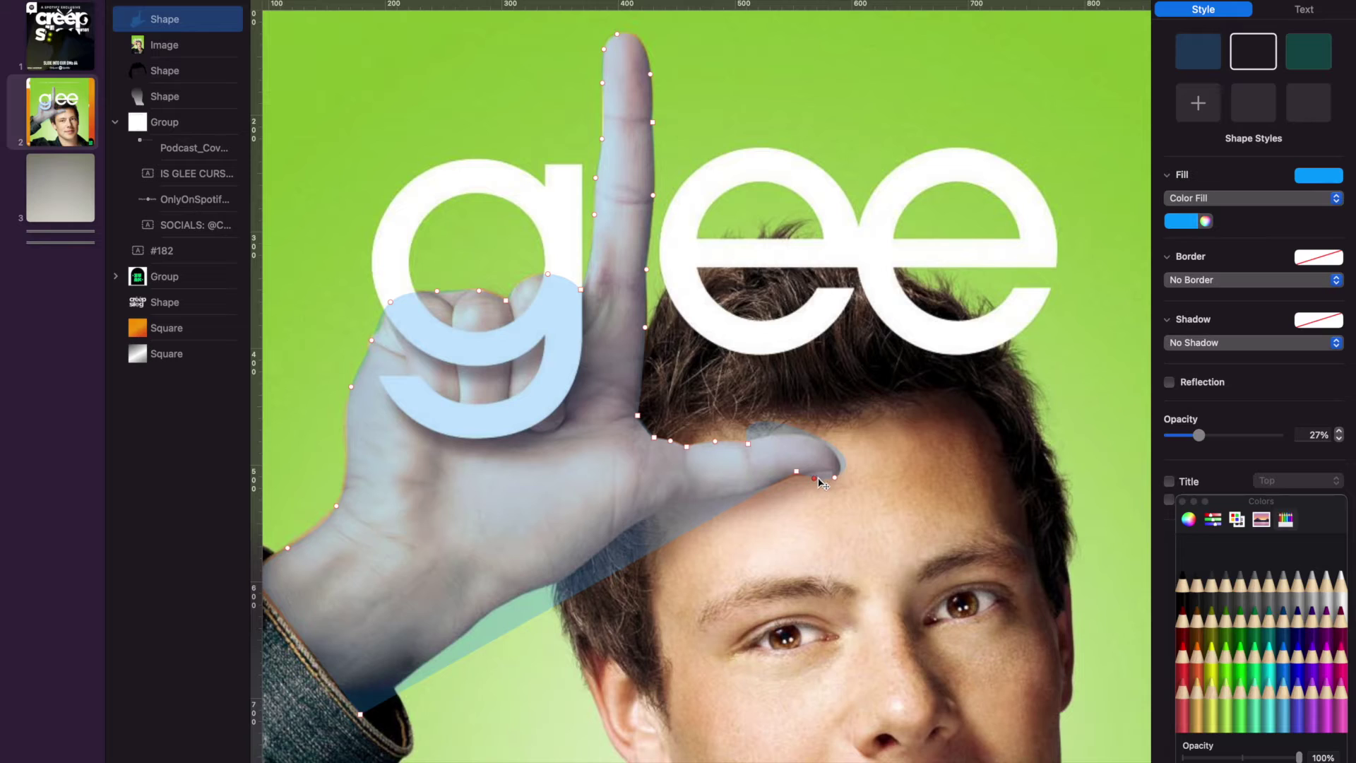
pyautogui.moveTo(805, 433); pyautogui.dragTo(771, 436)
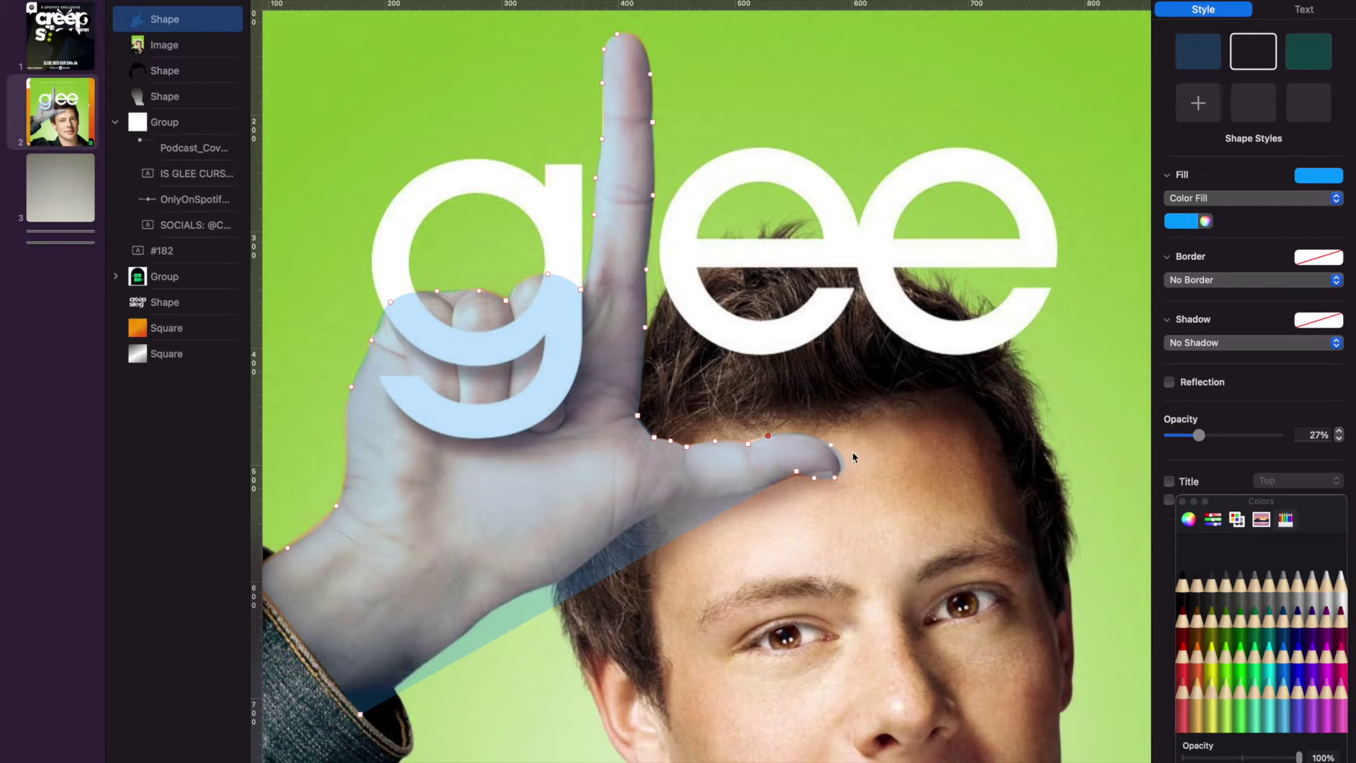
# Step: Fit the hand shape to the underside of the thumb and the lower palm edge down to the wrist
pyautogui.moveTo(579, 592); pyautogui.dragTo(563, 582)
pyautogui.moveTo(679, 527); pyautogui.dragTo(650, 512)
pyautogui.click(669, 504)
pyautogui.click(735, 495)
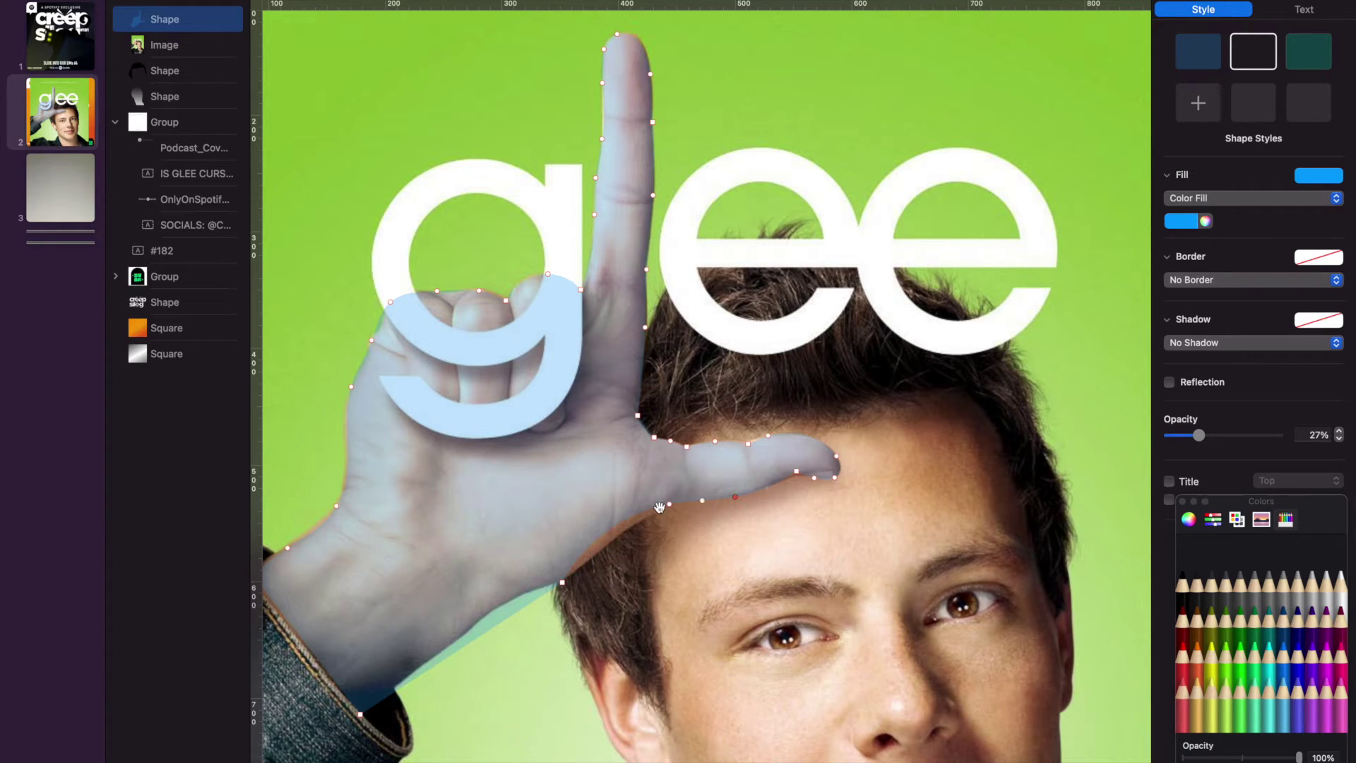
pyautogui.moveTo(710, 497); pyautogui.dragTo(614, 548)
pyautogui.moveTo(462, 648); pyautogui.dragTo(503, 609)
# Step: Give the hand shape an advanced gradient fill and set its opacity to 100%
pyautogui.press('super+0')
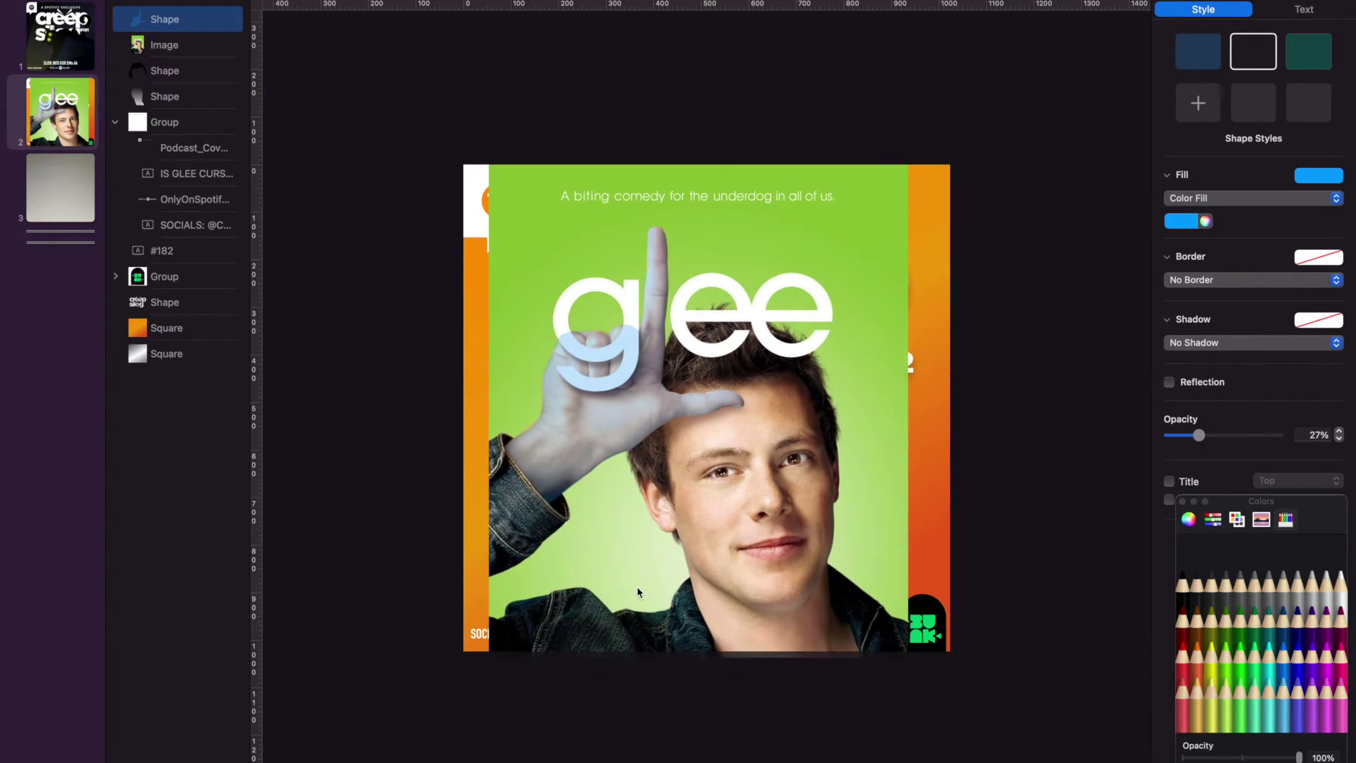
pyautogui.click(1237, 197)
pyautogui.click(1237, 230)
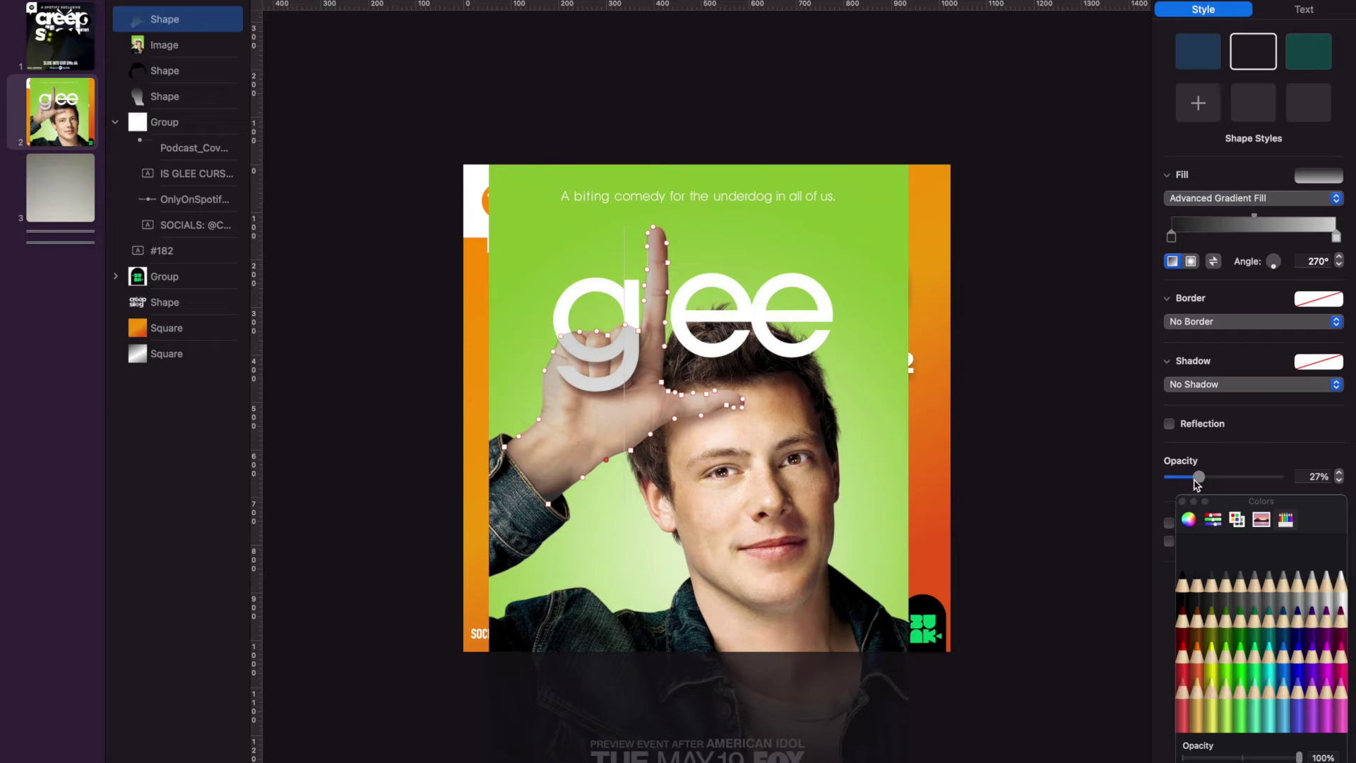
pyautogui.moveTo(1198, 481); pyautogui.dragTo(1281, 480)
# Step: Compare the silhouette with the poster by bringing the image layer to the front, then place it beneath the hand, hair and face shapes
pyautogui.click(198, 47)
pyautogui.moveTo(200, 48); pyautogui.dragTo(177, 6)
pyautogui.press('super+z')
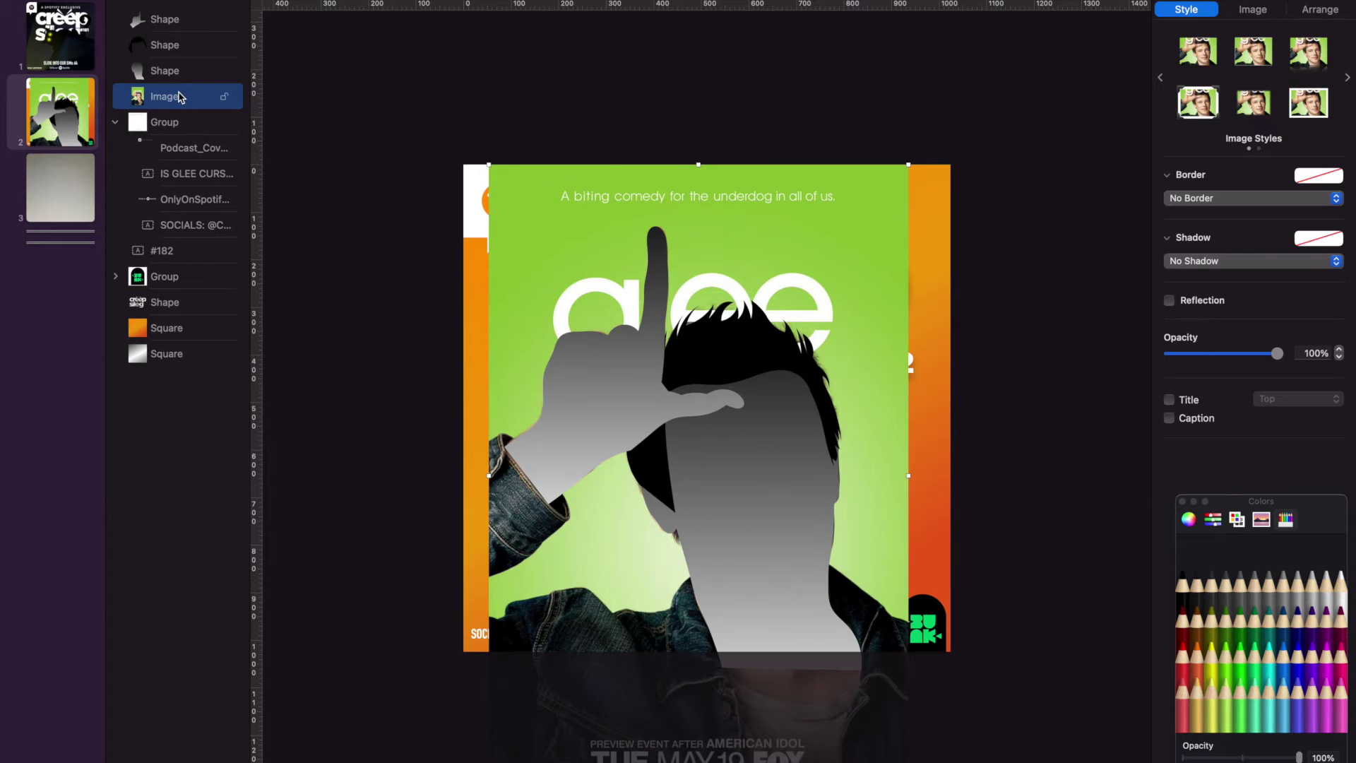
pyautogui.moveTo(179, 93); pyautogui.dragTo(173, 10)
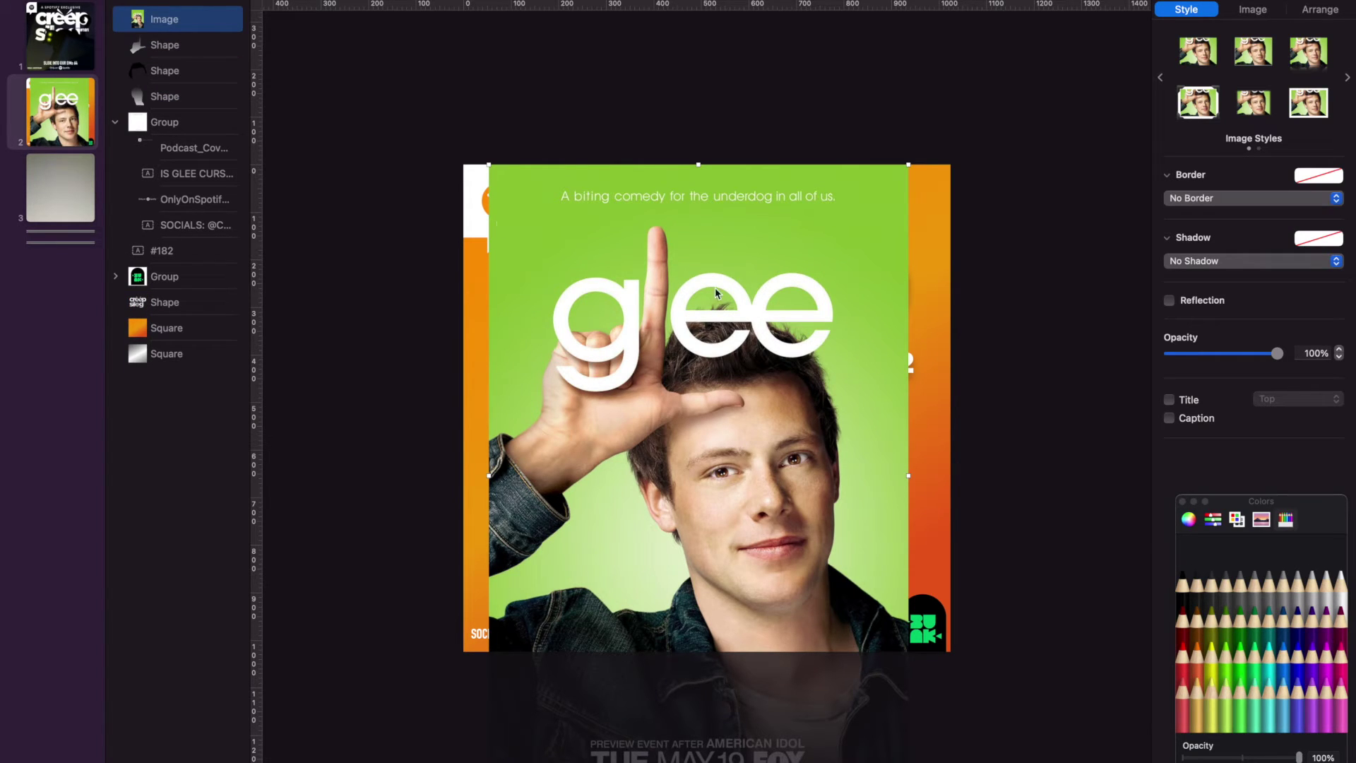
pyautogui.moveTo(191, 19); pyautogui.dragTo(185, 99)
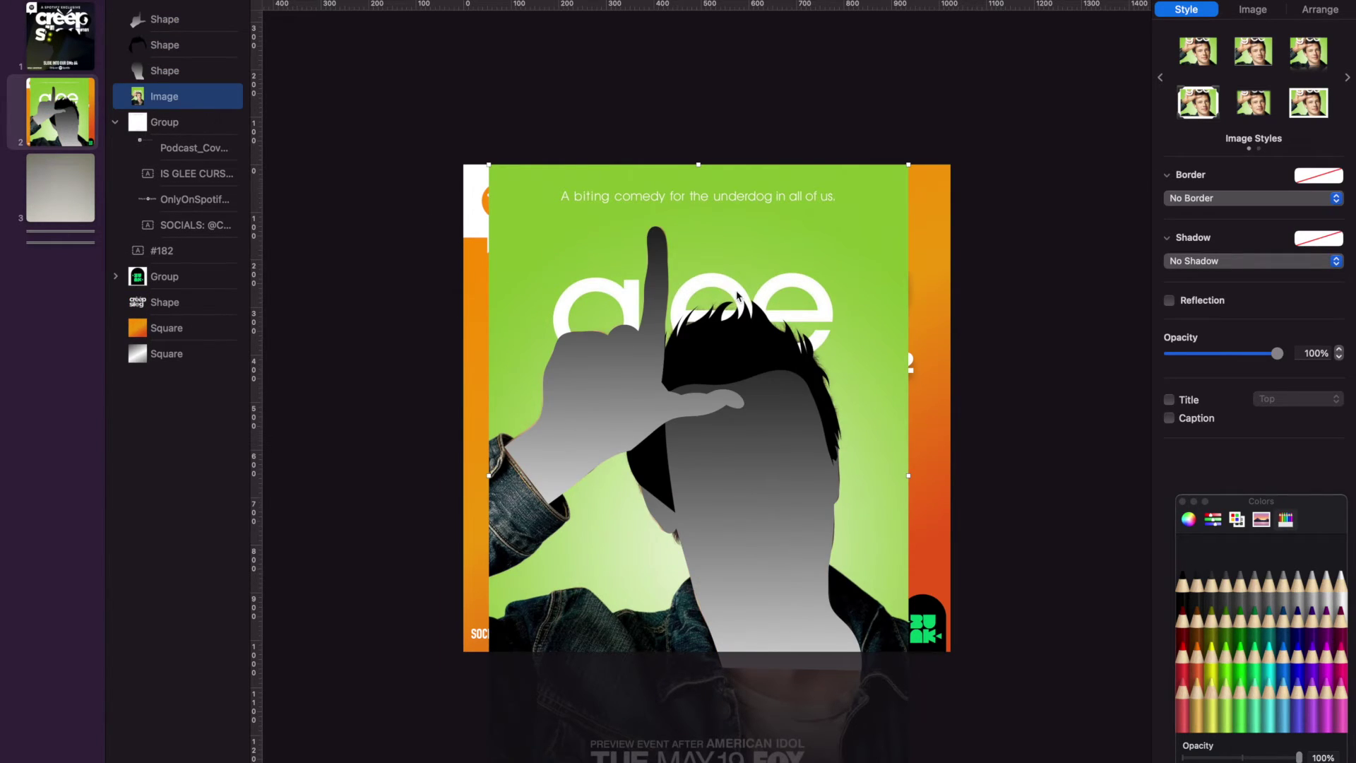
# Step: Make the hair shape editable and pull the inner edge of the sideburn below the thumb into jagged, pointed strands
pyautogui.press('shift+super+period')
pyautogui.click(164, 45)
pyautogui.rightClick(188, 47)
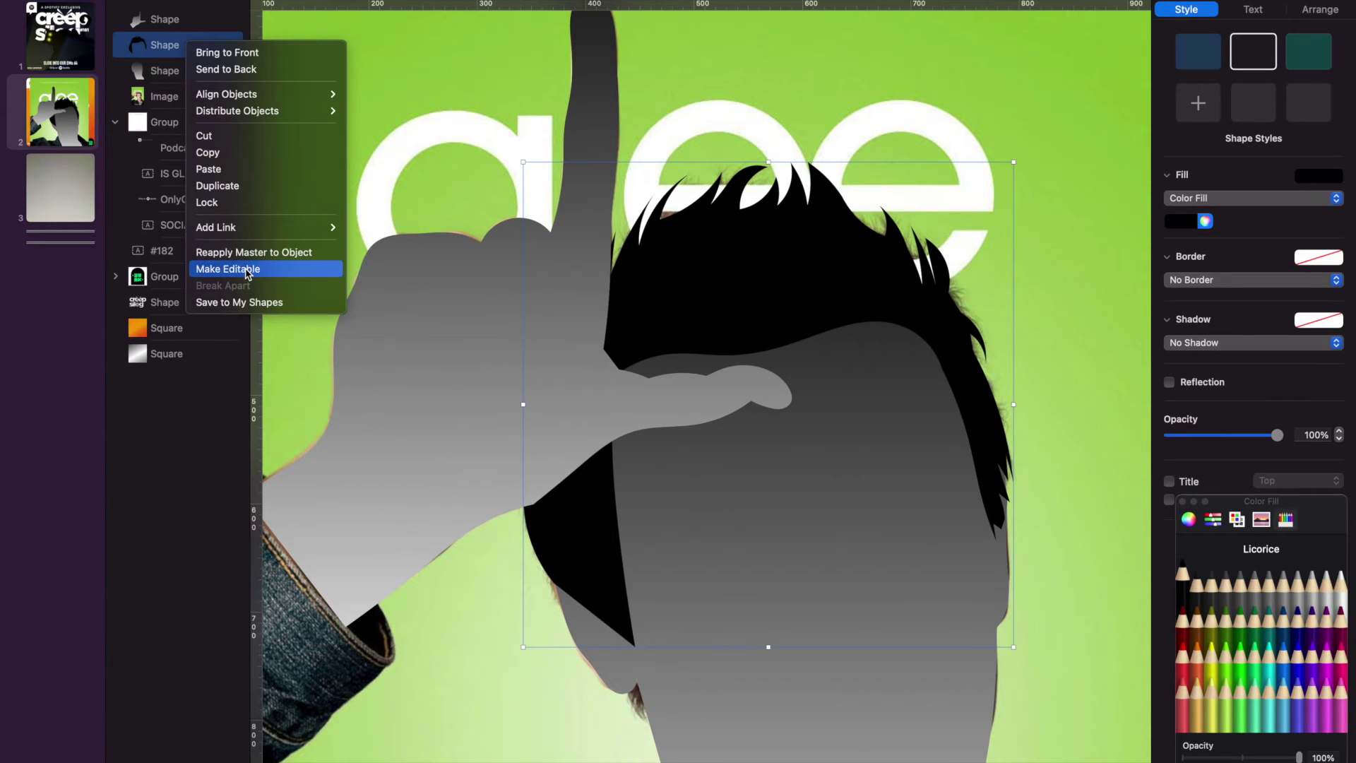
pyautogui.click(228, 269)
pyautogui.moveTo(613, 447); pyautogui.dragTo(606, 434)
pyautogui.doubleClick(615, 499)
pyautogui.moveTo(616, 499); pyautogui.dragTo(626, 540)
pyautogui.click(620, 570)
pyautogui.moveTo(627, 607); pyautogui.dragTo(618, 567)
pyautogui.click(620, 589)
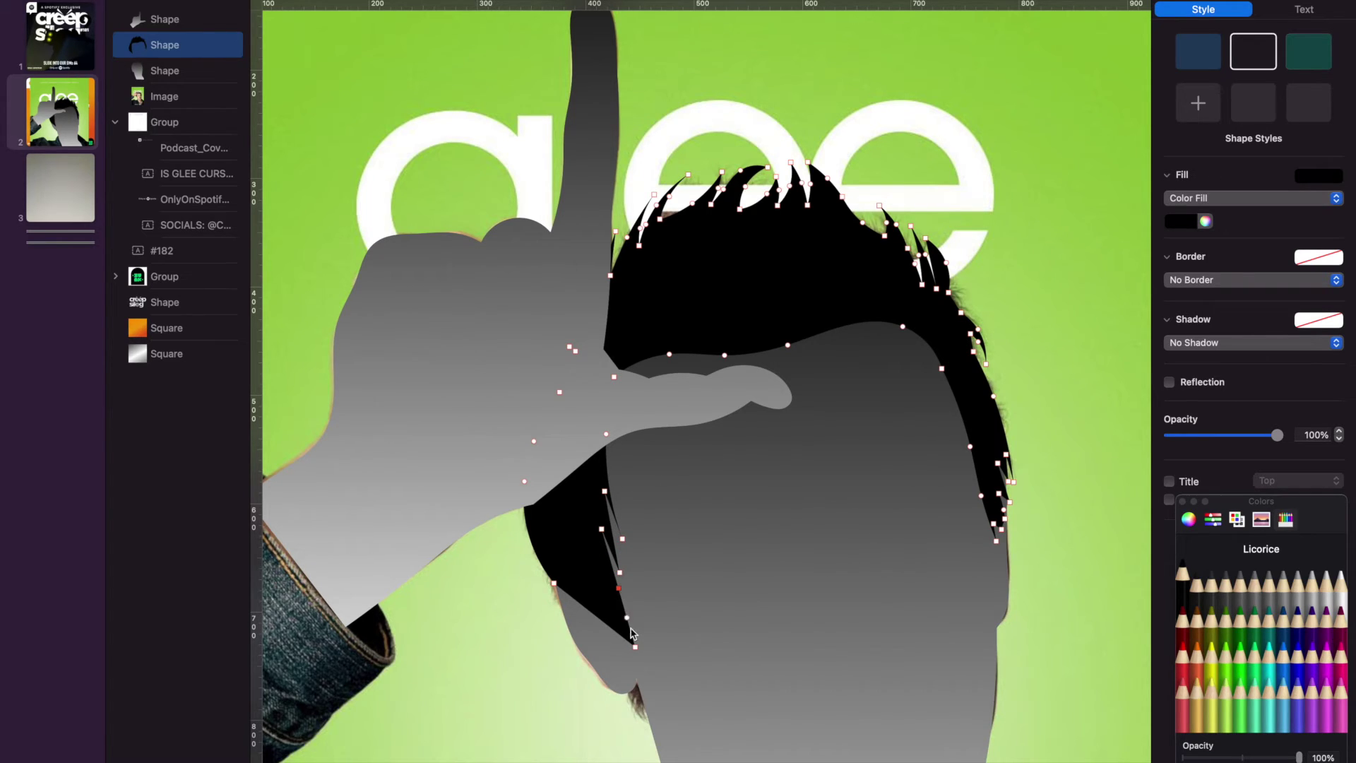
pyautogui.moveTo(627, 619); pyautogui.dragTo(590, 543)
pyautogui.moveTo(612, 594); pyautogui.dragTo(612, 596)
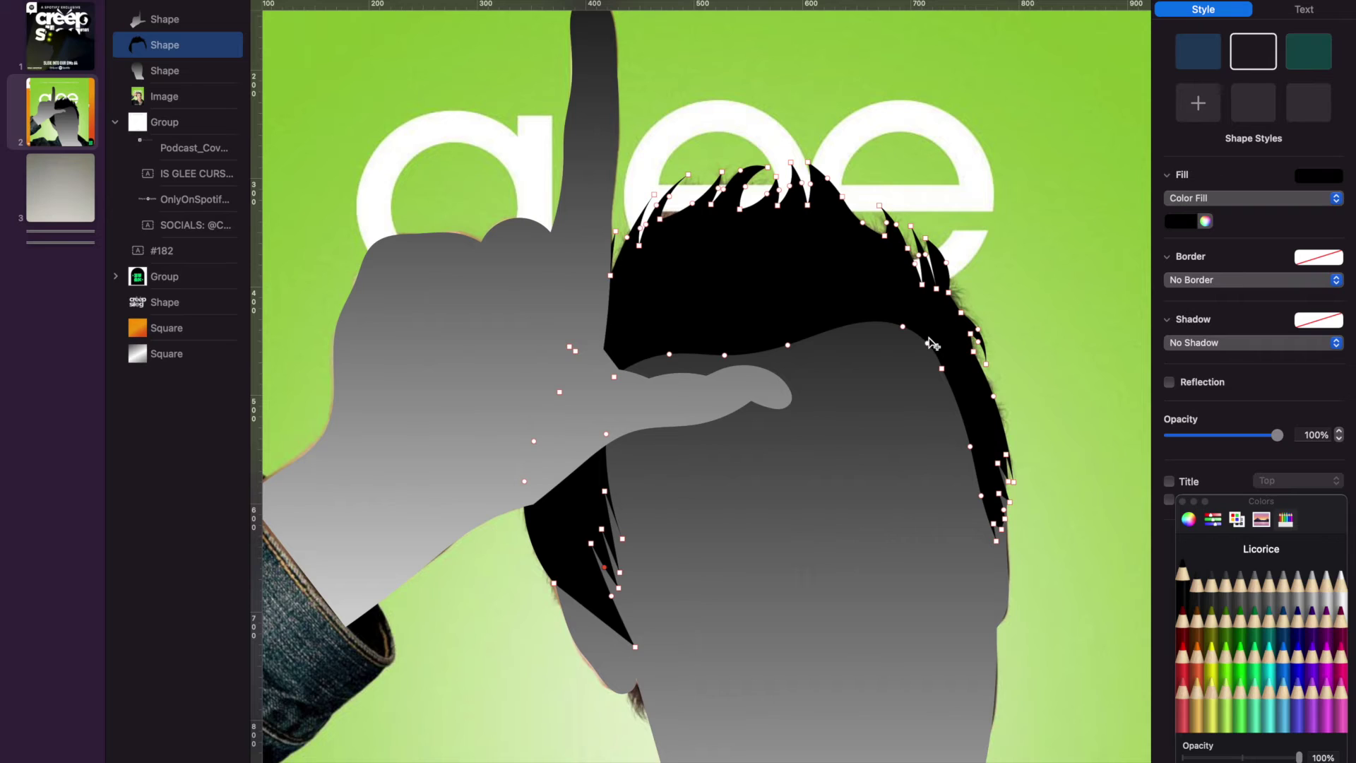
# Step: Add a thin pointed strand to the inner hairline on the side of the face away from the hand
pyautogui.click(970, 447)
pyautogui.moveTo(961, 416); pyautogui.dragTo(971, 480)
pyautogui.hscroll(-1, 622, 453)
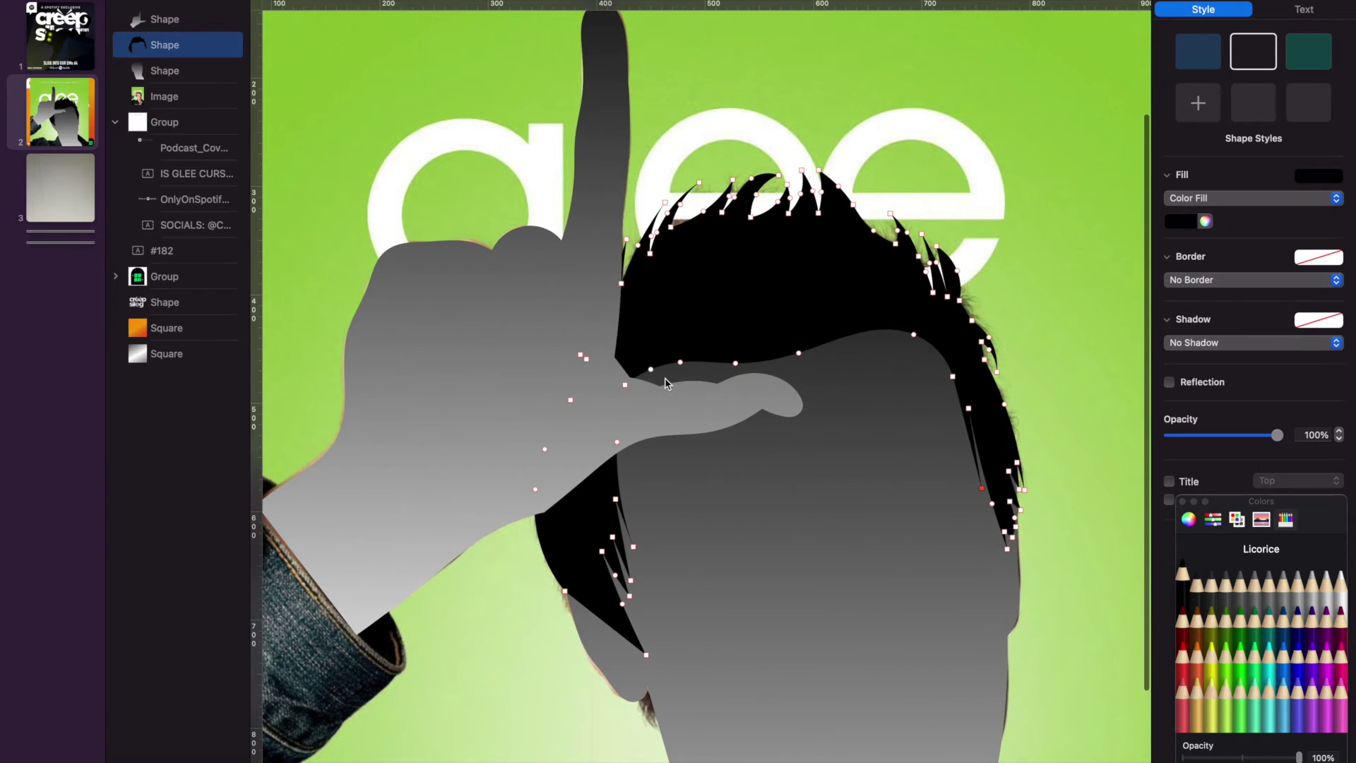
# Step: Shape the sideburn's outer edge below the hand into pointed strands, undoing the unwanted point edits
pyautogui.scroll(-1, 553, 512)
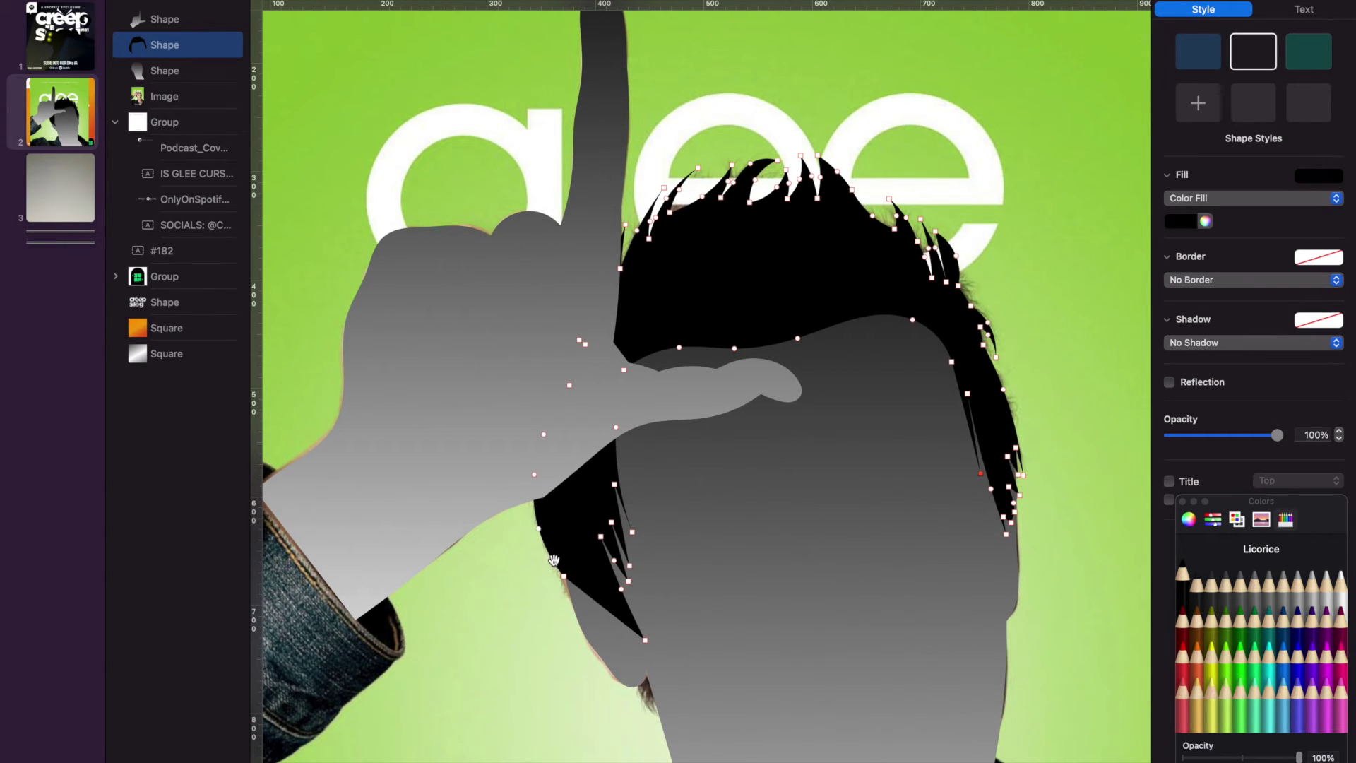
pyautogui.doubleClick(538, 528)
pyautogui.moveTo(552, 554)
pyautogui.mouseDown()
pyautogui.moveTo(550, 491)
pyautogui.moveTo(559, 565)
pyautogui.moveTo(541, 566)
pyautogui.mouseUp()
pyautogui.doubleClick(564, 577)
pyautogui.press('super+z')
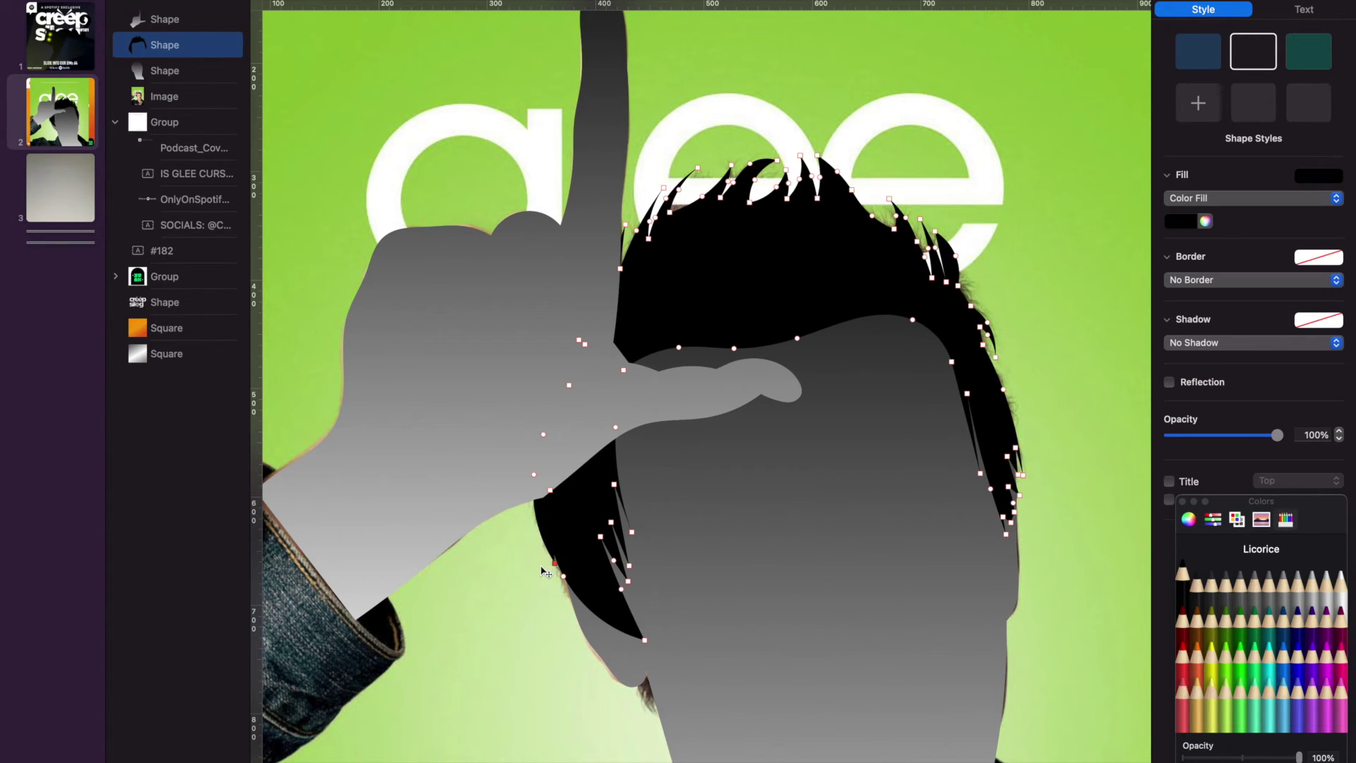
pyautogui.press('super+z')
pyautogui.press('super+z')
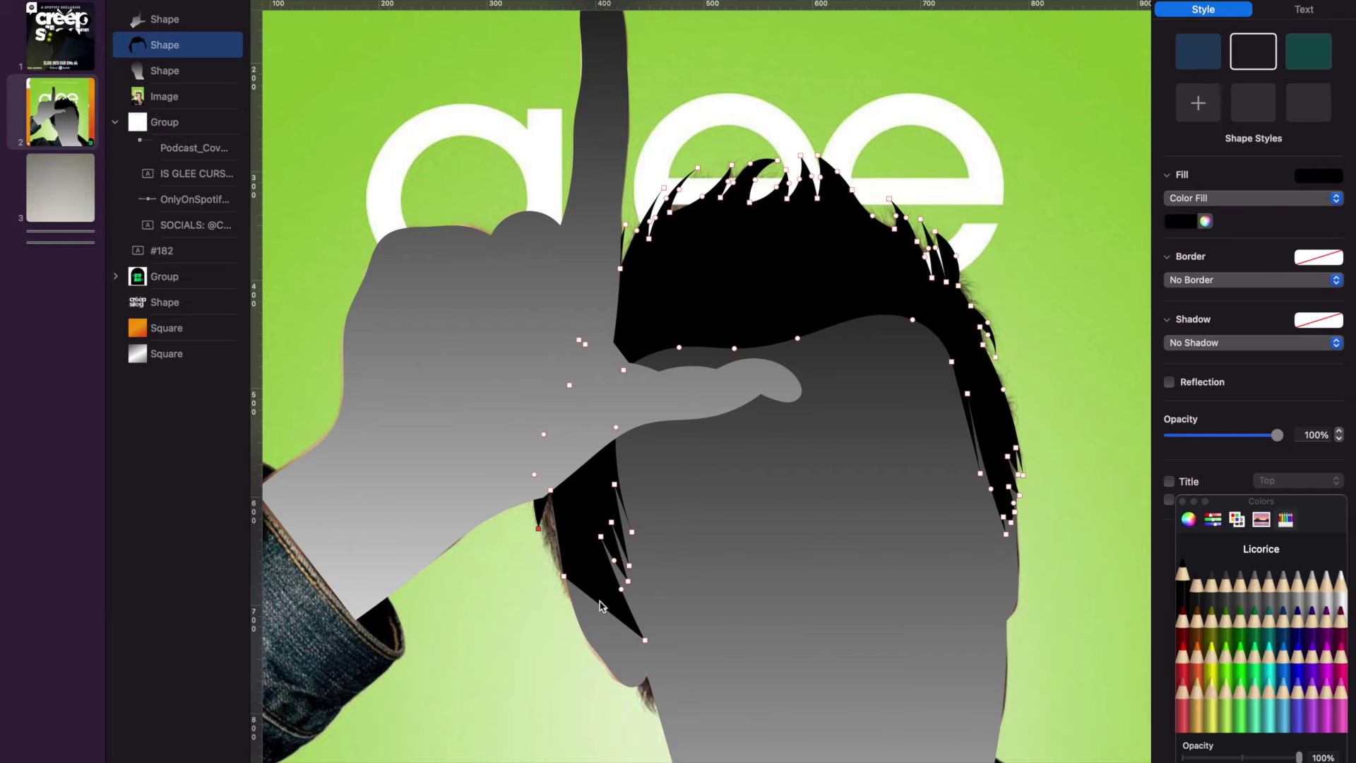
pyautogui.moveTo(606, 612); pyautogui.dragTo(563, 591)
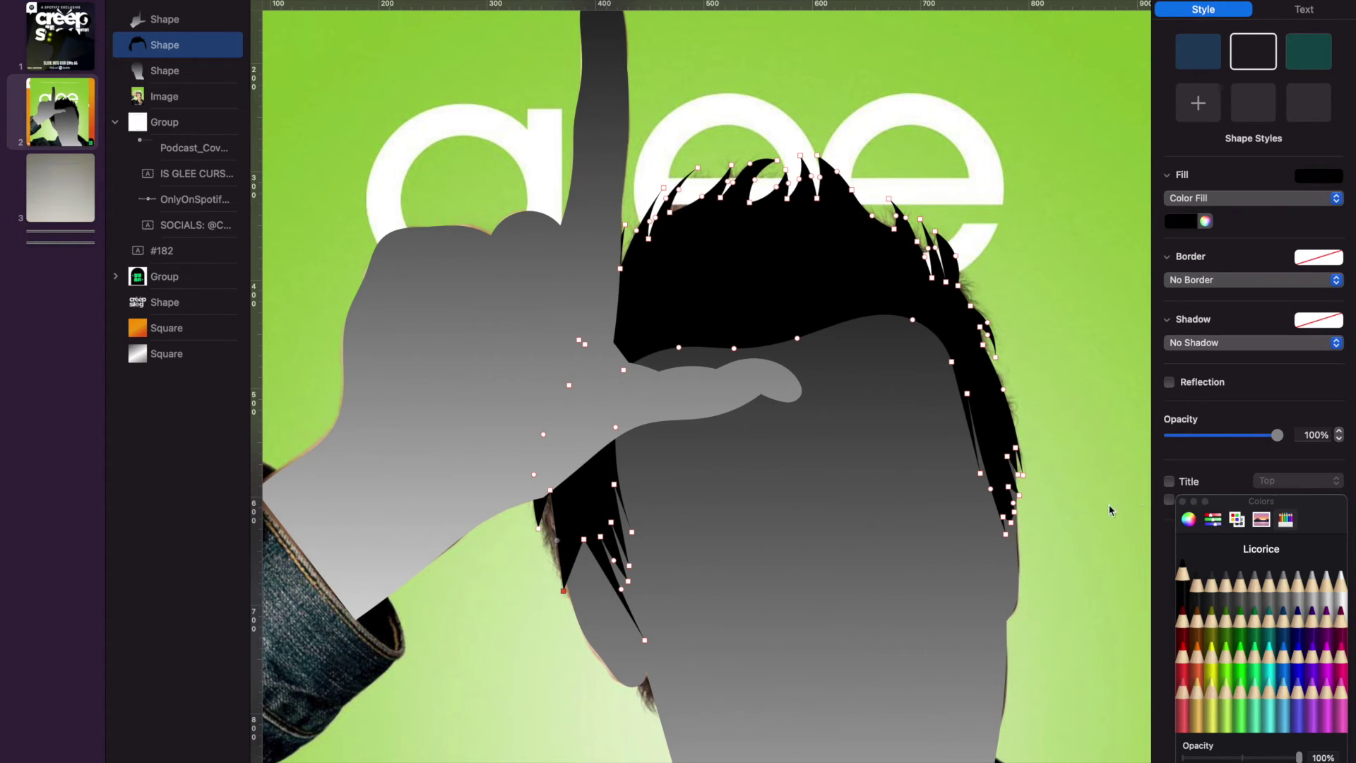
# Step: Move the poster image between the hair and face shapes and set the hair shape's opacity to 100%
pyautogui.moveTo(1278, 437); pyautogui.dragTo(1234, 435)
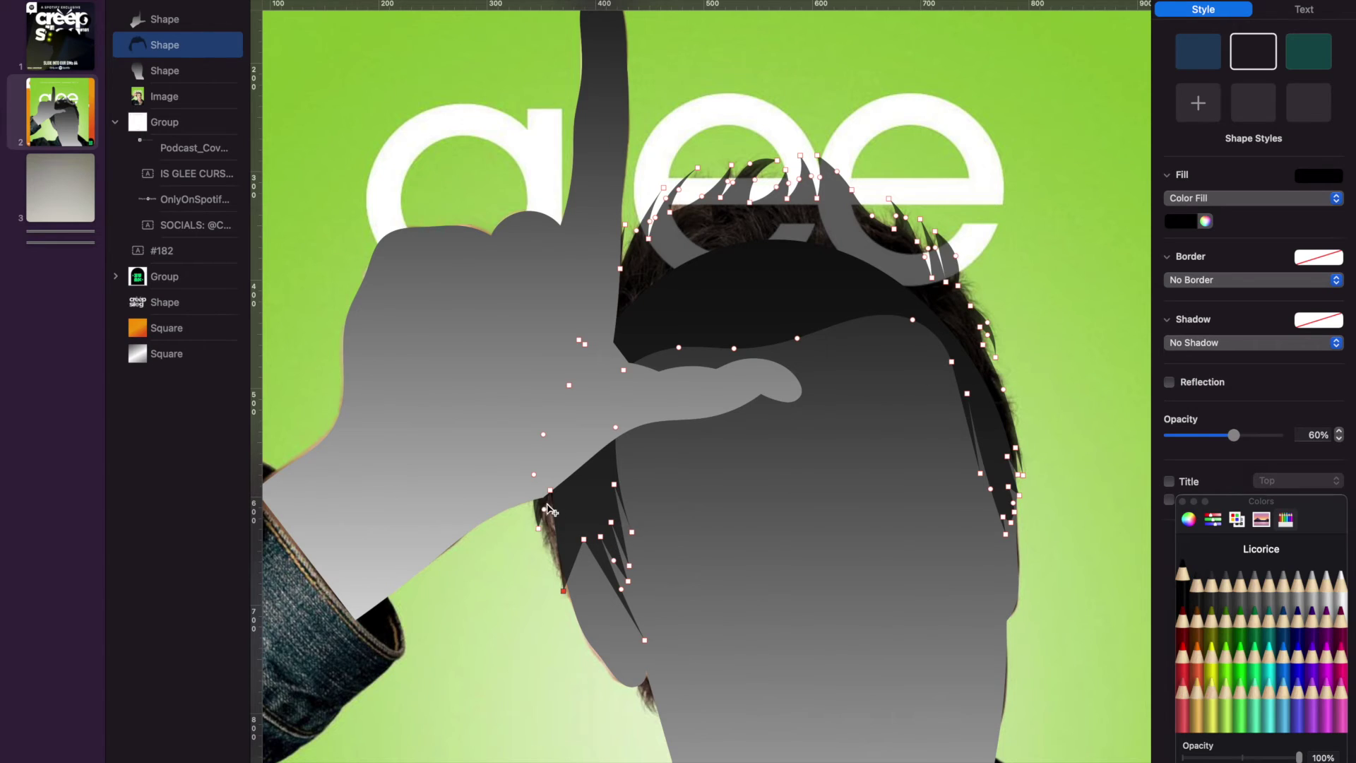
pyautogui.click(771, 335)
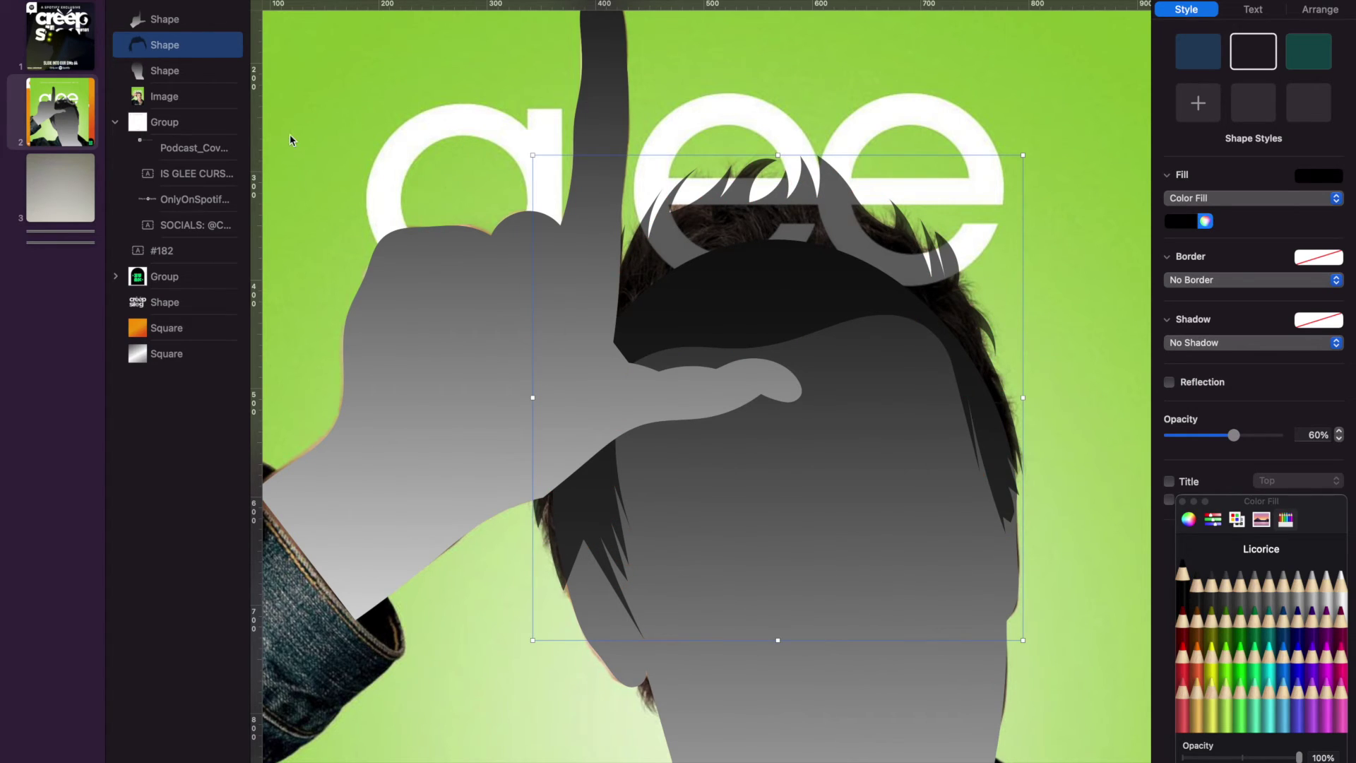
pyautogui.click(185, 99)
pyautogui.moveTo(151, 96); pyautogui.dragTo(151, 68)
pyautogui.click(164, 49)
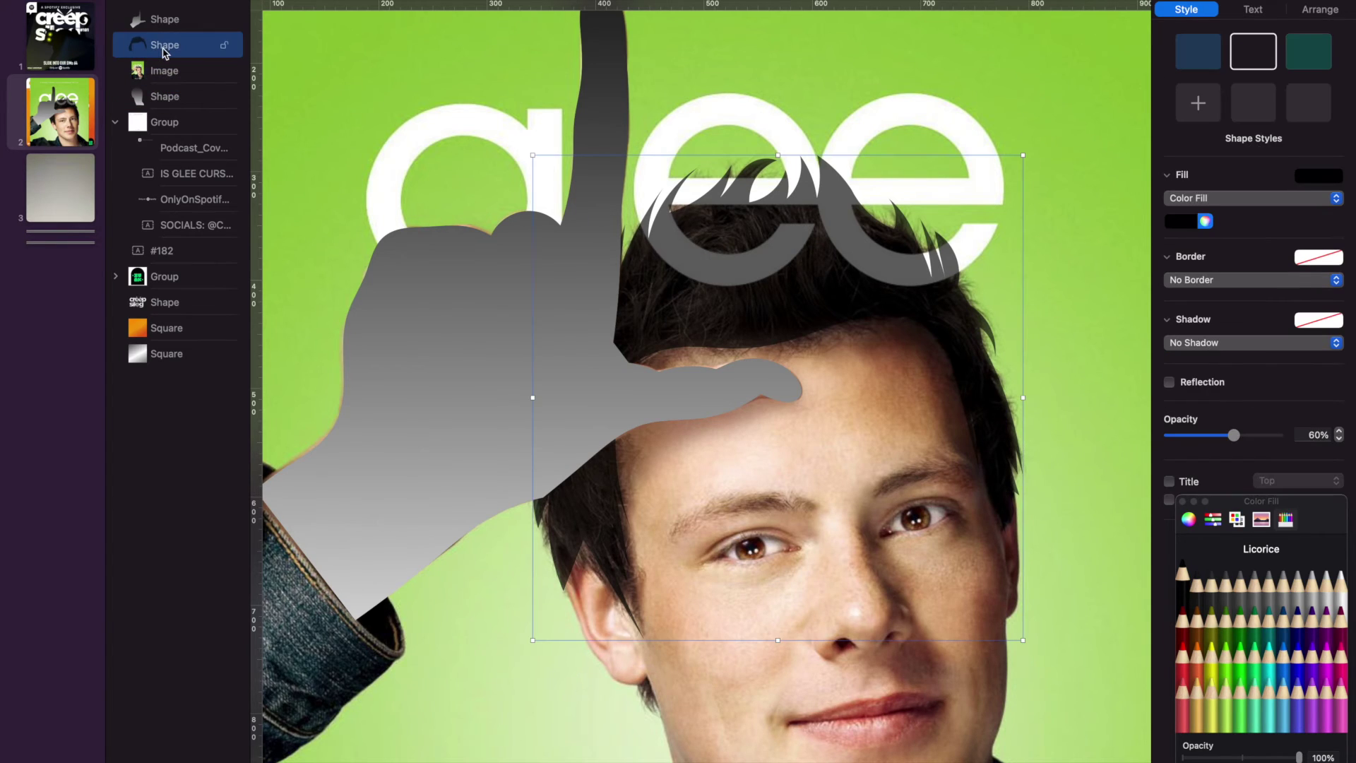
pyautogui.moveTo(1235, 435); pyautogui.dragTo(1310, 440)
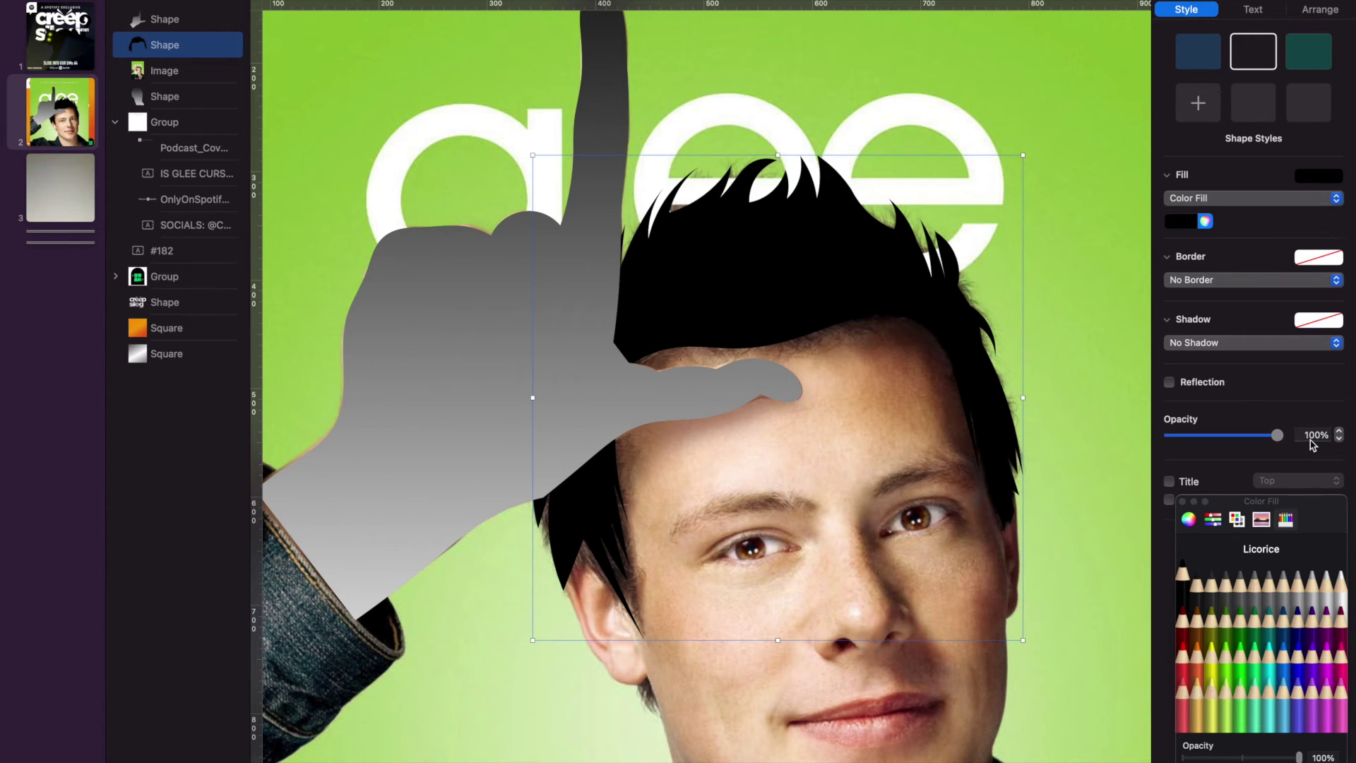
# Step: Make the hair shape editable at 31% opacity and refine the sideburn strands above the ear against the photo
pyautogui.moveTo(1277, 435); pyautogui.dragTo(1204, 435)
pyautogui.rightClick(181, 39)
pyautogui.click(226, 265)
pyautogui.moveTo(572, 567); pyautogui.dragTo(594, 595)
pyautogui.click(572, 533)
pyautogui.press('super+z')
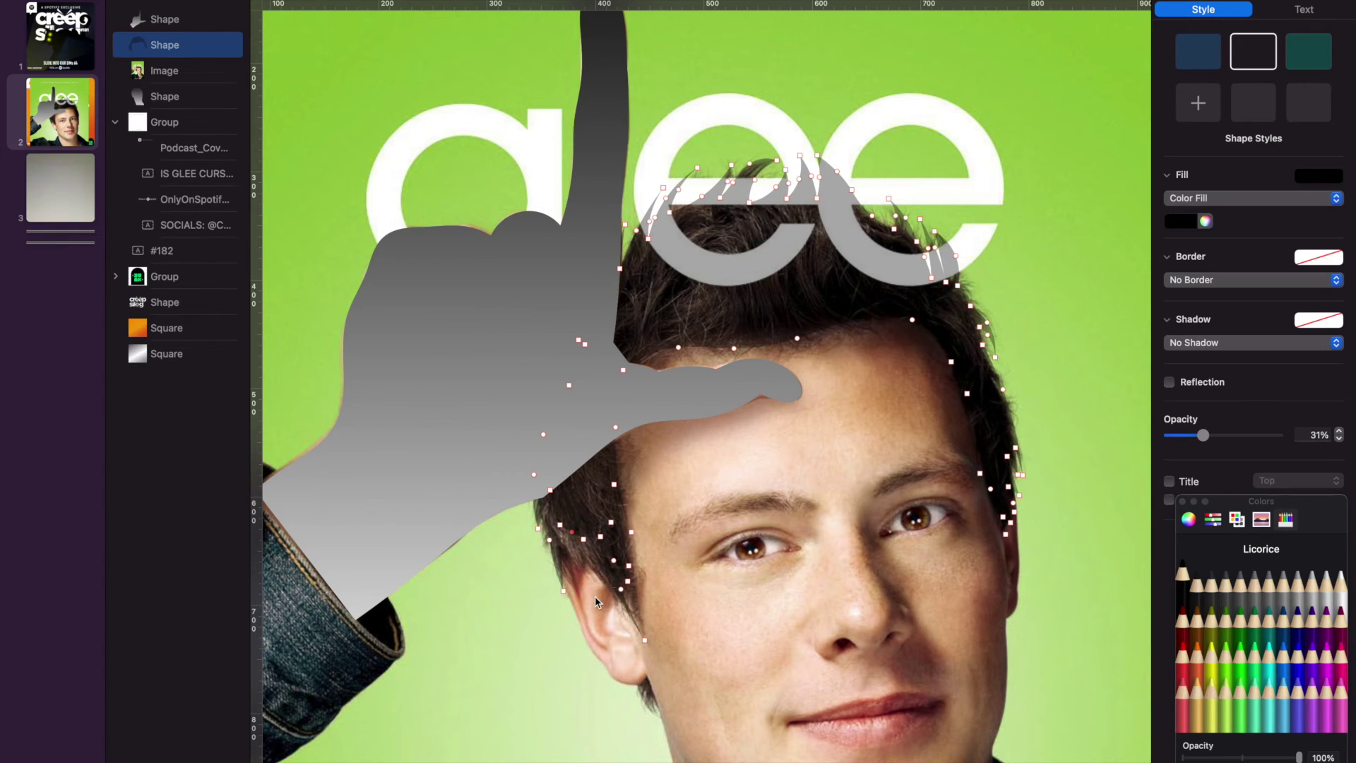
pyautogui.moveTo(573, 534); pyautogui.dragTo(588, 566)
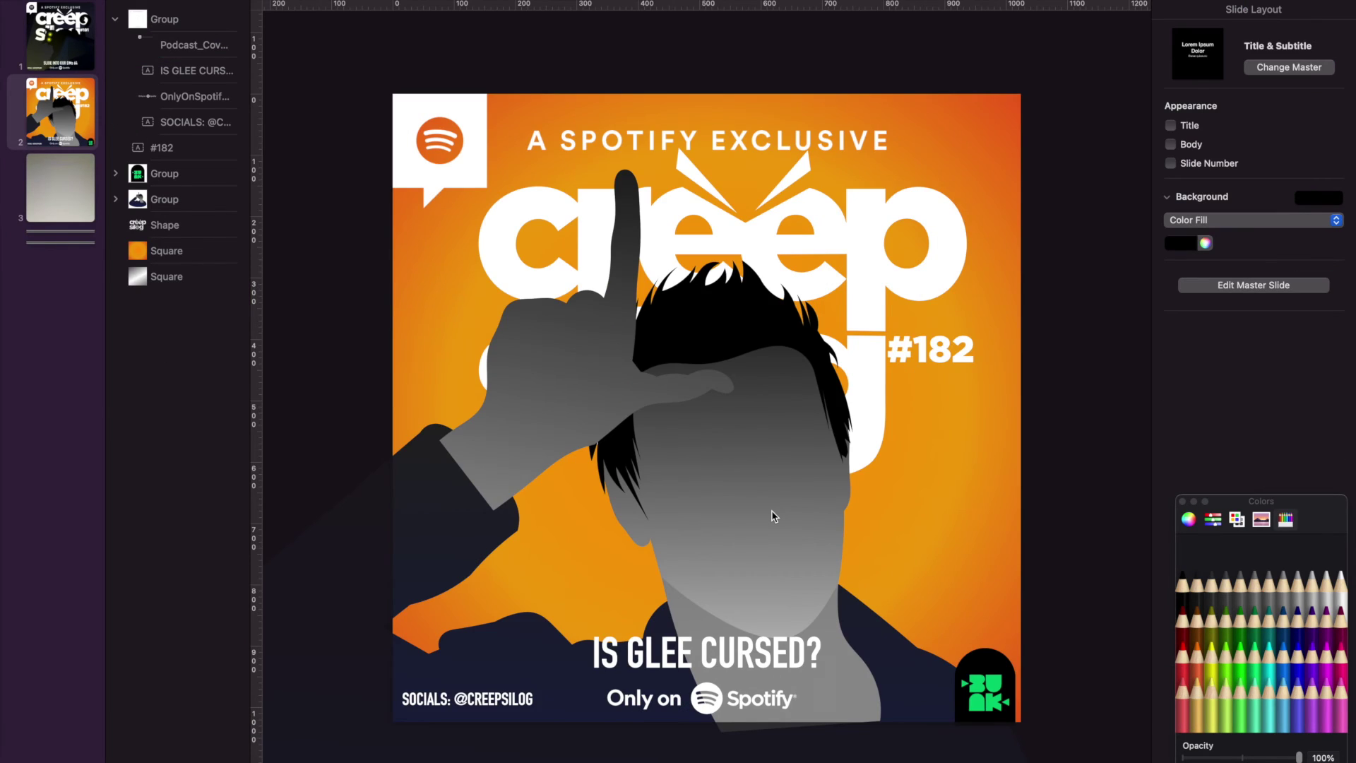
# Step: Expand the silhouette group, set the face gradient's end color to peach F8D0AE, and pull the gradient's lower end up the neck
pyautogui.scroll(2, 771, 510)
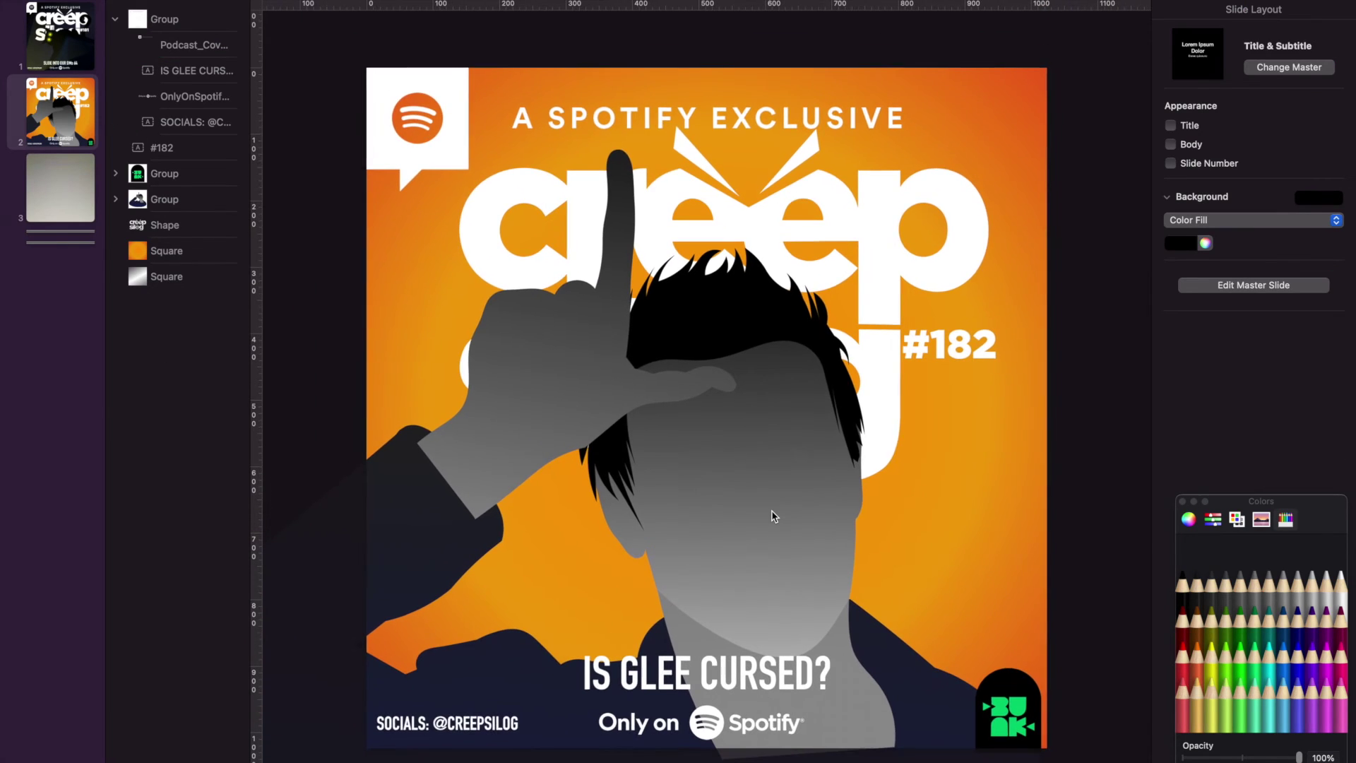
pyautogui.click(115, 20)
pyautogui.click(115, 20)
pyautogui.click(115, 199)
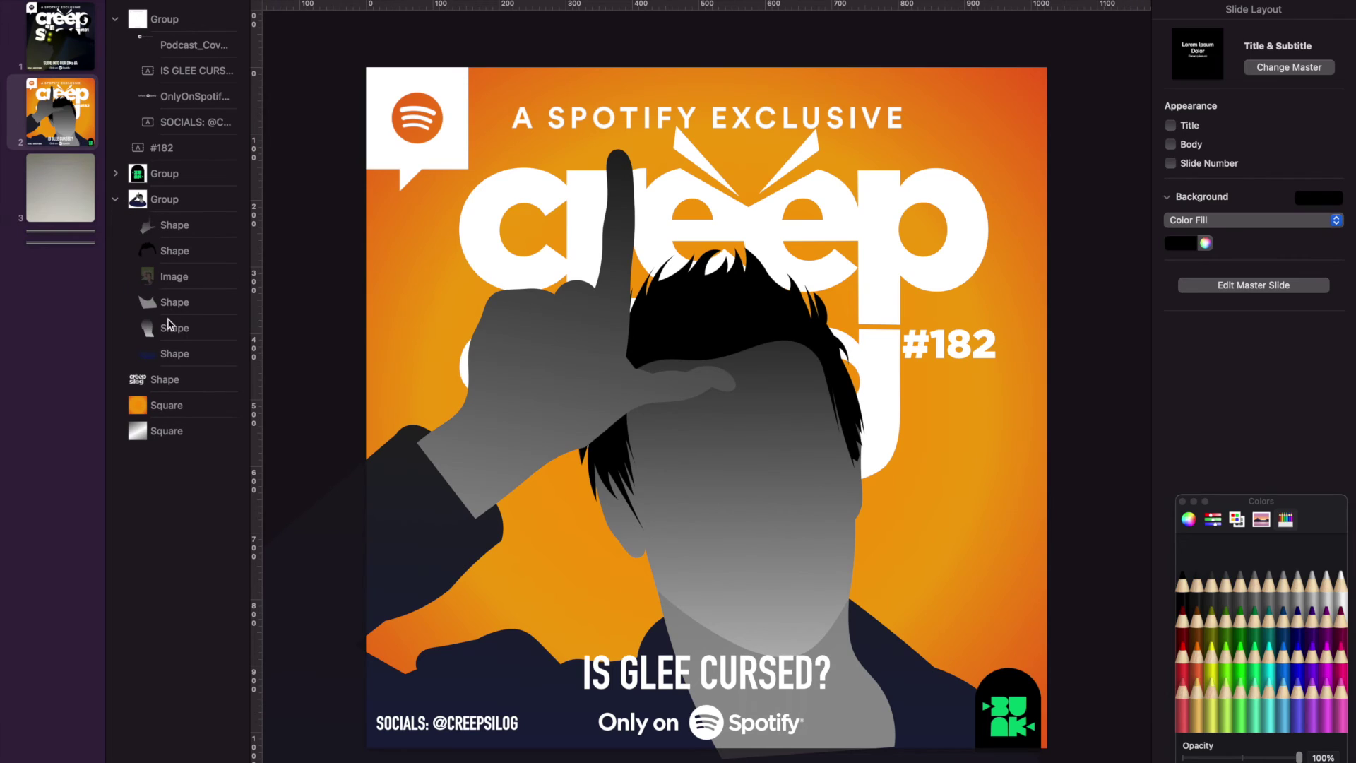
pyautogui.click(174, 328)
pyautogui.click(1336, 237)
pyautogui.click(1196, 688)
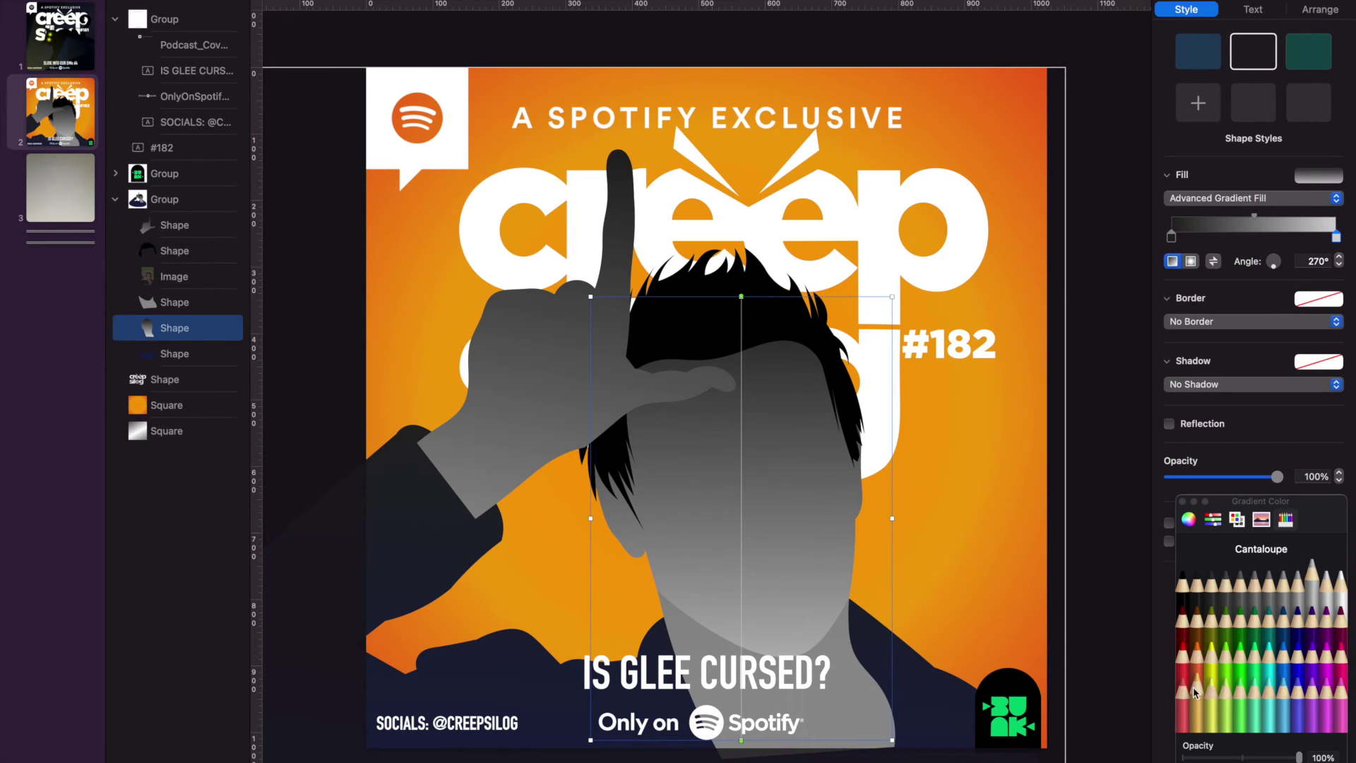
pyautogui.click(1194, 522)
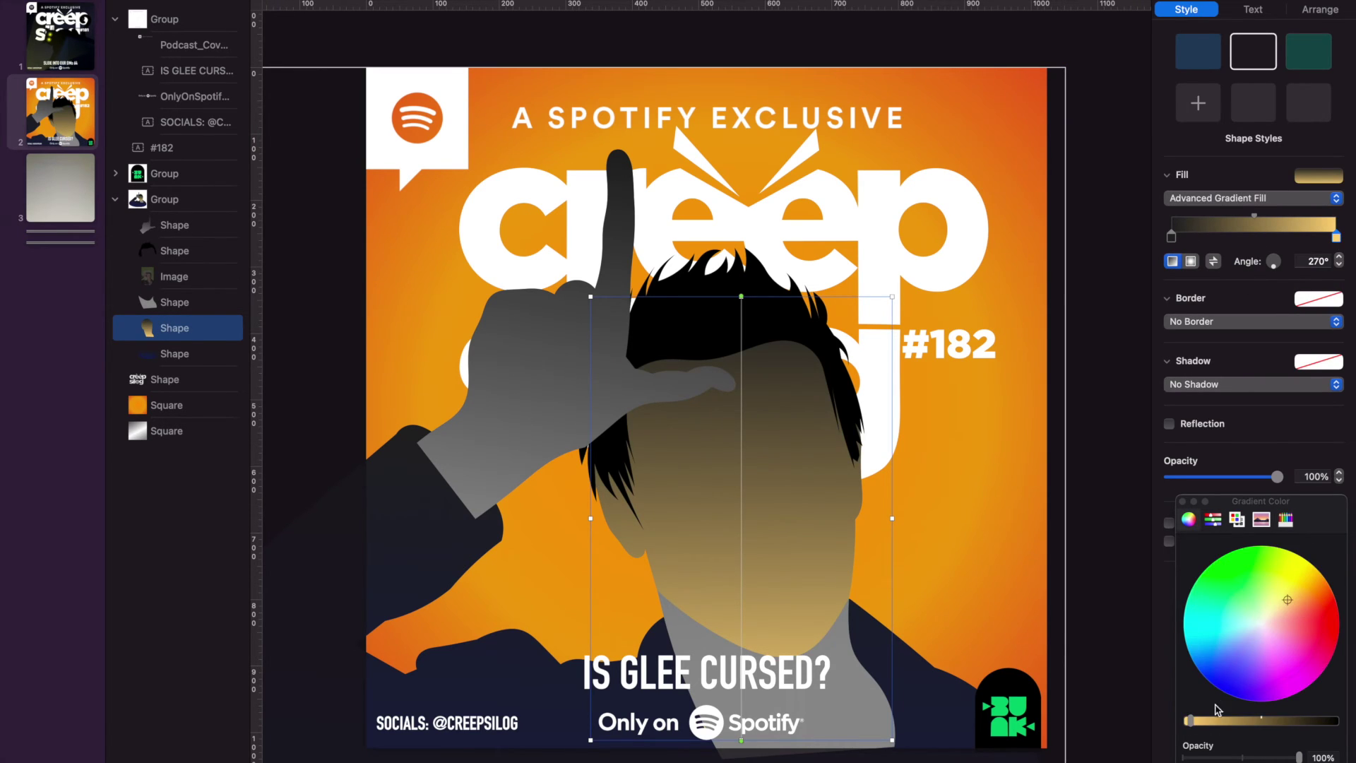
pyautogui.moveTo(1286, 595)
pyautogui.mouseDown()
pyautogui.moveTo(1272, 596)
pyautogui.moveTo(1299, 601)
pyautogui.moveTo(1271, 607)
pyautogui.moveTo(1300, 580)
pyautogui.moveTo(1310, 597)
pyautogui.moveTo(1283, 615)
pyautogui.mouseUp()
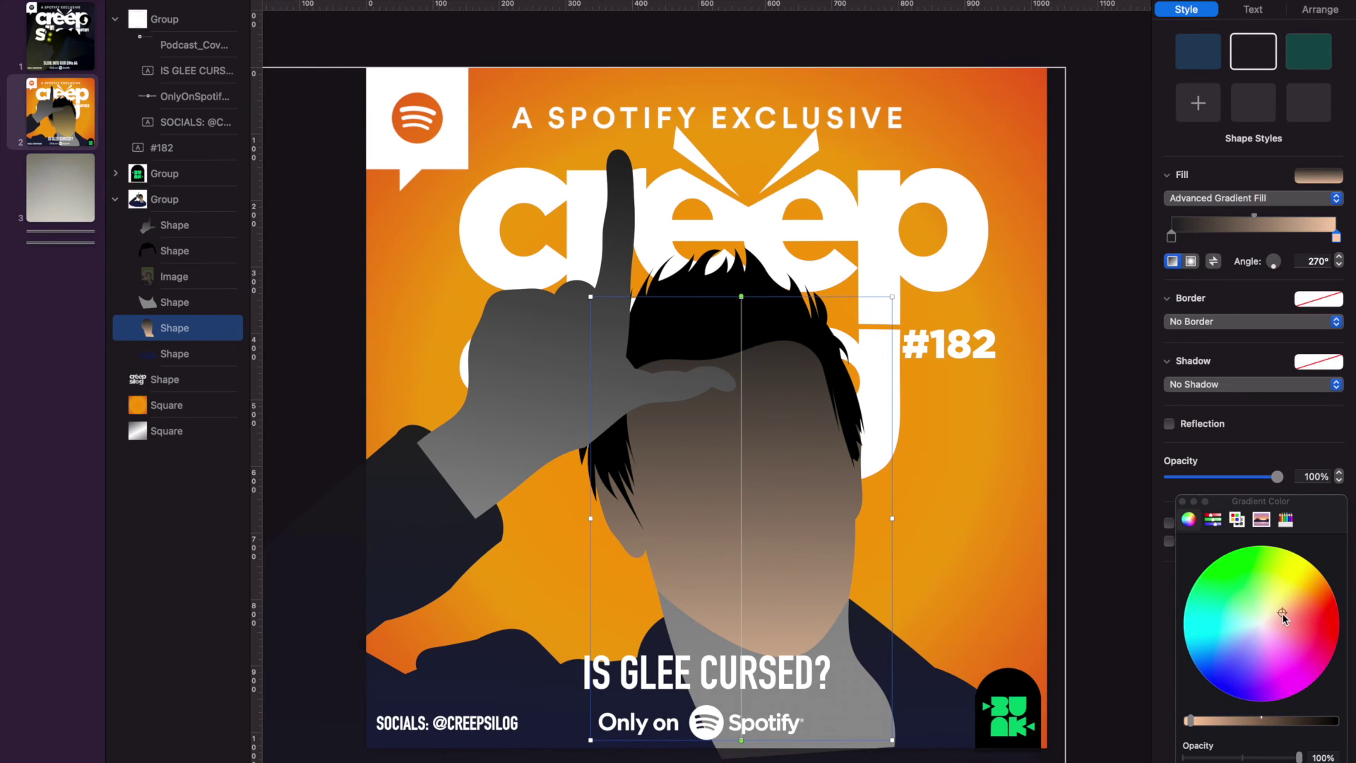
pyautogui.moveTo(739, 740); pyautogui.dragTo(747, 684)
# Step: Copy the face gradient's hex color F8D0AE and apply it as the end color of the neck shape's gradient
pyautogui.click(1214, 520)
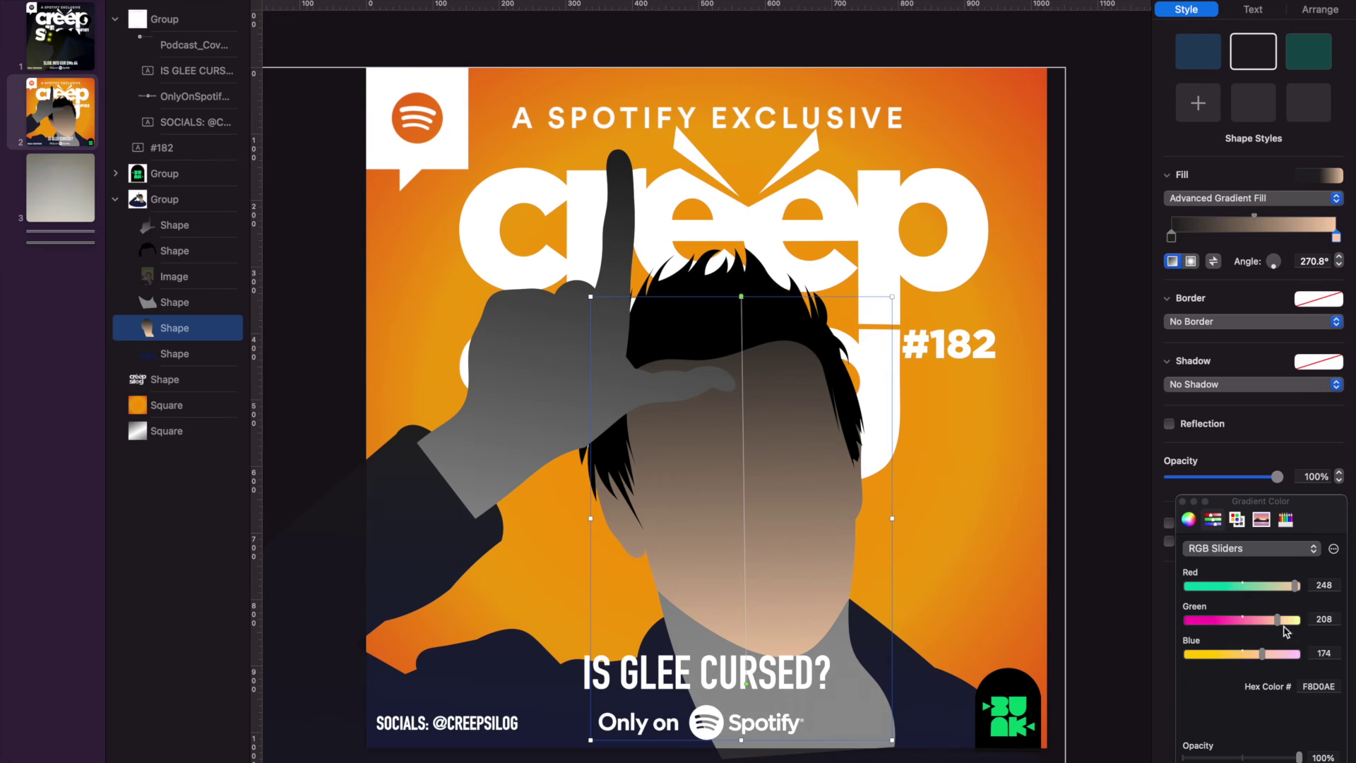
pyautogui.click(1307, 687)
pyautogui.press('super+c')
pyautogui.click(171, 303)
pyautogui.click(176, 304)
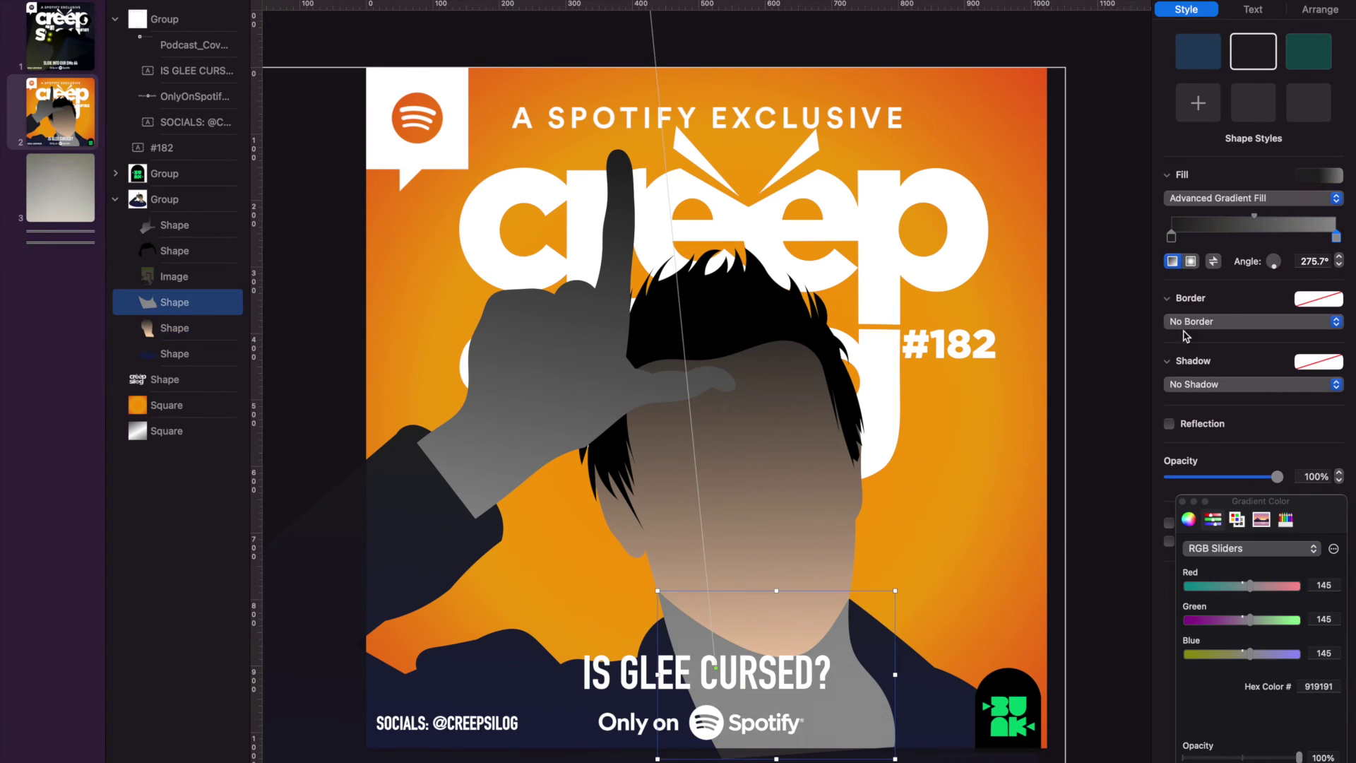
pyautogui.click(1336, 237)
pyautogui.click(1318, 687)
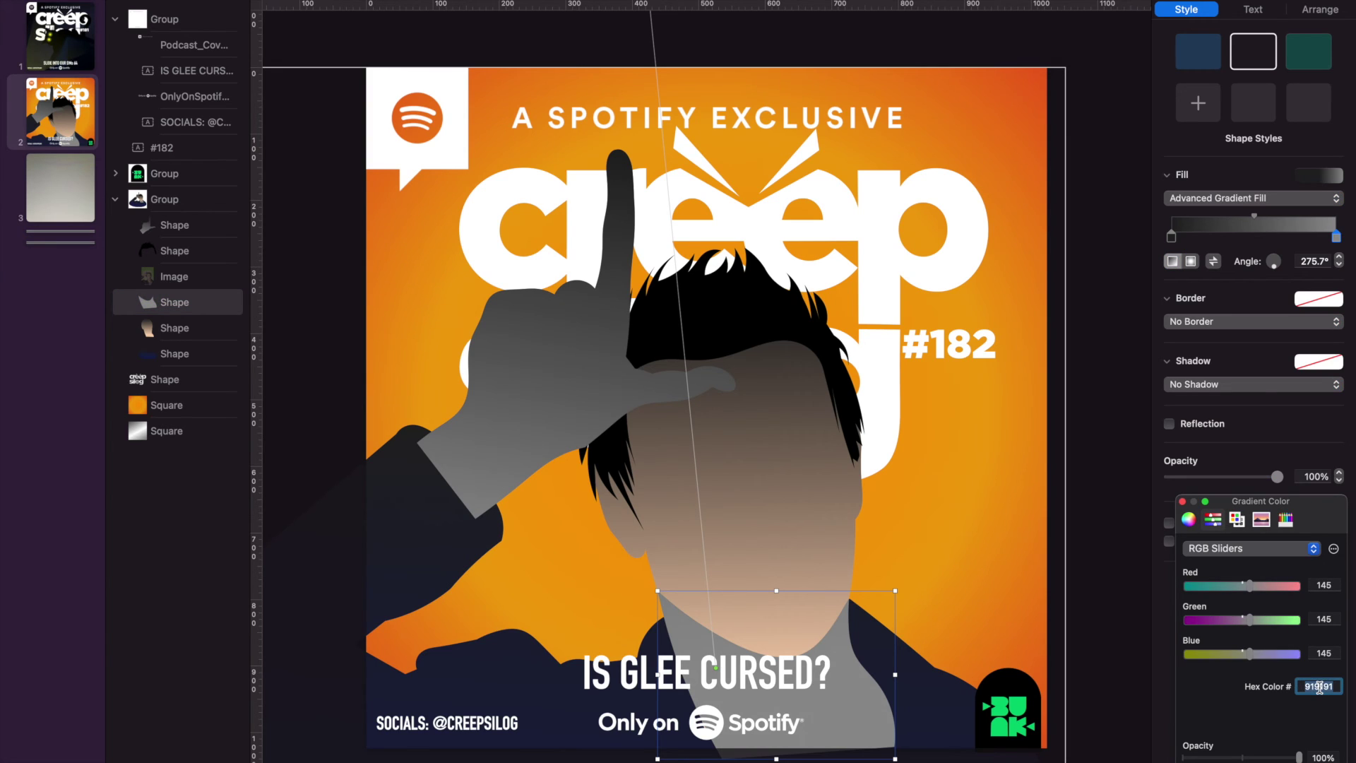
pyautogui.press('super+v')
pyautogui.press('Return')
# Step: Reposition both ends of the neck shape's gradient line to adjust its shading
pyautogui.press('super+shift+comma')
pyautogui.press('super+shift+comma')
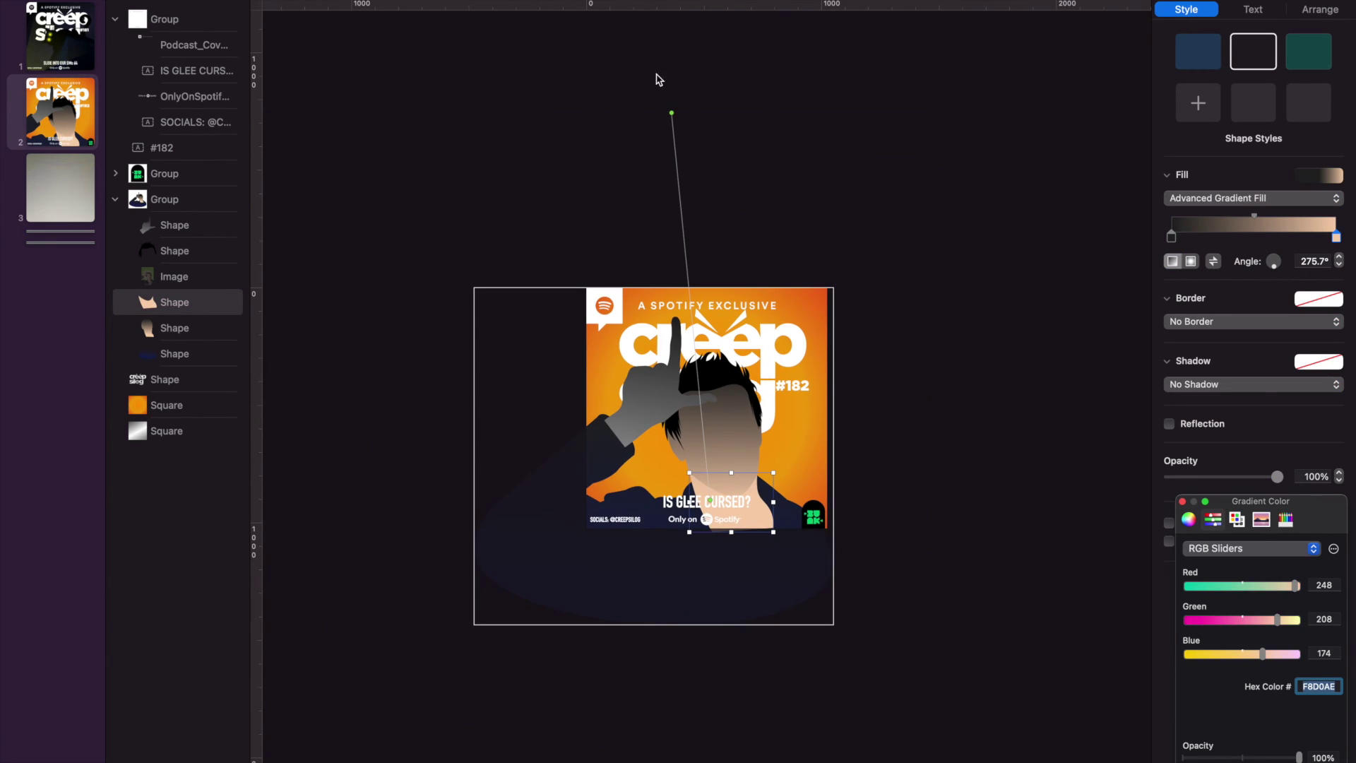
pyautogui.click(671, 112)
pyautogui.moveTo(672, 117); pyautogui.dragTo(754, 667)
pyautogui.moveTo(704, 470); pyautogui.dragTo(630, 149)
# Step: Switch the hand shape to a color fill, then back to an advanced gradient fill that takes on the neck's peach gradient
pyautogui.click(177, 225)
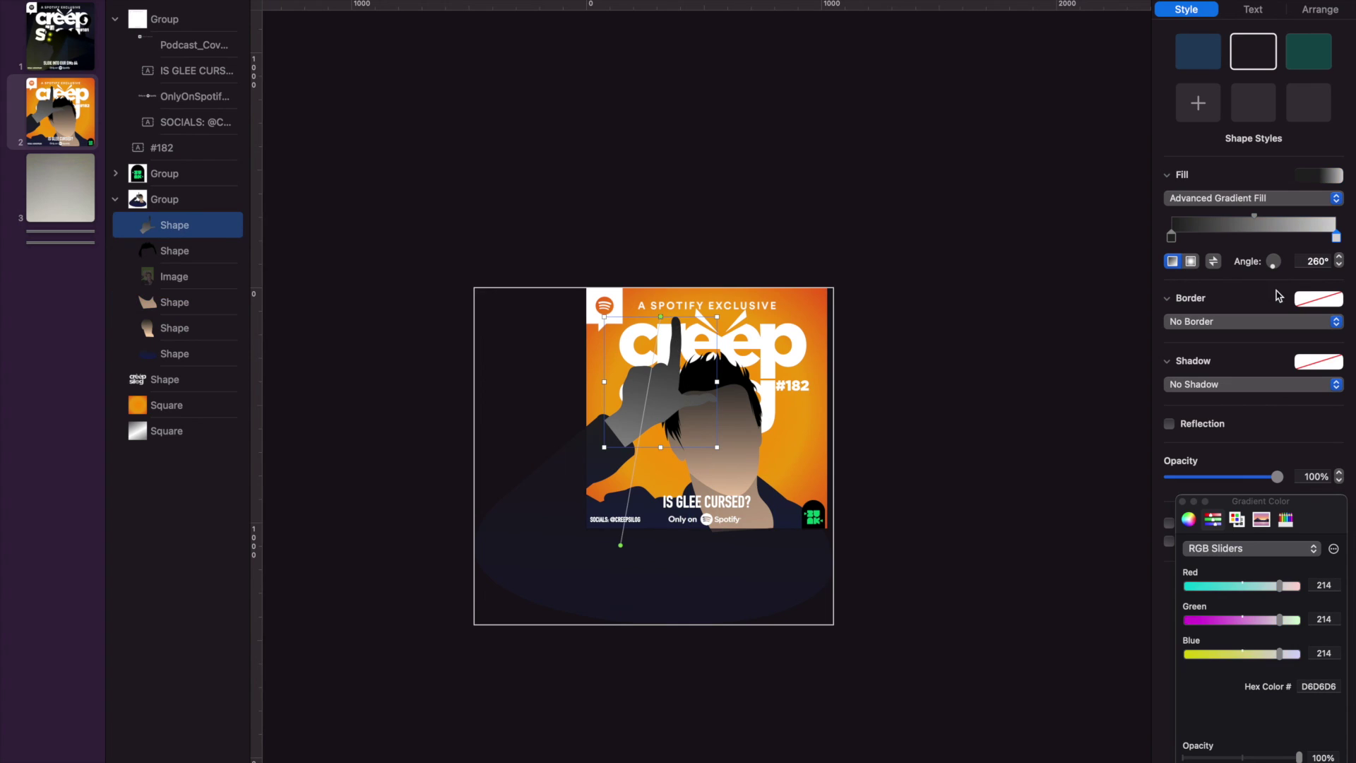
pyautogui.click(1293, 199)
pyautogui.click(1256, 170)
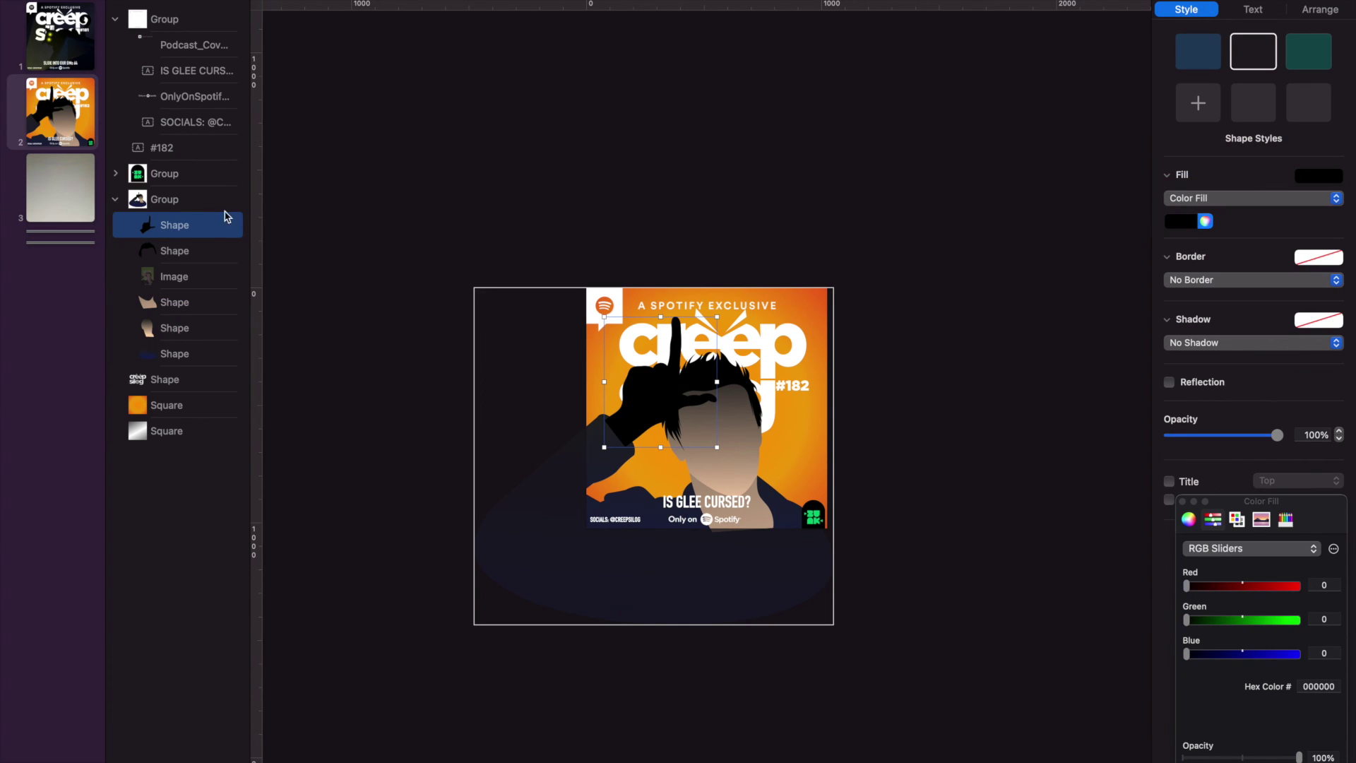
pyautogui.click(159, 305)
pyautogui.click(171, 230)
pyautogui.click(1256, 198)
pyautogui.click(1257, 230)
# Step: Reposition the hand's gradient ends just above the fingertip and below the wrist, at an angle of about 259°
pyautogui.press('super+minus')
pyautogui.press('super+minus')
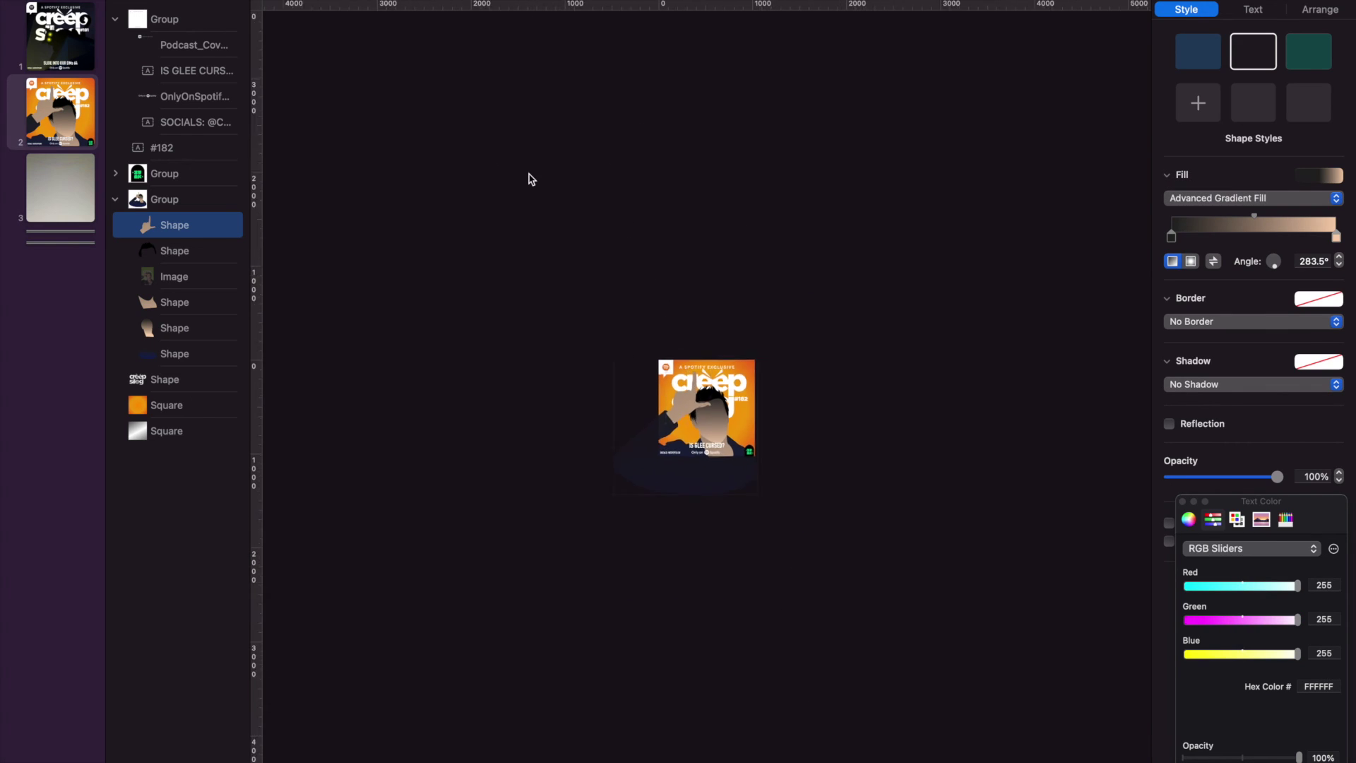
pyautogui.moveTo(609, 165); pyautogui.dragTo(694, 304)
pyautogui.moveTo(741, 502); pyautogui.dragTo(673, 469)
pyautogui.press('super+plus')
pyautogui.press('super+plus')
pyautogui.press('super+minus')
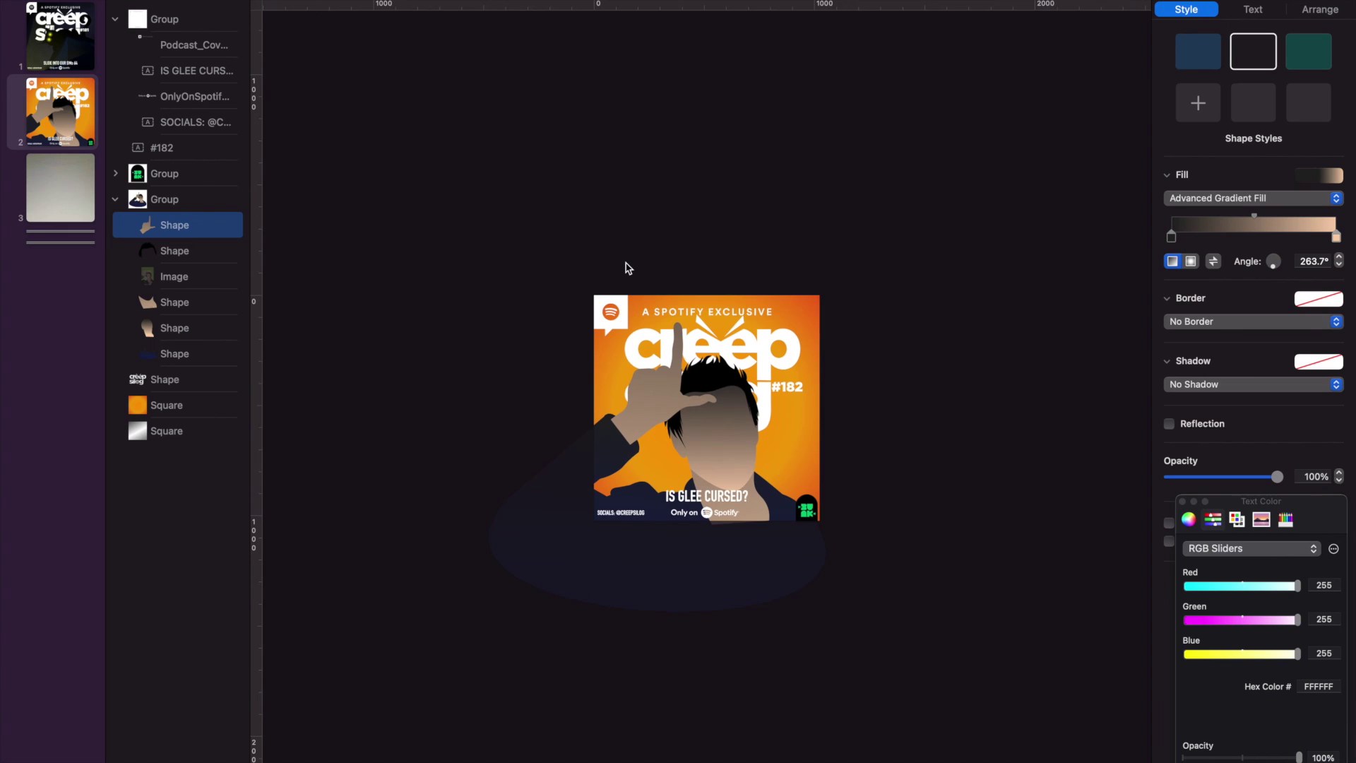
pyautogui.moveTo(669, 106); pyautogui.dragTo(679, 285)
pyautogui.moveTo(615, 599); pyautogui.dragTo(636, 521)
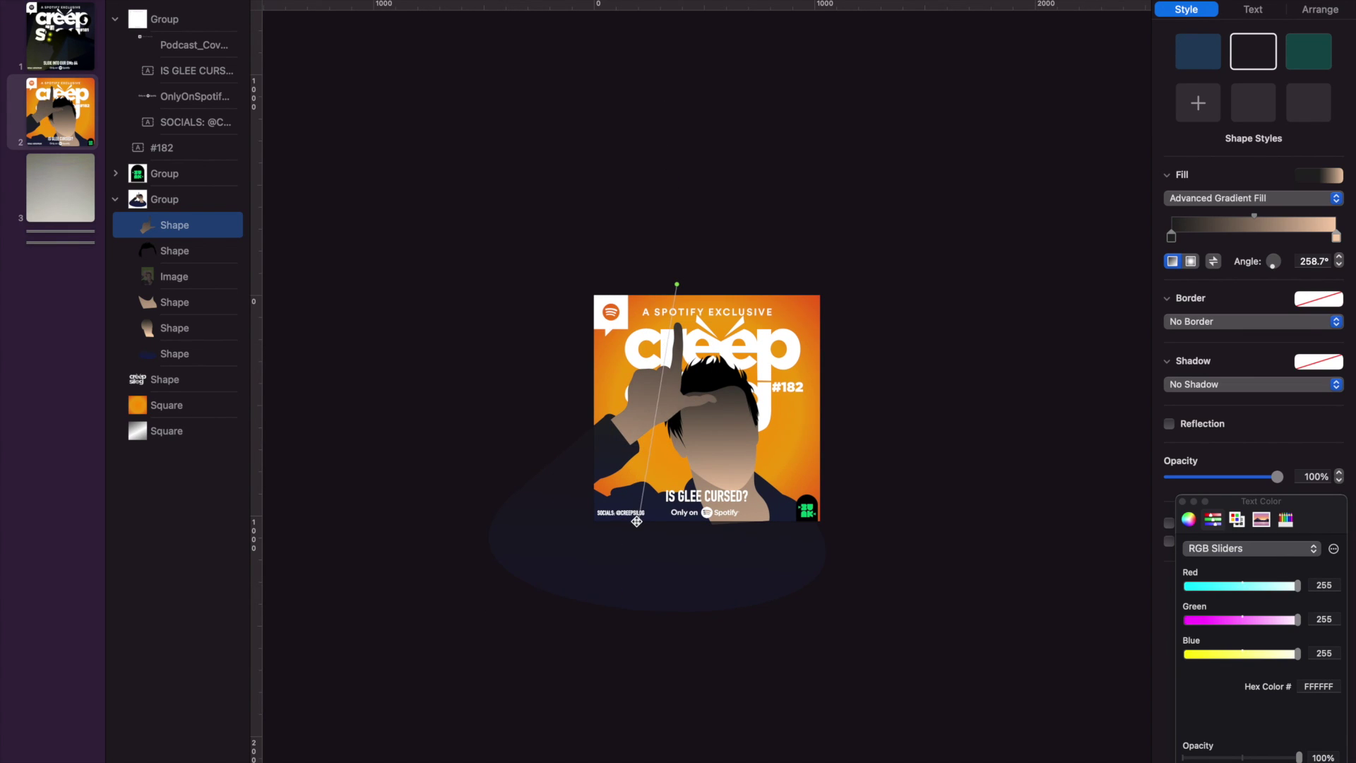
pyautogui.click(972, 323)
pyautogui.press('super+plus')
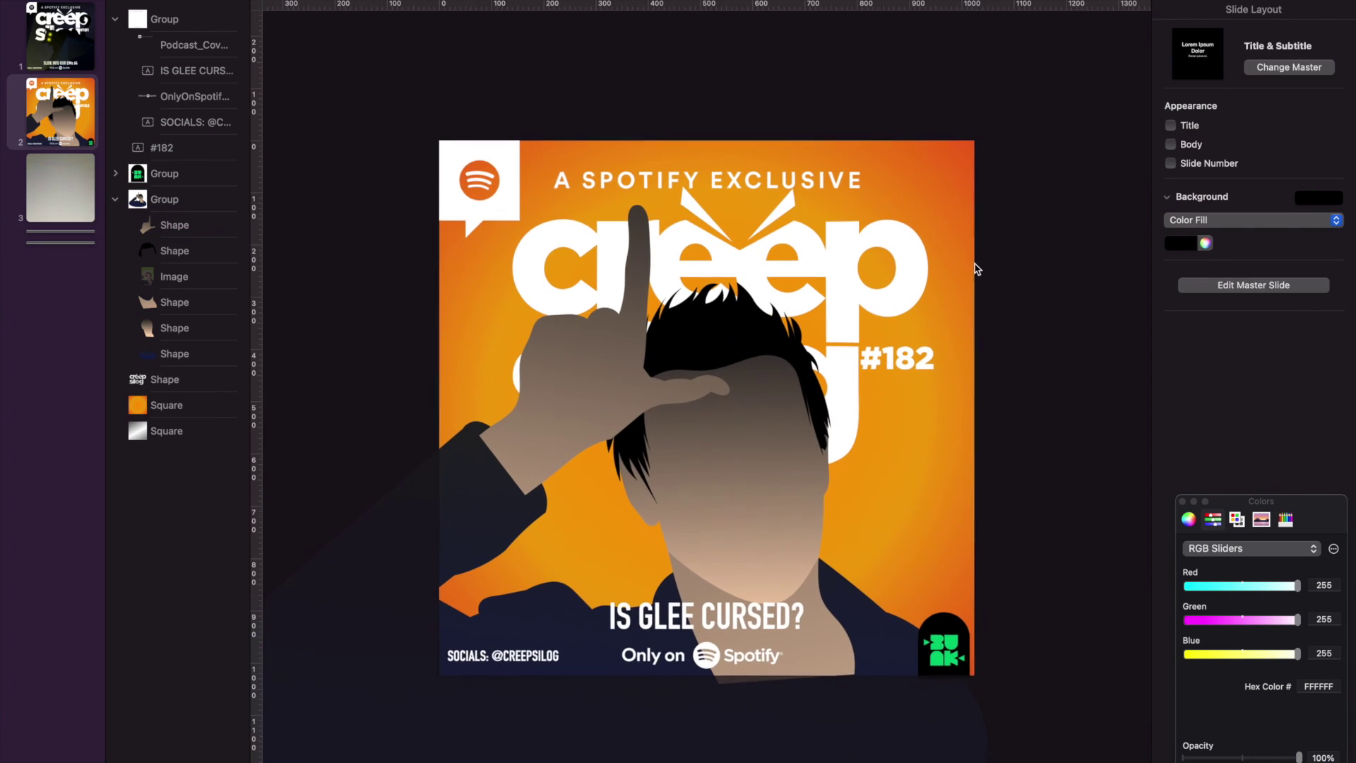